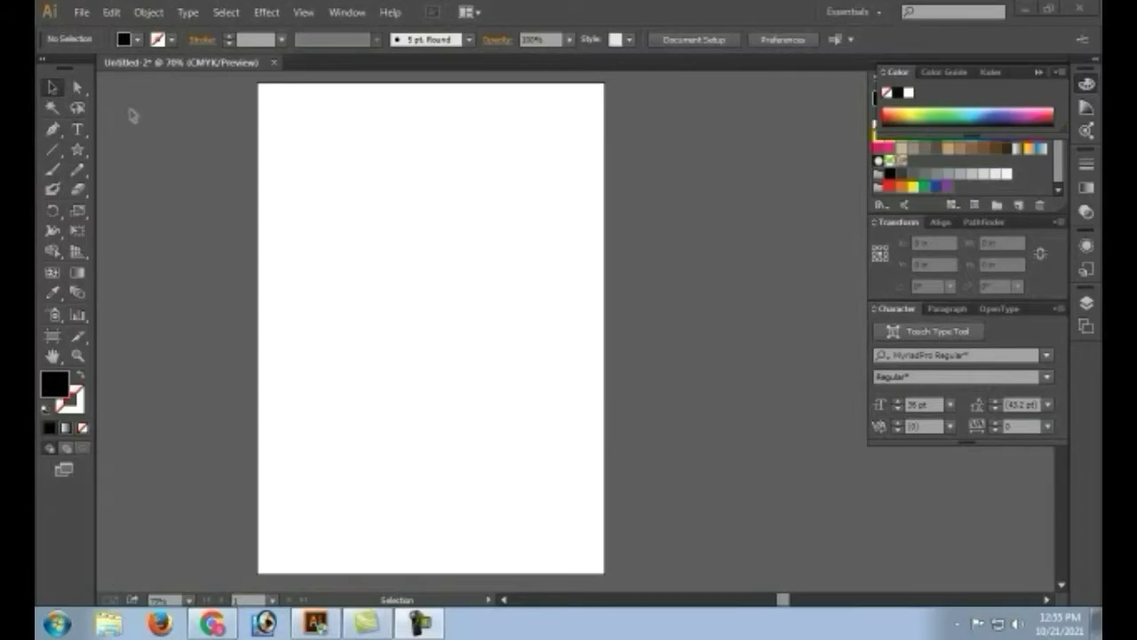
- Show the Type tool flyout listing all seven type tools beside the blank artboard
{"action": "left_click", "coordinate": [78, 131]}
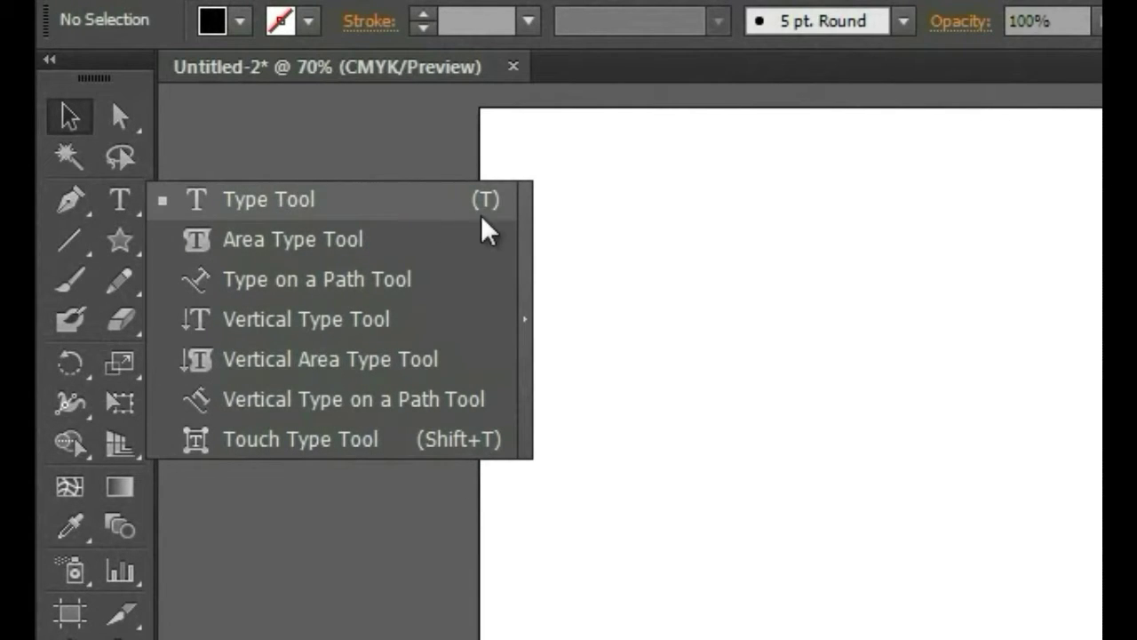
{"action": "left_click", "coordinate": [657, 318]}
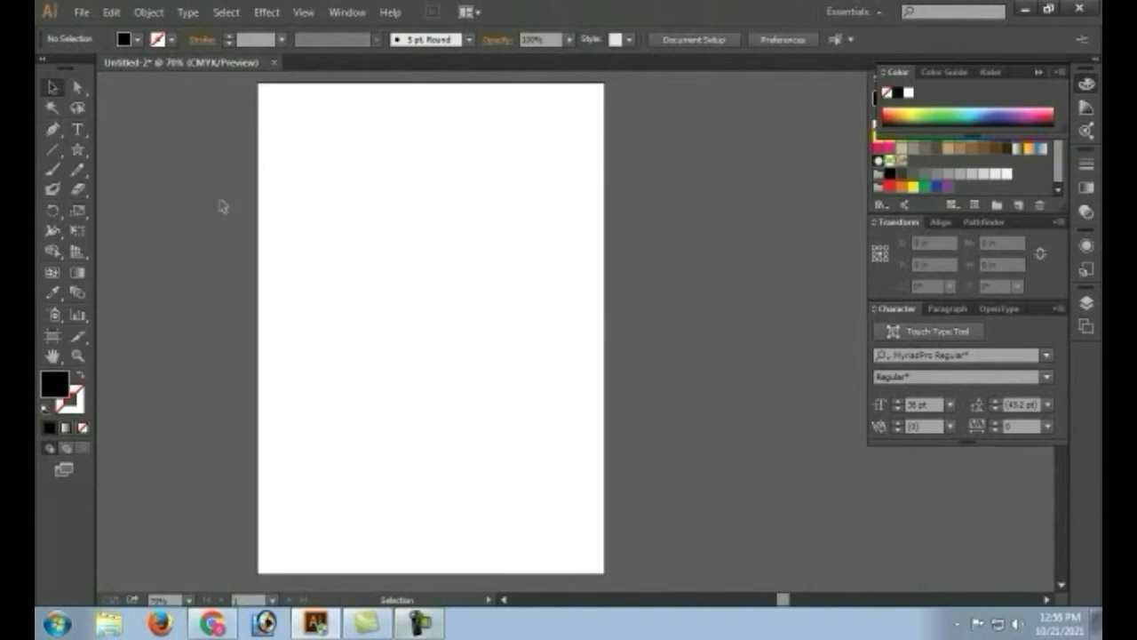
{"action": "left_click", "coordinate": [77, 129]}
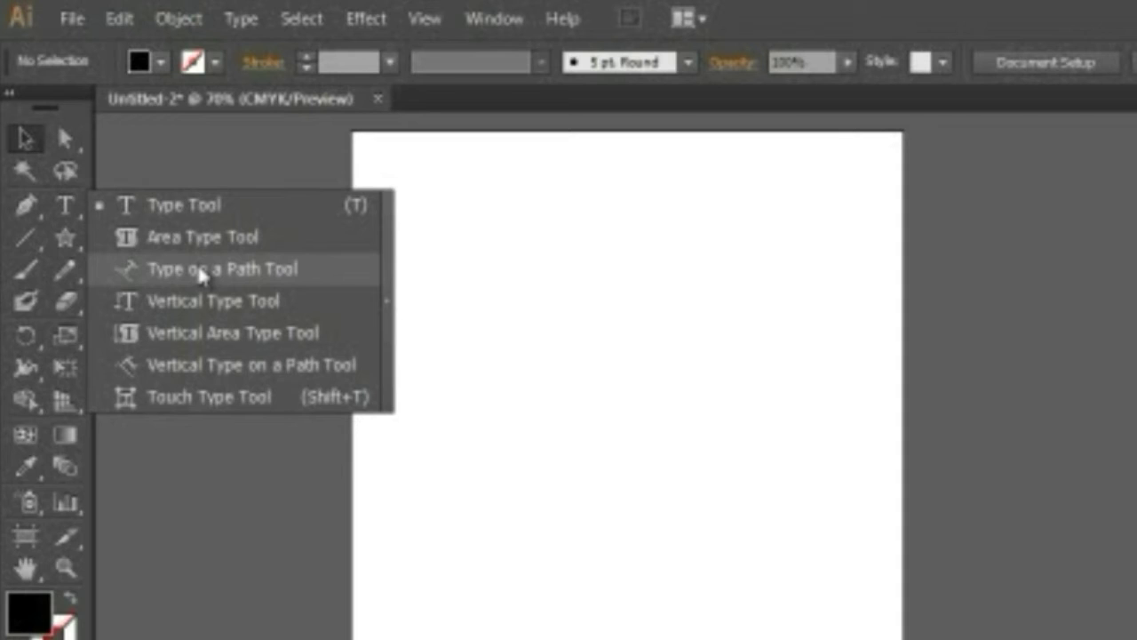
- Tear the type tools off into a floating panel at the top right and activate the Type Tool
{"action": "left_click", "coordinate": [389, 304]}
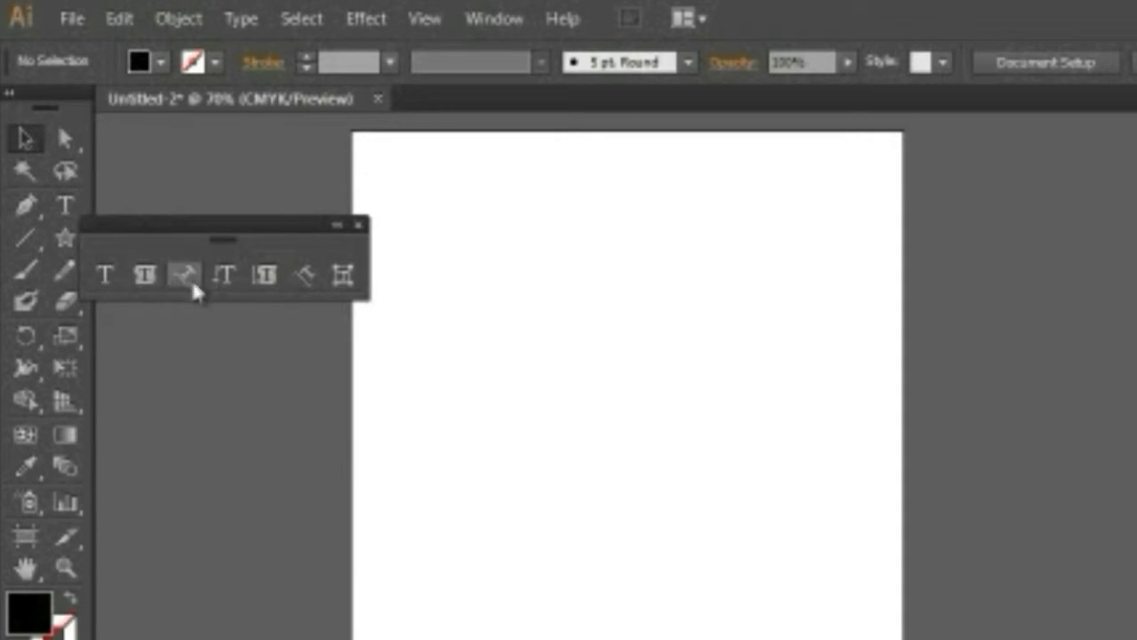
{"action": "left_click", "coordinate": [358, 224]}
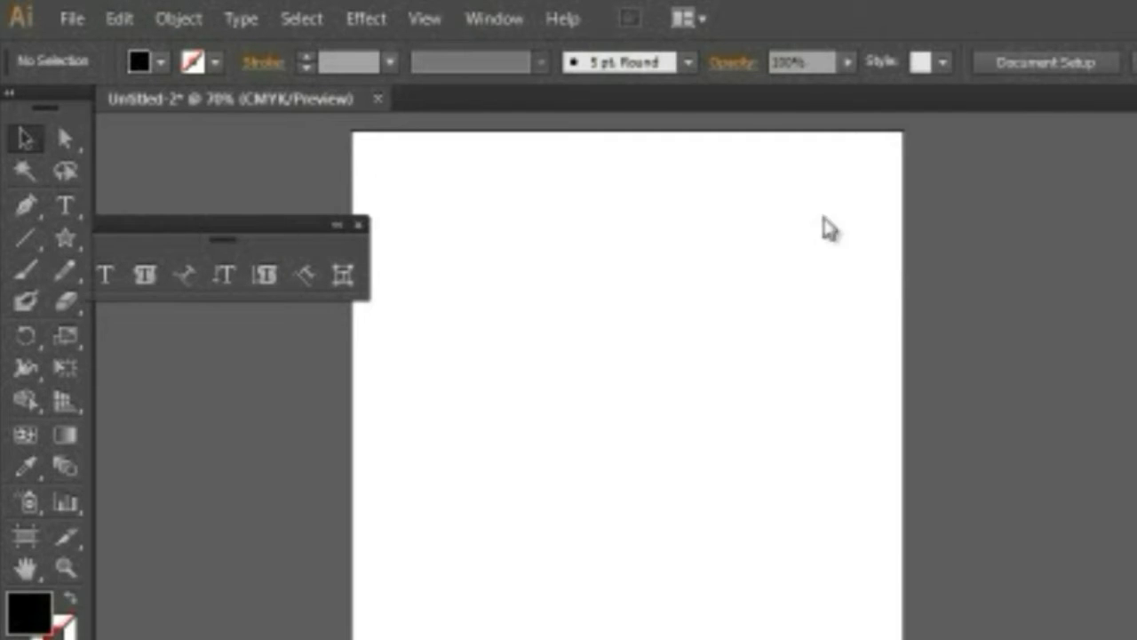
{"action": "left_click_drag", "start_coordinate": [1099, 121], "coordinate": [1099, 125]}
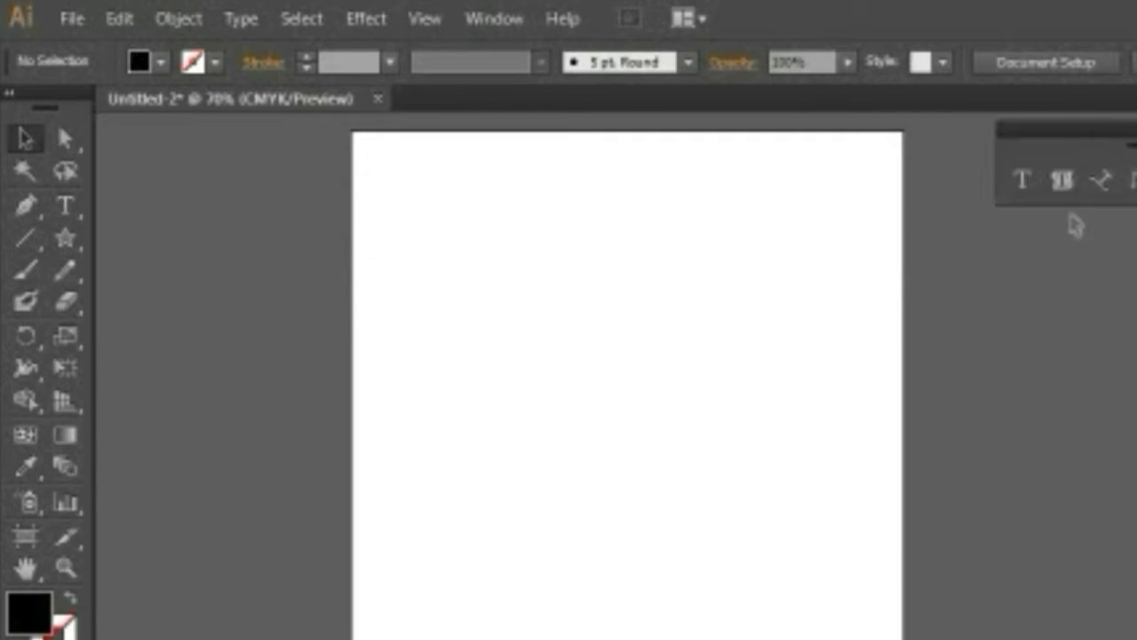
{"action": "left_click", "coordinate": [65, 204]}
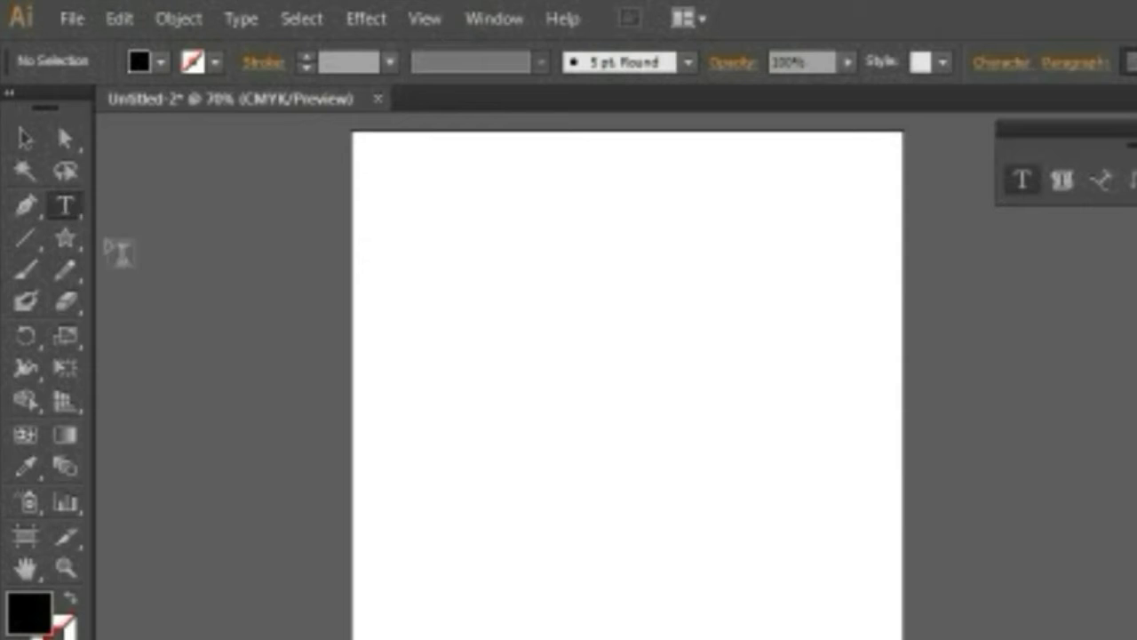
{"action": "left_click_drag", "start_coordinate": [67, 210], "coordinate": [183, 213]}
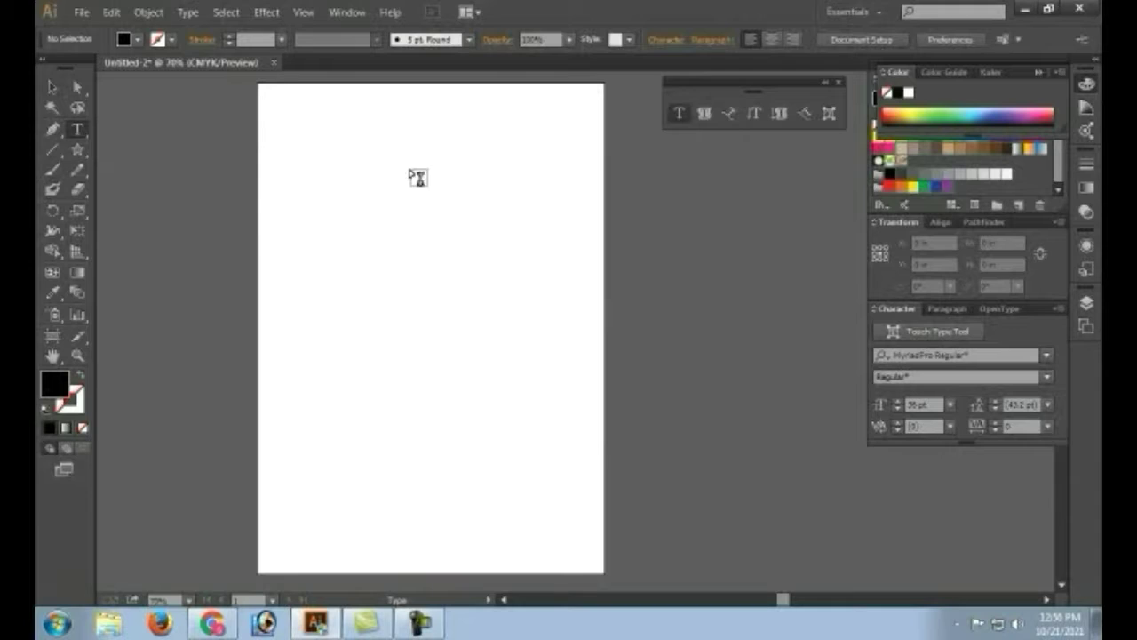
- Type the heading 'Mh Unique Tech' and scale it from 36 pt up to 63.6 pt
{"action": "left_click", "coordinate": [367, 169]}
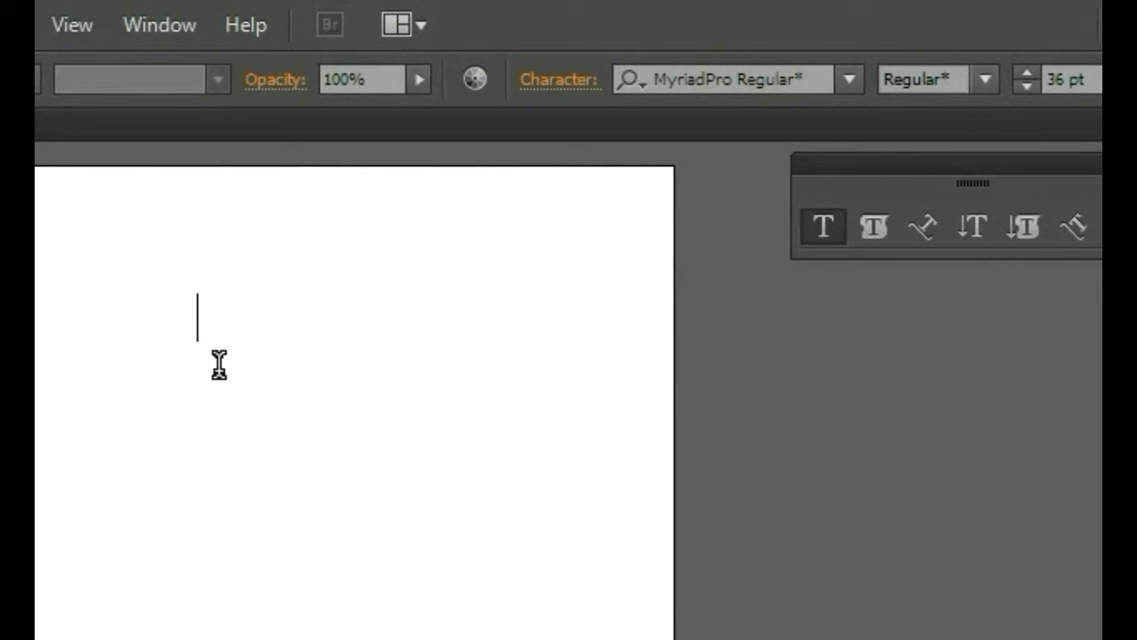
{"action": "type", "text": "Mh"}
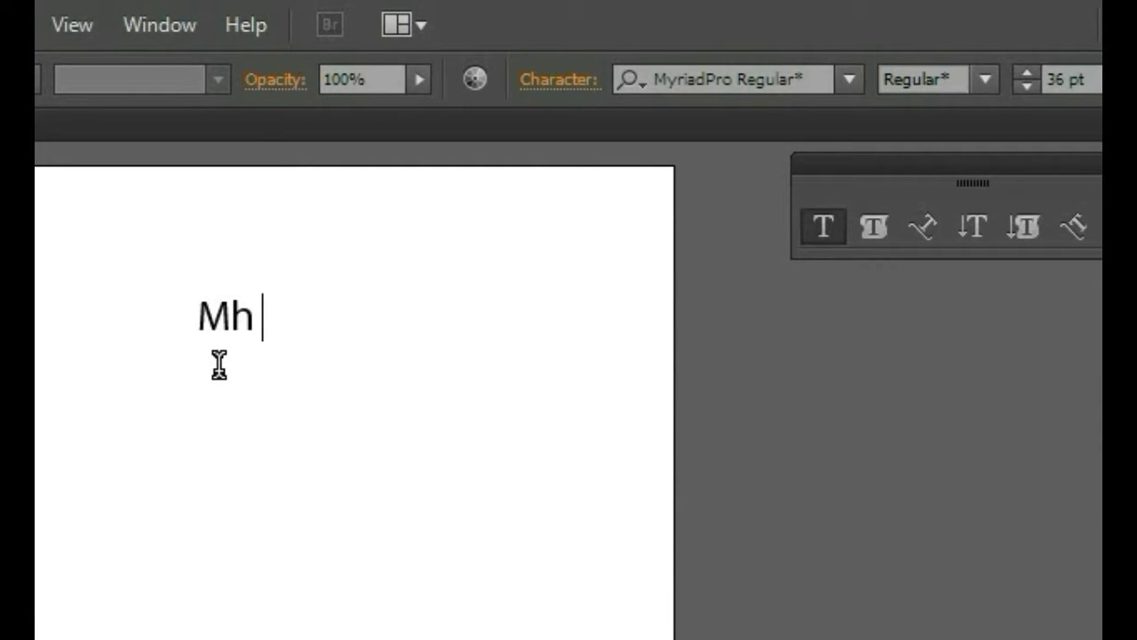
{"action": "type", "text": " Uni"}
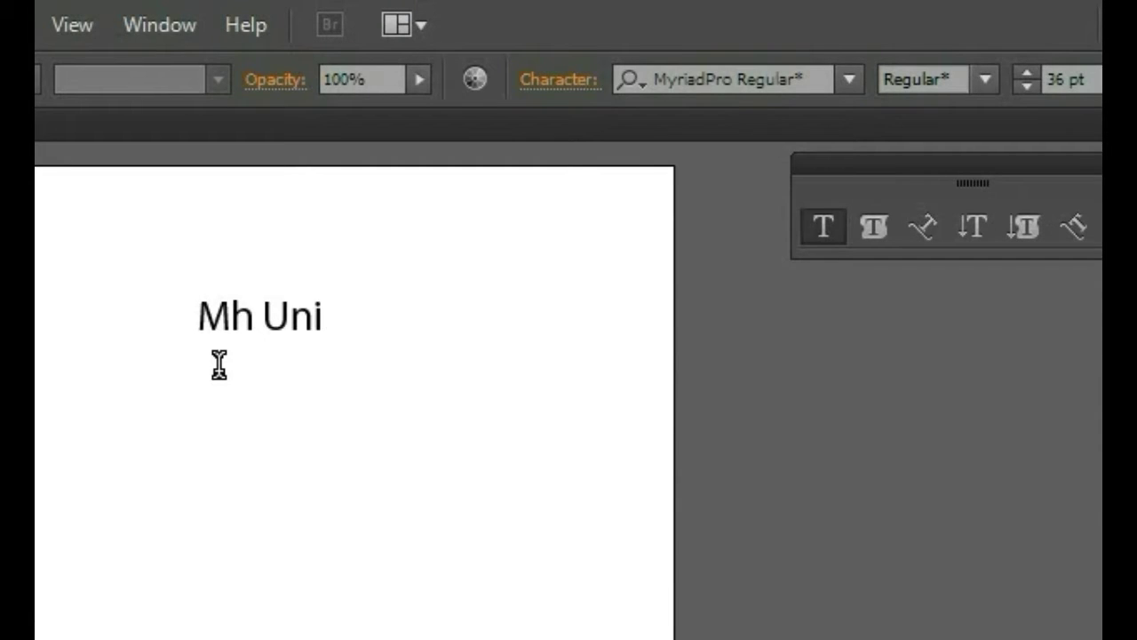
{"action": "type", "text": "que "}
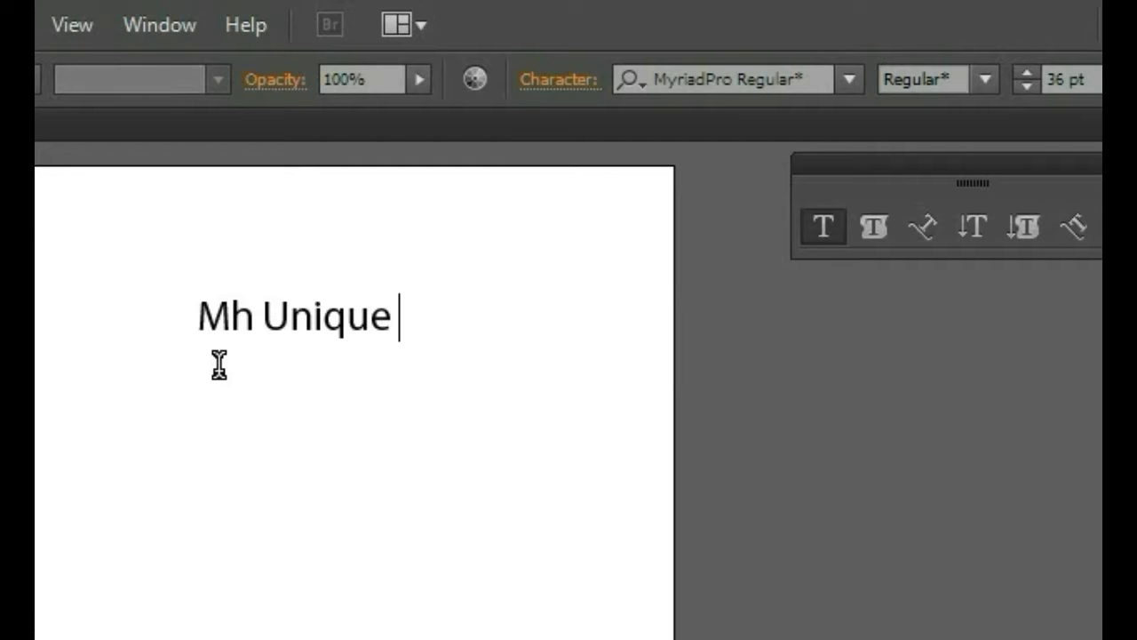
{"action": "type", "text": "Tech"}
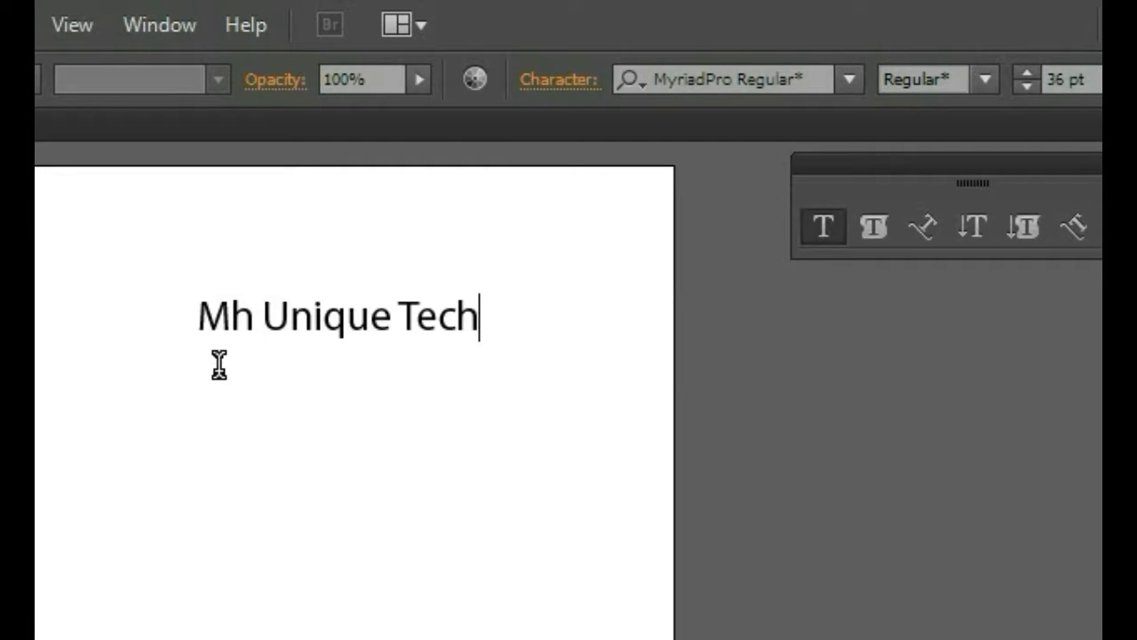
{"action": "key", "text": "Escape"}
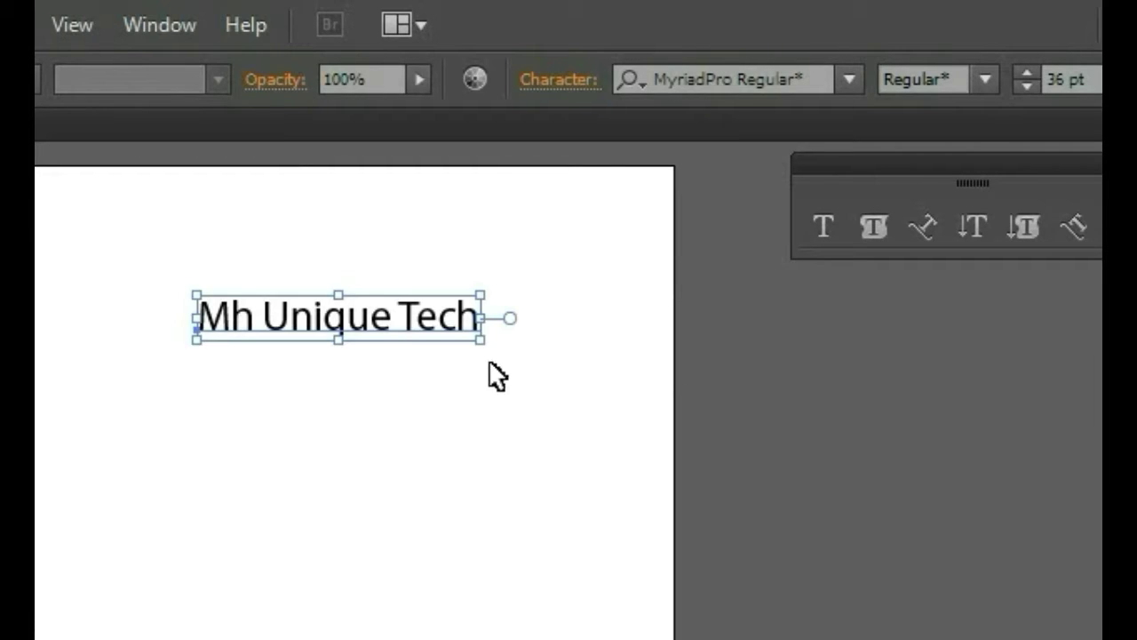
{"action": "left_click_drag", "start_coordinate": [481, 340], "coordinate": [517, 385]}
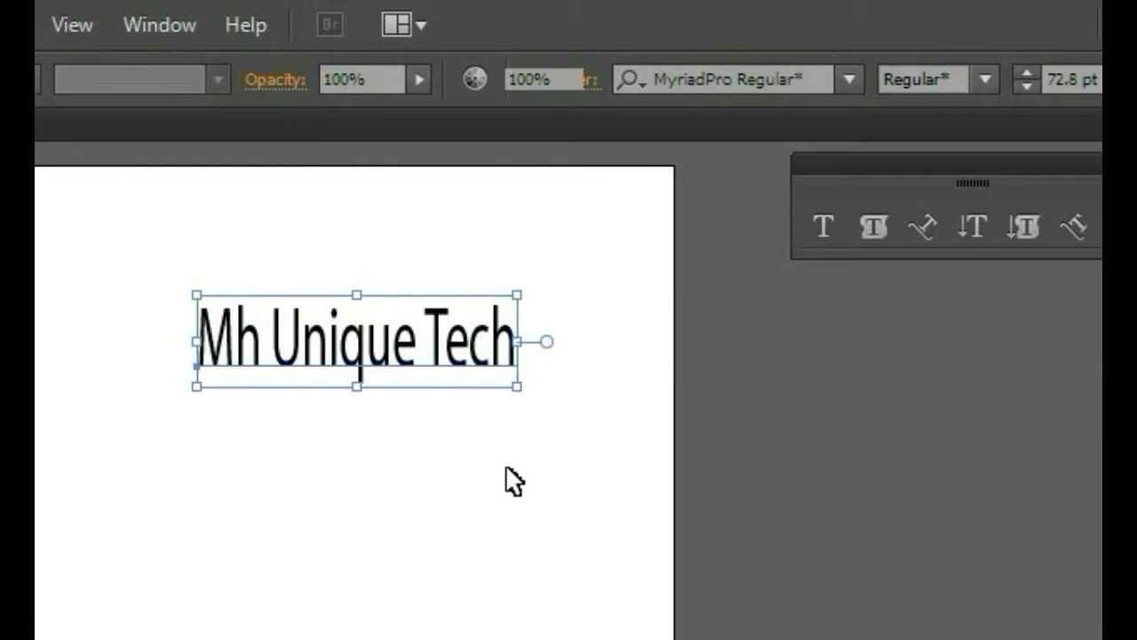
{"action": "left_click", "coordinate": [514, 481]}
{"action": "left_click", "coordinate": [498, 382]}
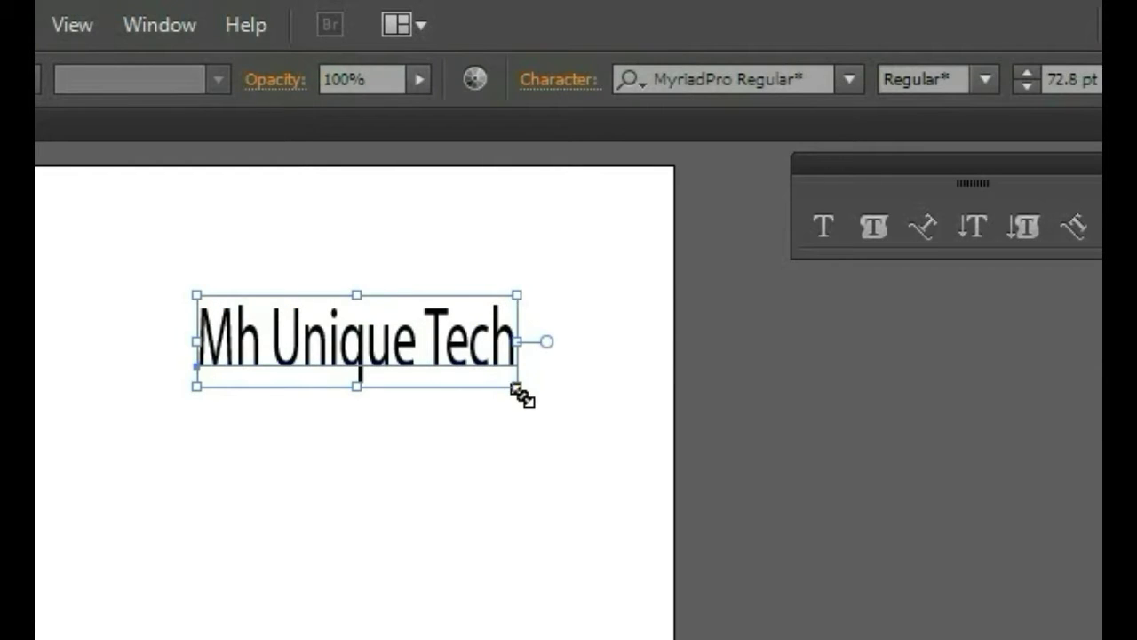
{"action": "left_click_drag", "start_coordinate": [520, 395], "coordinate": [587, 383]}
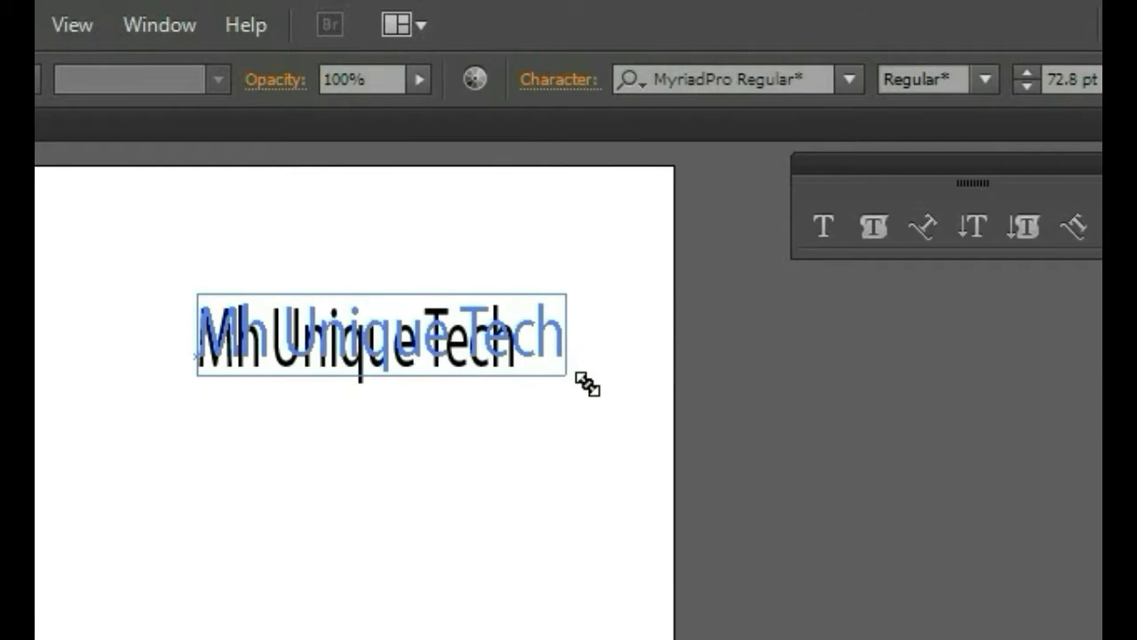
- Move the heading down and left on the artboard, then reselect it
{"action": "left_click", "coordinate": [453, 389]}
{"action": "left_click", "coordinate": [406, 356]}
{"action": "left_click_drag", "start_coordinate": [406, 362], "coordinate": [355, 407]}
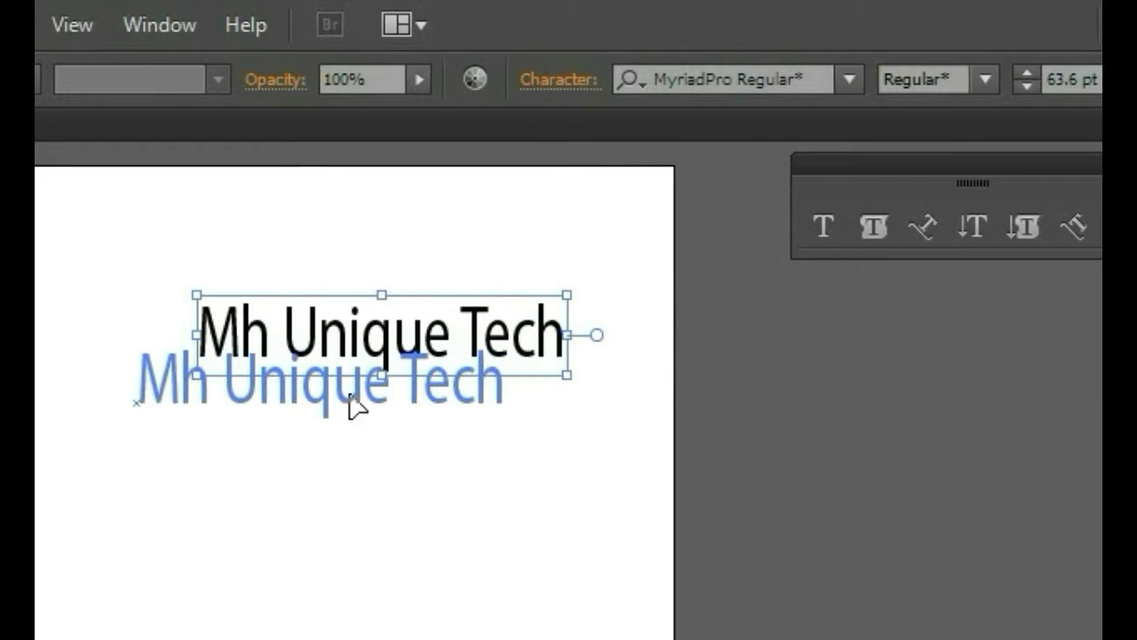
{"action": "left_click", "coordinate": [358, 495]}
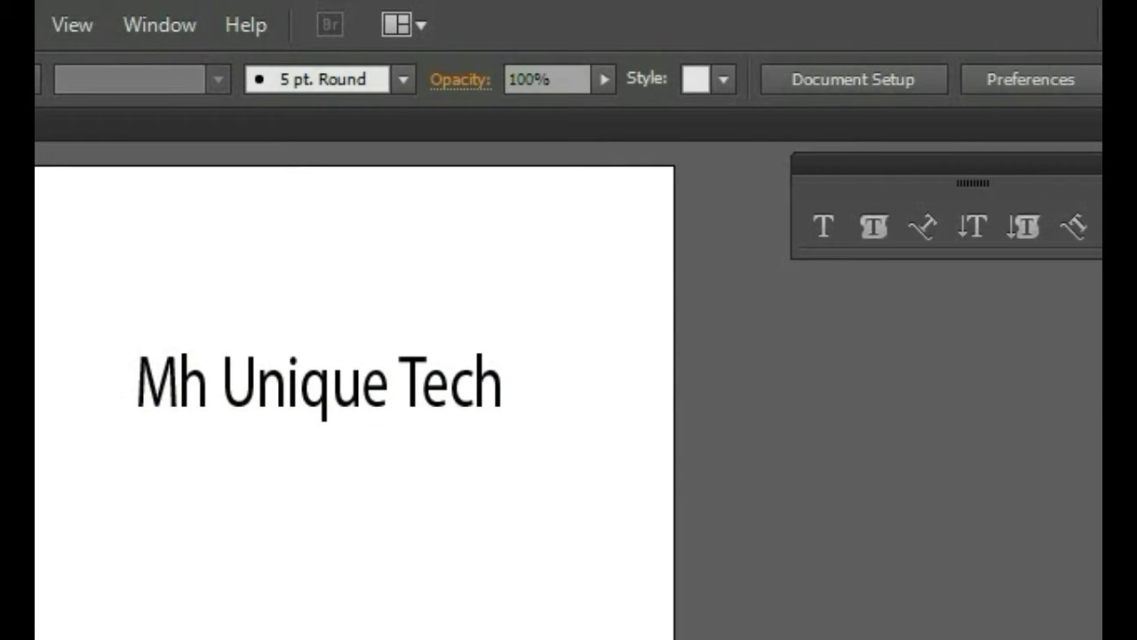
{"action": "left_click", "coordinate": [248, 384]}
- Colour the words 'Mh Unique' in the heading red
{"action": "double_click", "coordinate": [160, 383]}
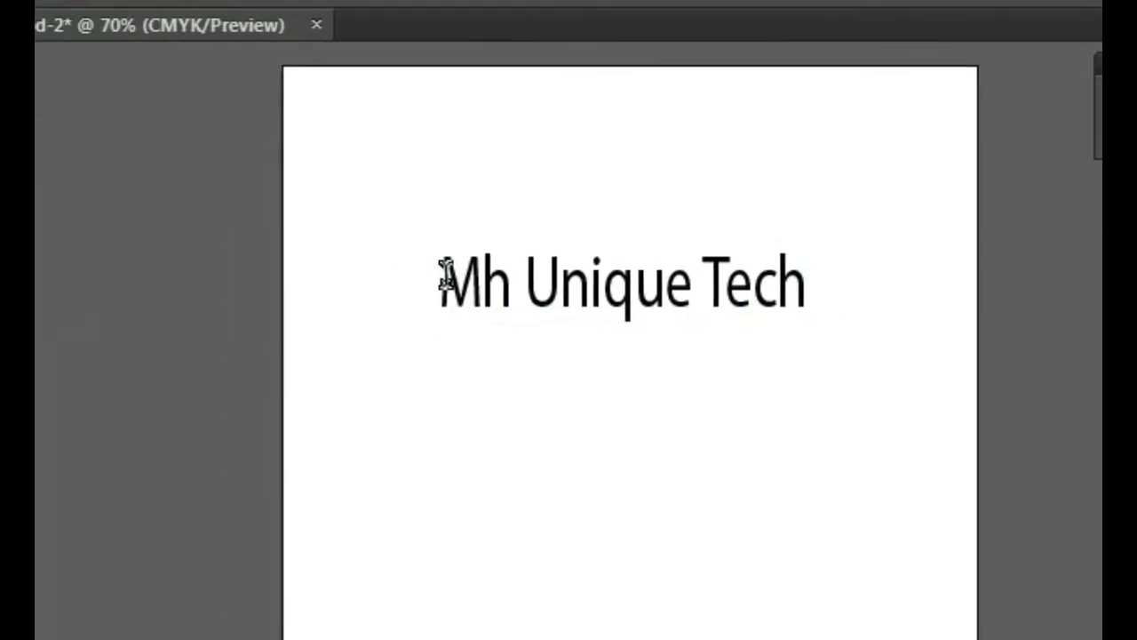
{"action": "left_click_drag", "start_coordinate": [524, 253], "coordinate": [778, 254]}
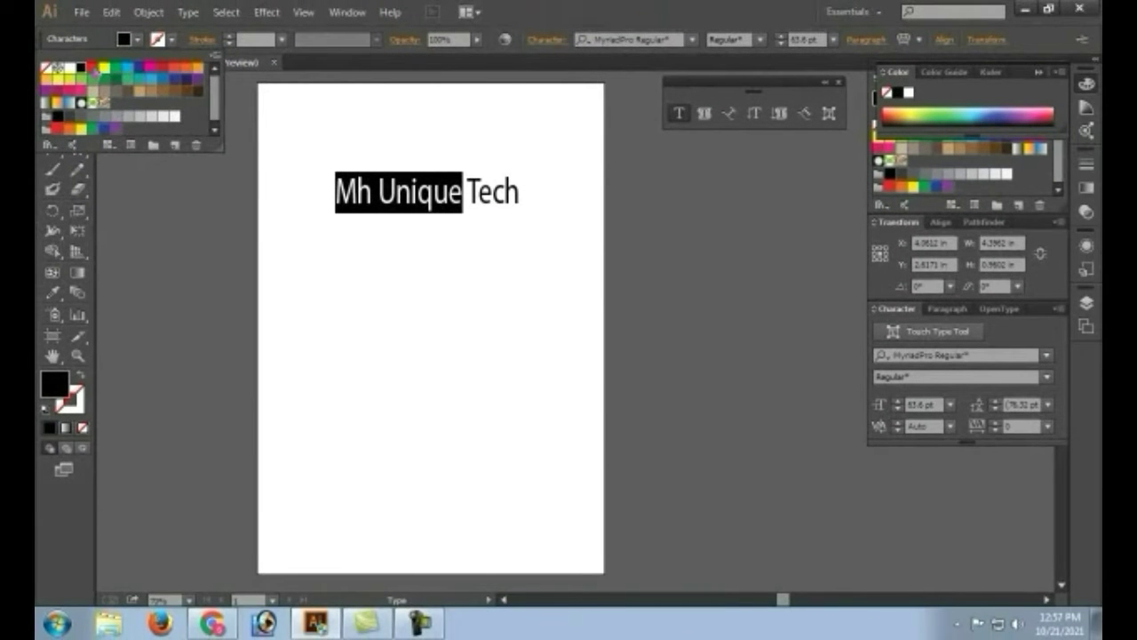
{"action": "left_click", "coordinate": [93, 68]}
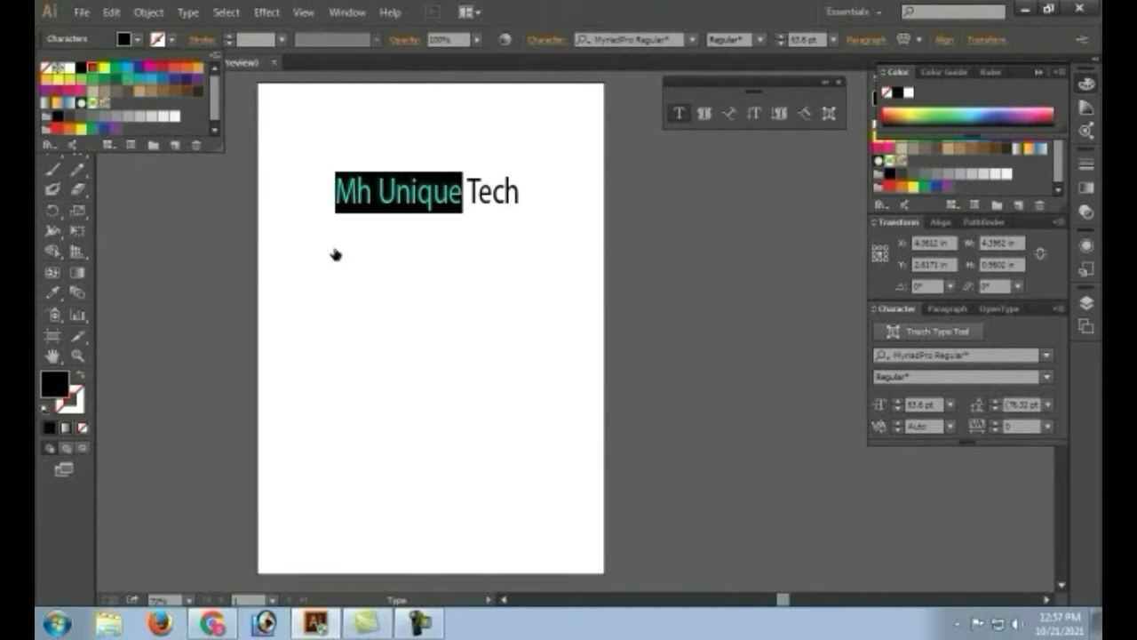
- Colour the word 'Tech' green from the Fill swatches
{"action": "left_click_drag", "start_coordinate": [527, 194], "coordinate": [465, 198]}
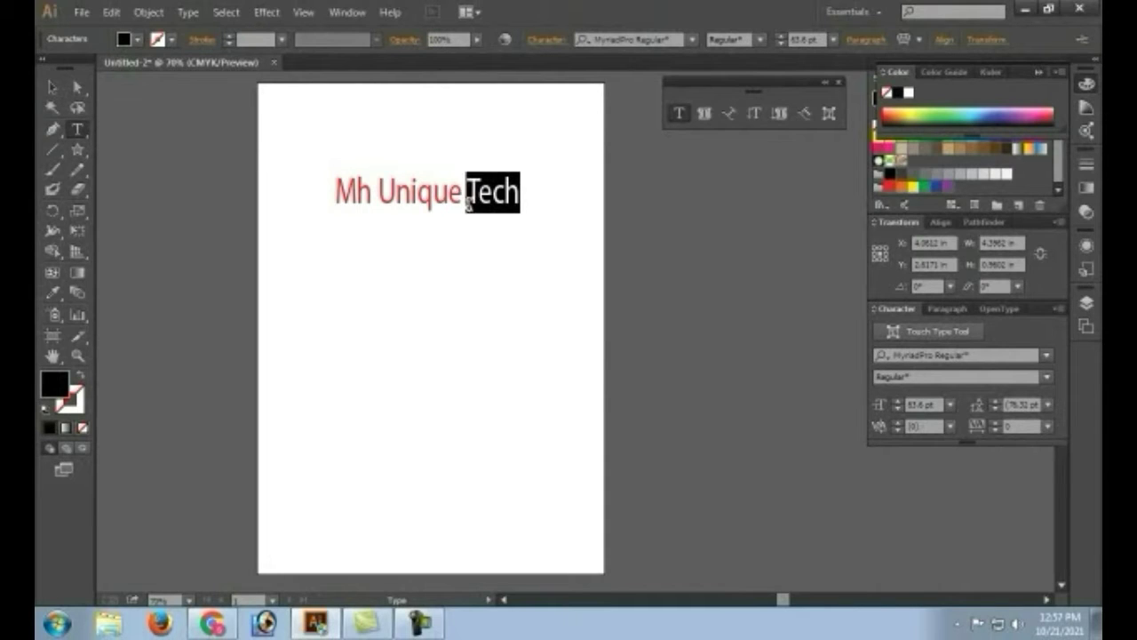
{"action": "left_click", "coordinate": [138, 40]}
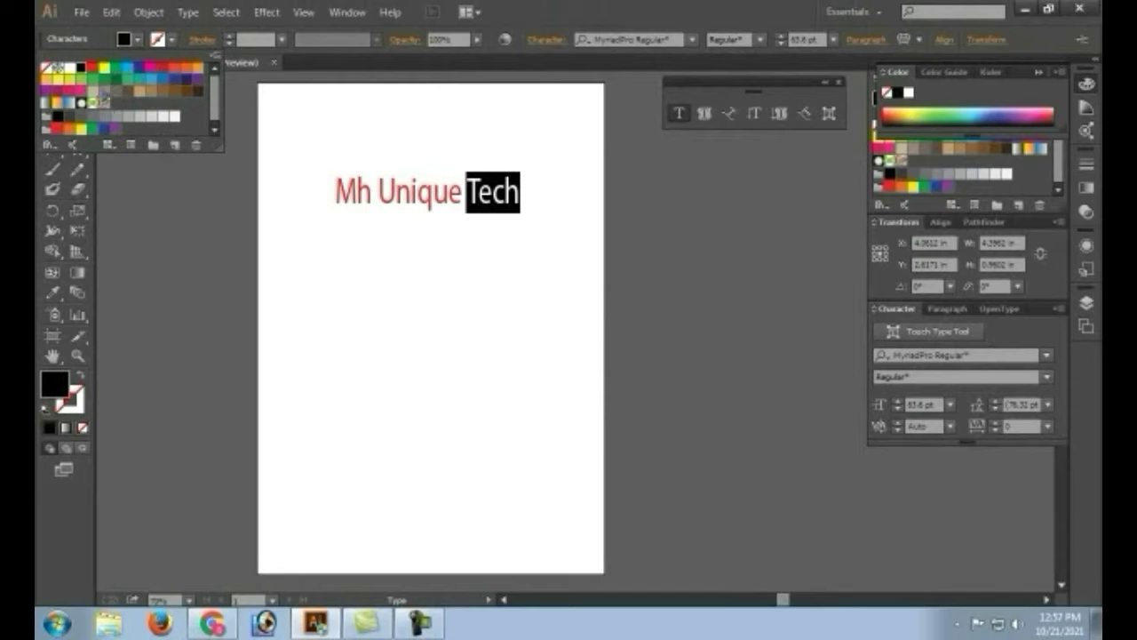
{"action": "left_click", "coordinate": [96, 131]}
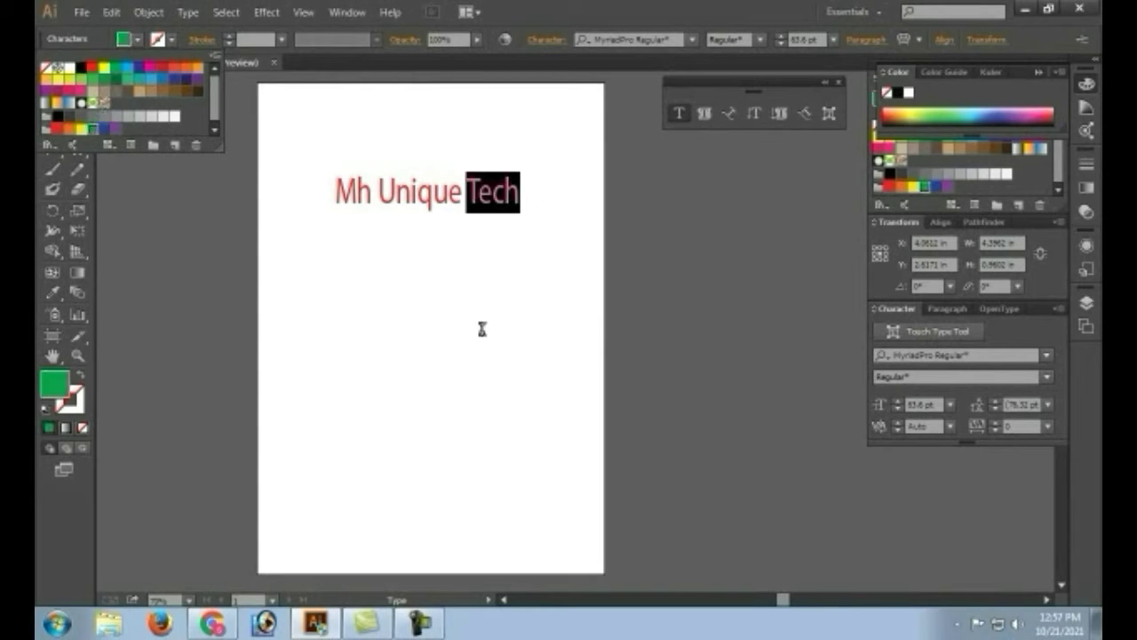
{"action": "left_click", "coordinate": [448, 192]}
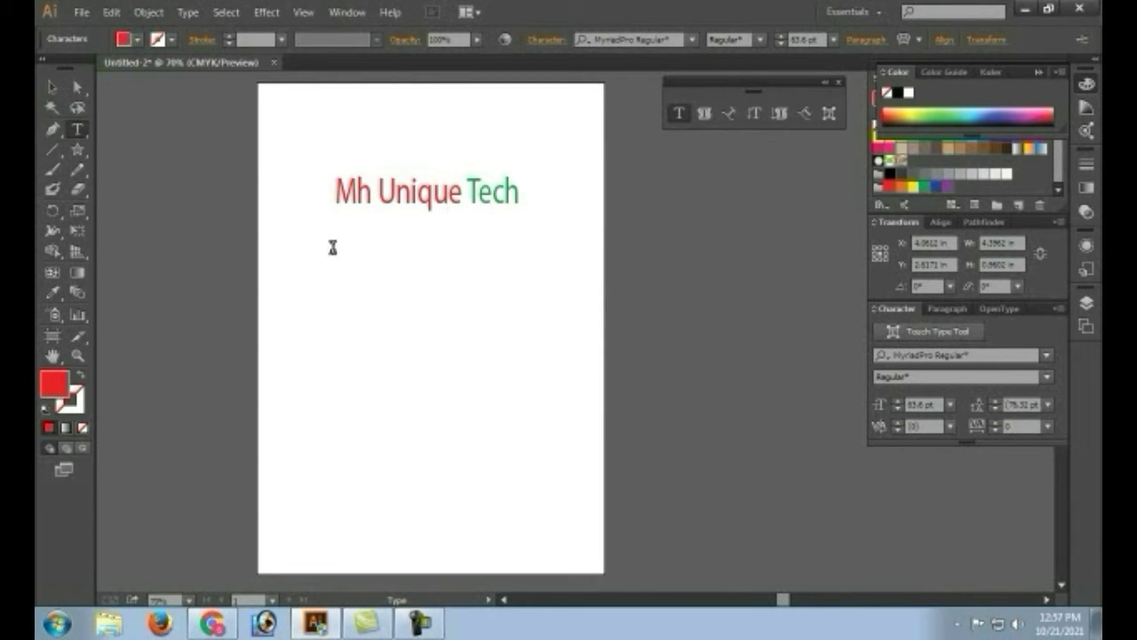
{"action": "left_click", "coordinate": [77, 128]}
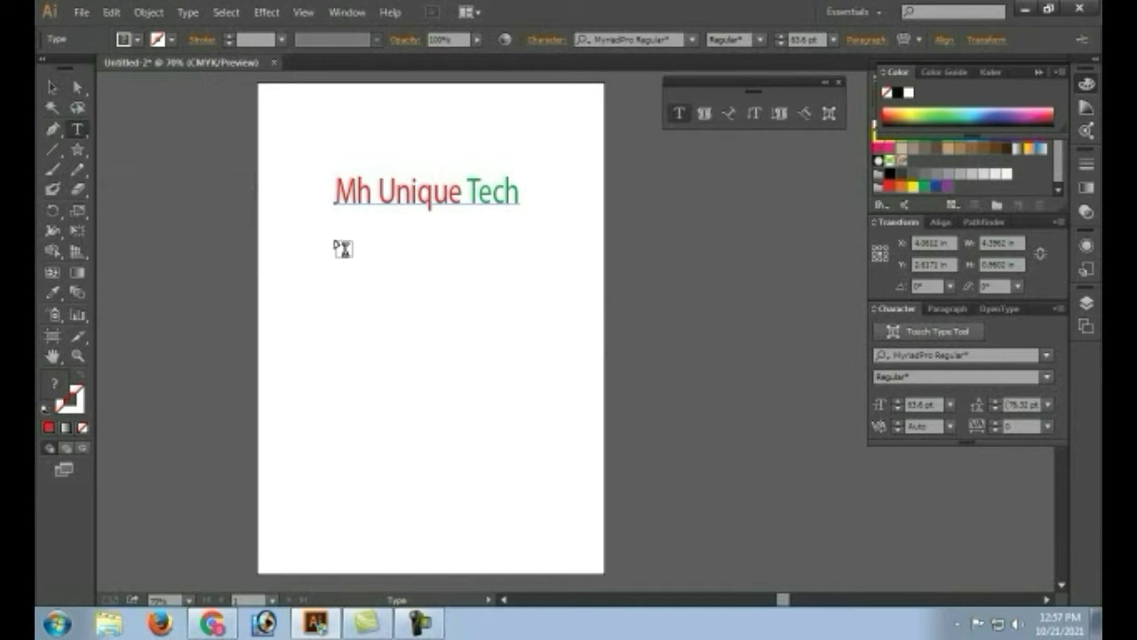
- Draw an empty text area below the heading and copy the graphic design definition from Chrome
{"action": "left_click_drag", "start_coordinate": [334, 240], "coordinate": [511, 442]}
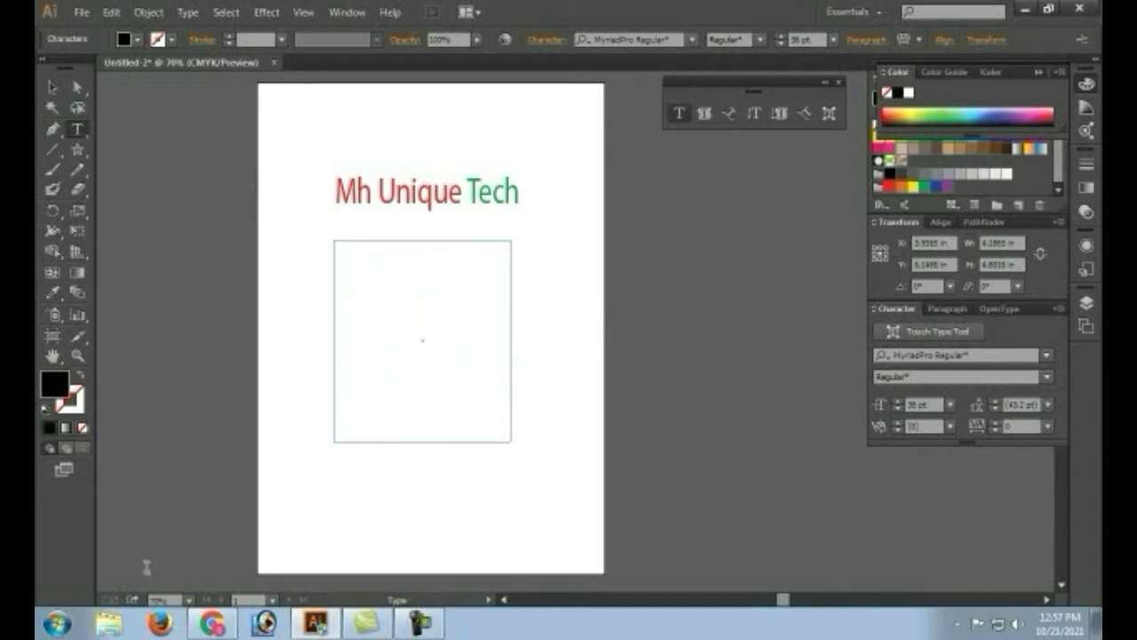
{"action": "left_click", "coordinate": [211, 622]}
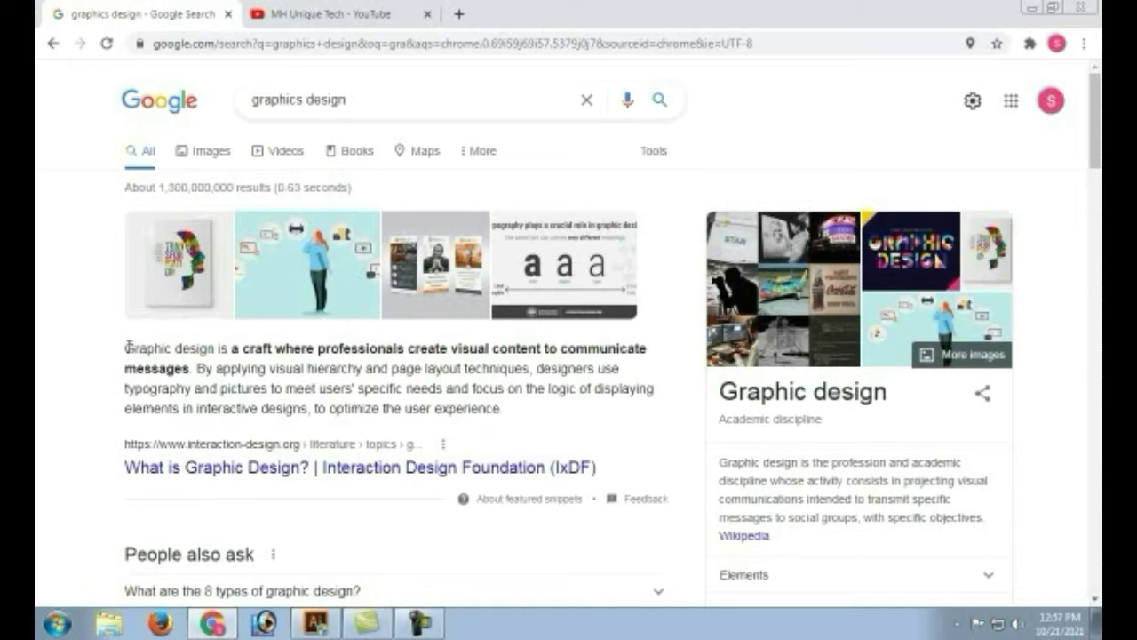
{"action": "left_click_drag", "start_coordinate": [128, 346], "coordinate": [526, 430]}
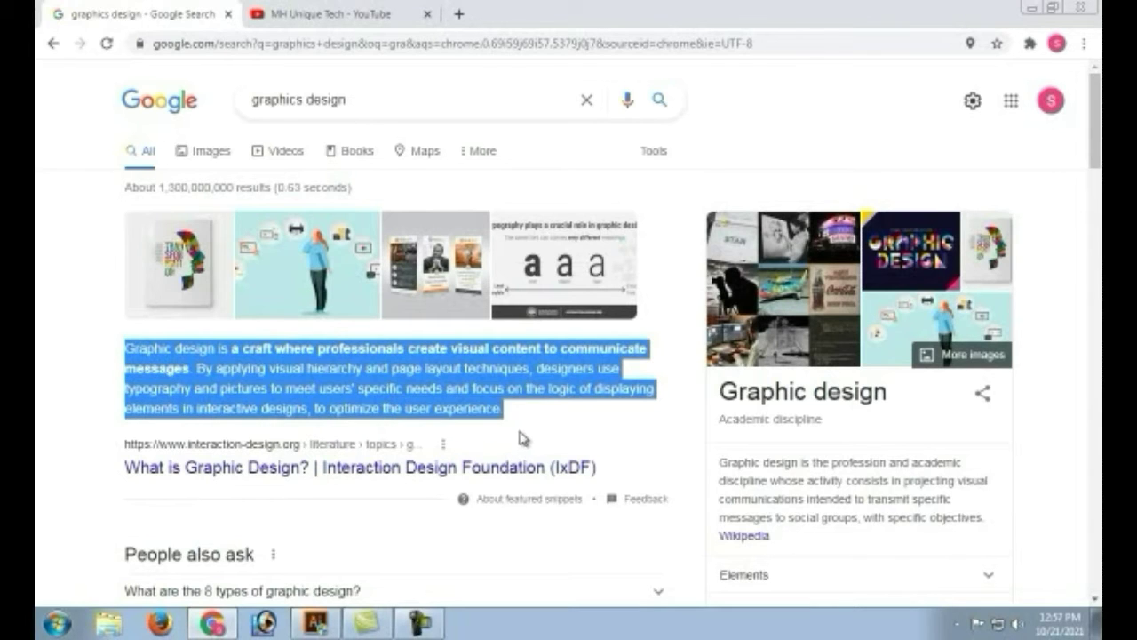
{"action": "left_click", "coordinate": [316, 622]}
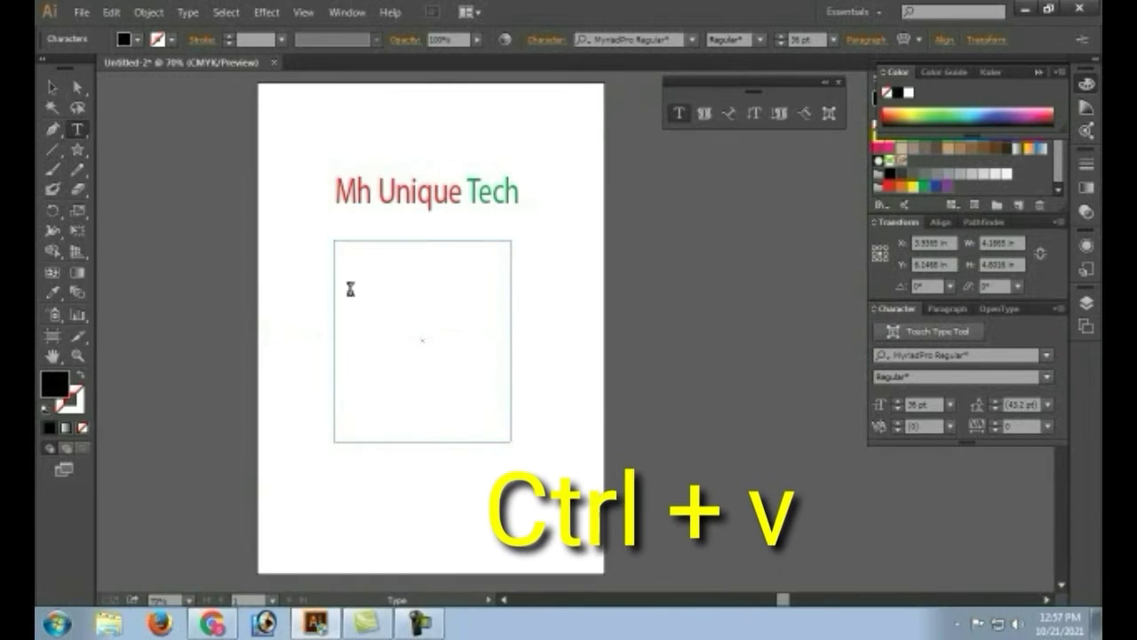
- Paste the graphic design definition into the text frame and click inside the text
{"action": "key", "text": "ctrl+v"}
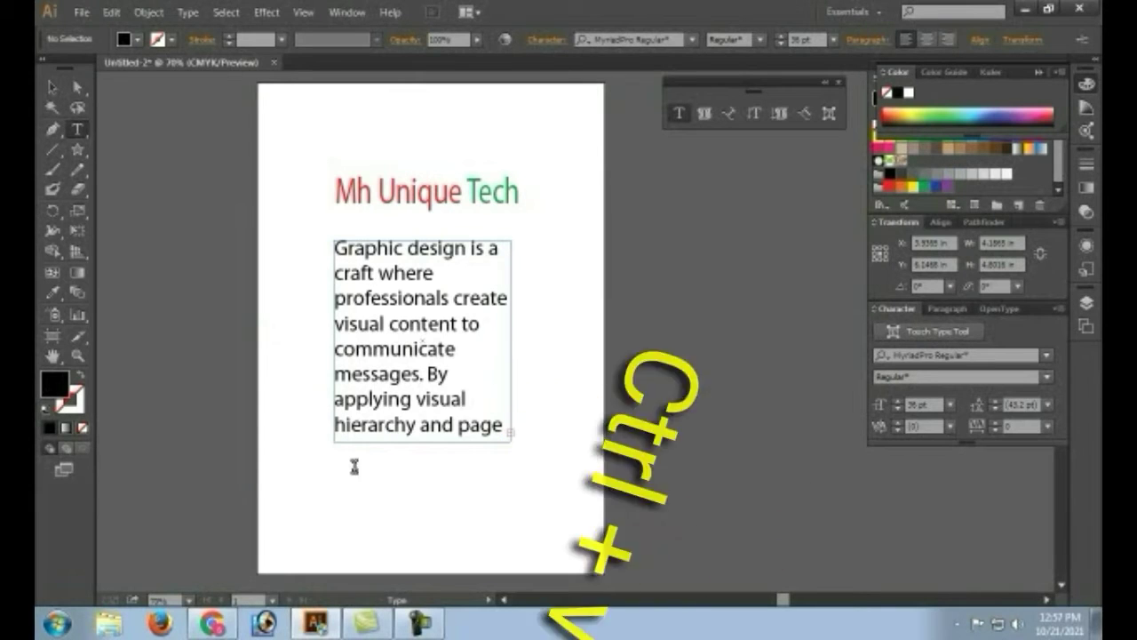
{"action": "left_click", "coordinate": [487, 373]}
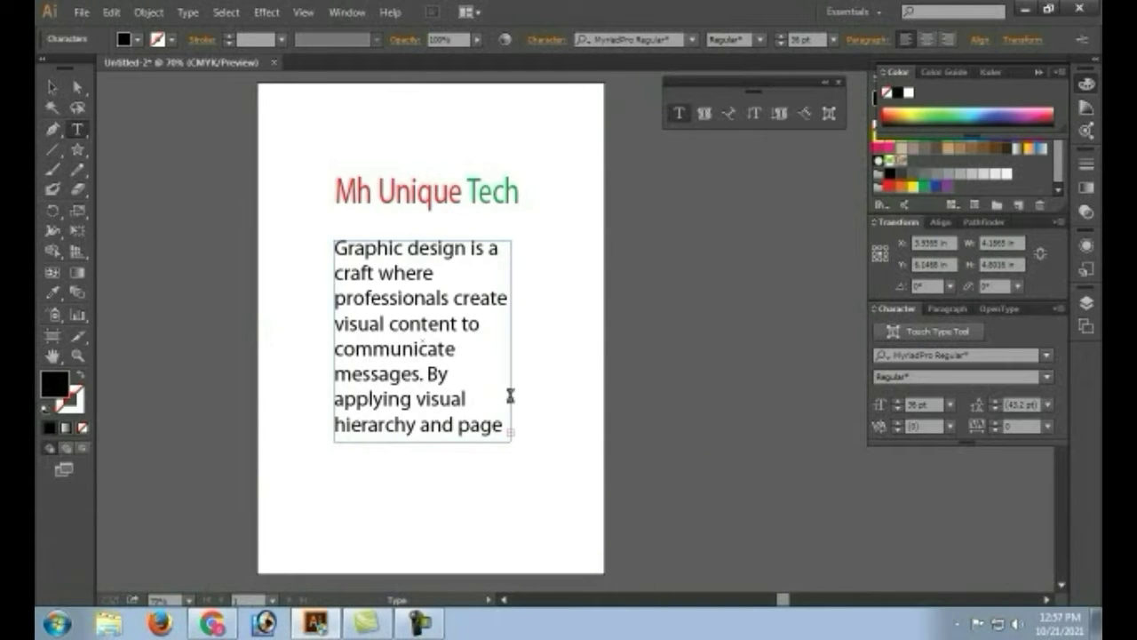
- Colour all the pasted paragraph text green
{"action": "key", "text": "ctrl+a"}
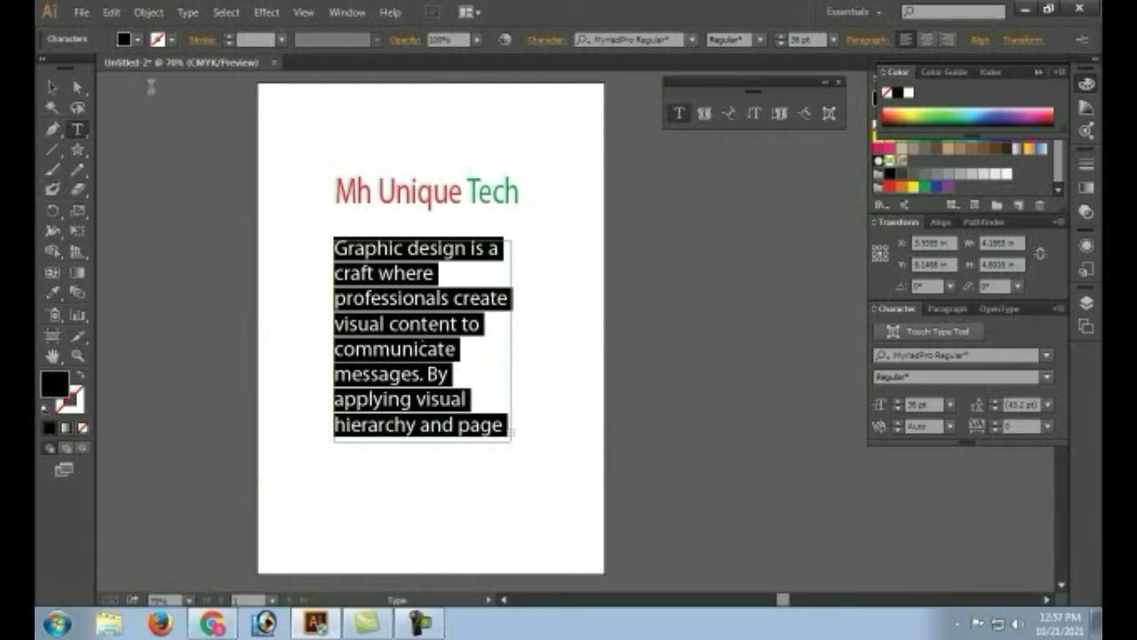
{"action": "left_click", "coordinate": [137, 40]}
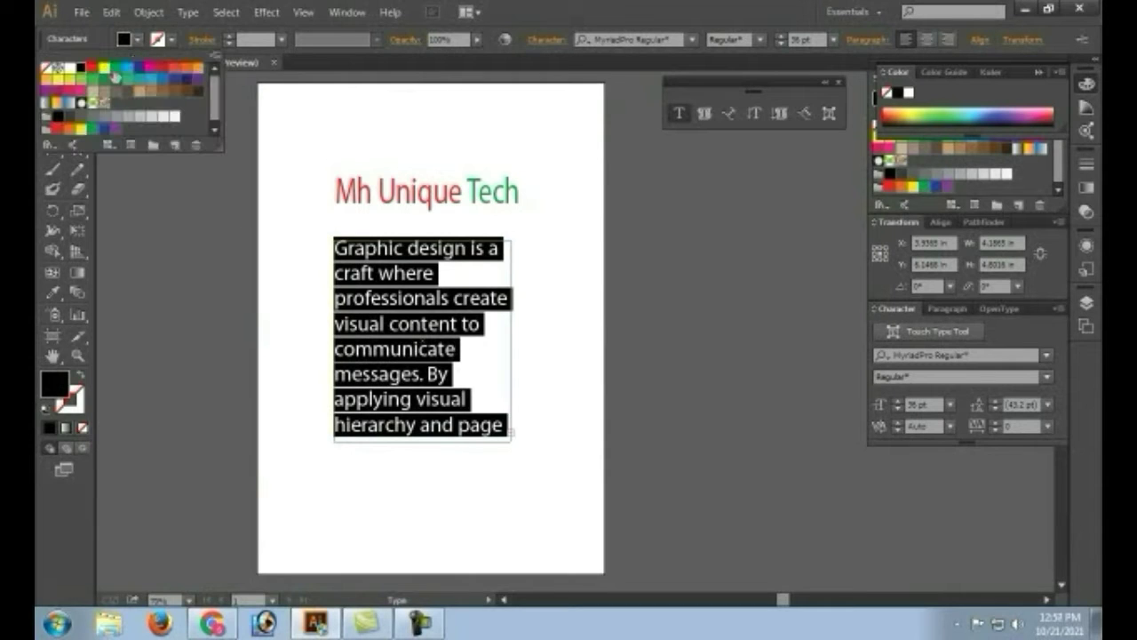
{"action": "left_click", "coordinate": [120, 77]}
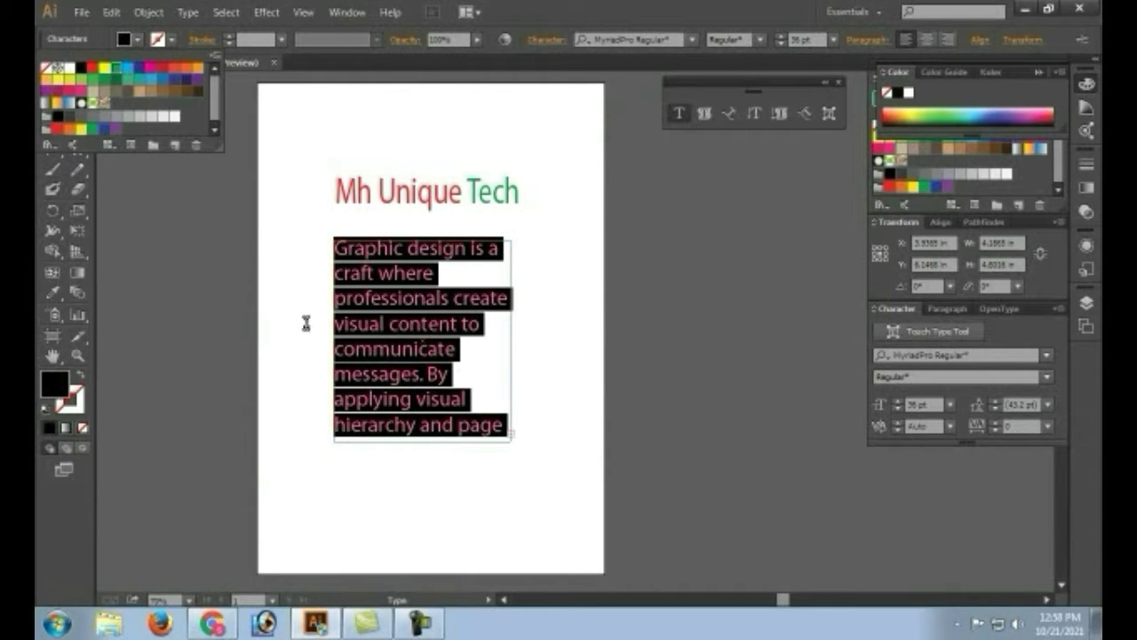
{"action": "left_click", "coordinate": [500, 362]}
- Select portions of the paragraph and check its faded green colour
{"action": "left_click", "coordinate": [341, 265]}
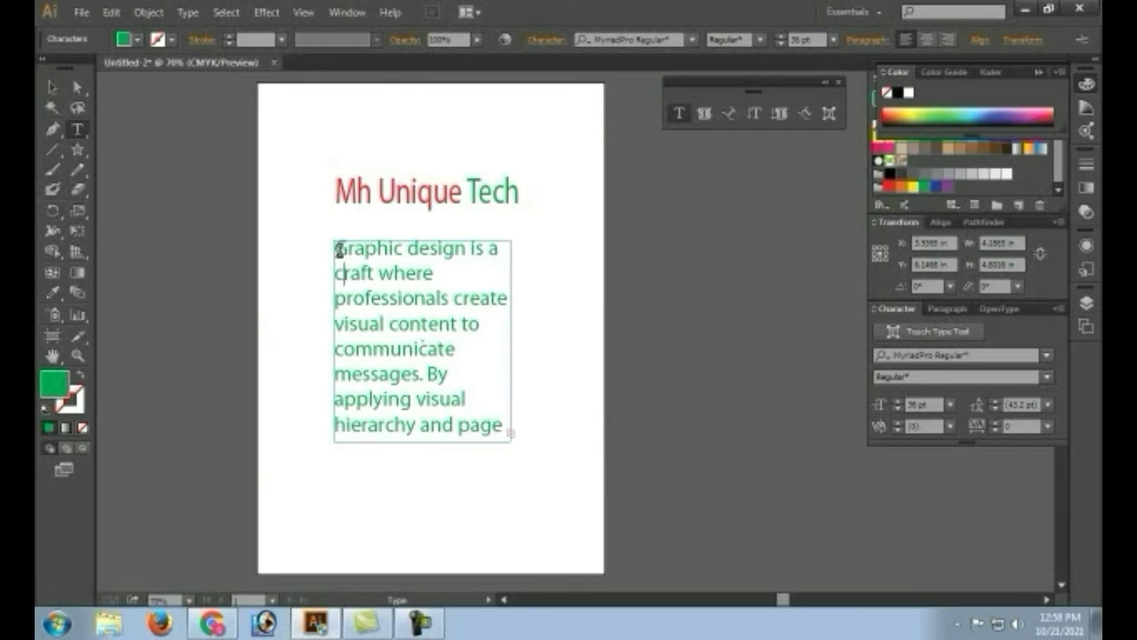
{"action": "left_click_drag", "start_coordinate": [340, 251], "coordinate": [536, 454]}
{"action": "left_click", "coordinate": [457, 359]}
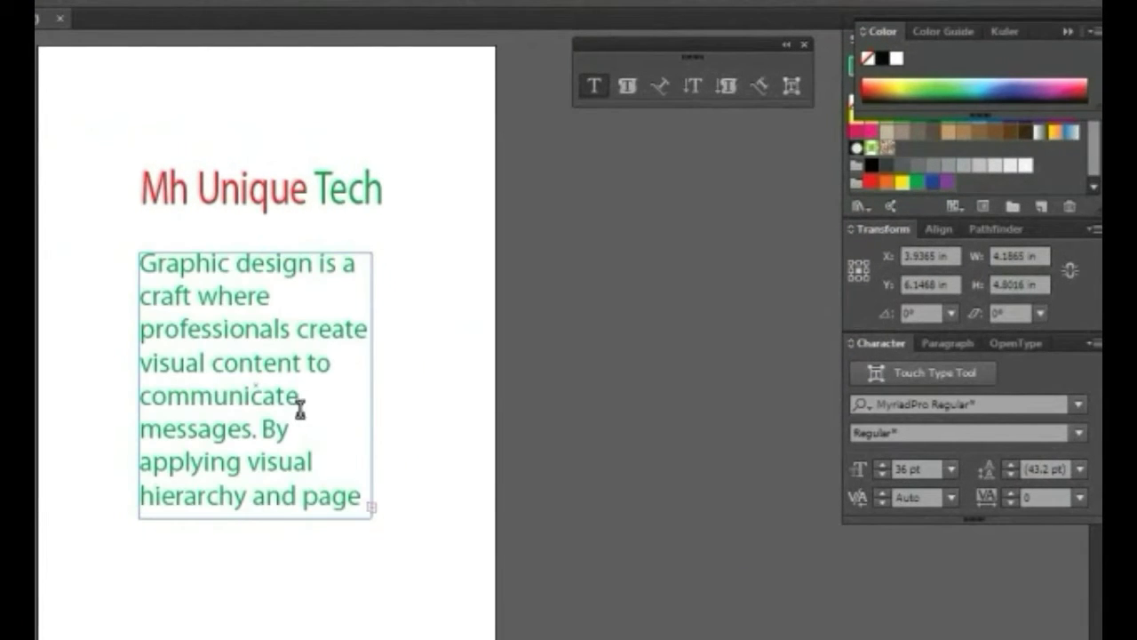
{"action": "left_click_drag", "start_coordinate": [140, 264], "coordinate": [255, 431]}
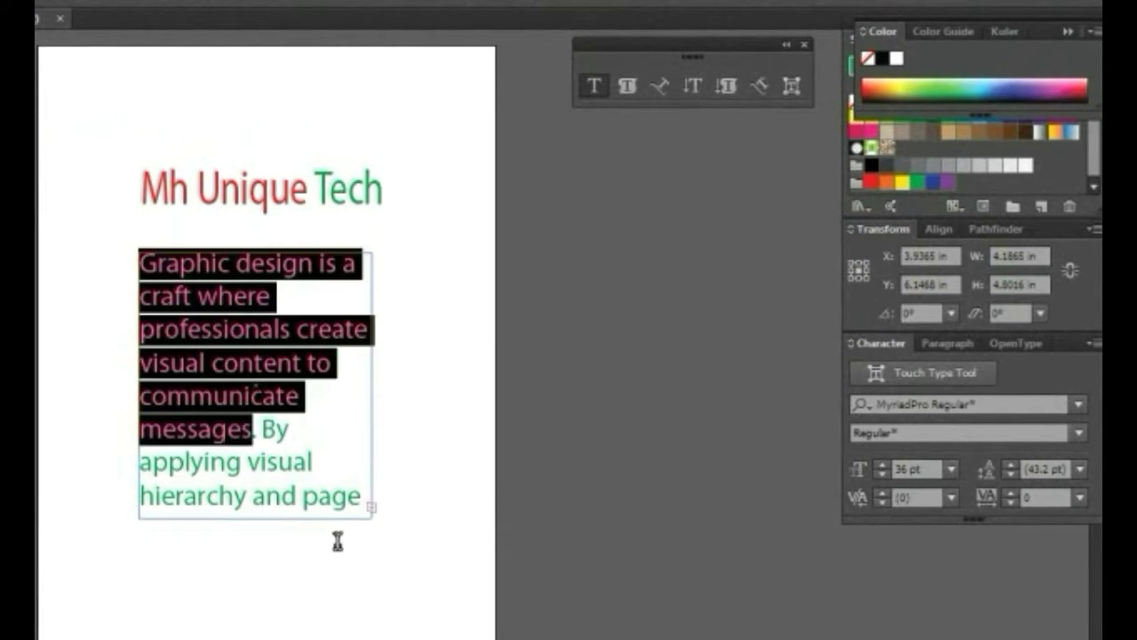
{"action": "left_click_drag", "start_coordinate": [338, 541], "coordinate": [350, 554]}
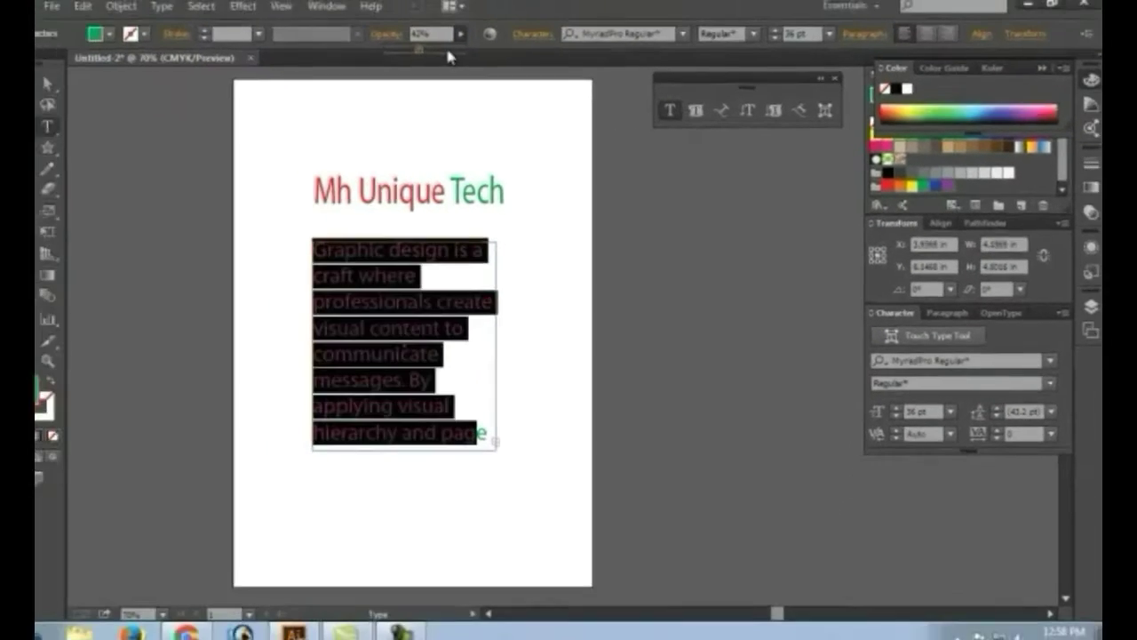
{"action": "left_click", "coordinate": [490, 363]}
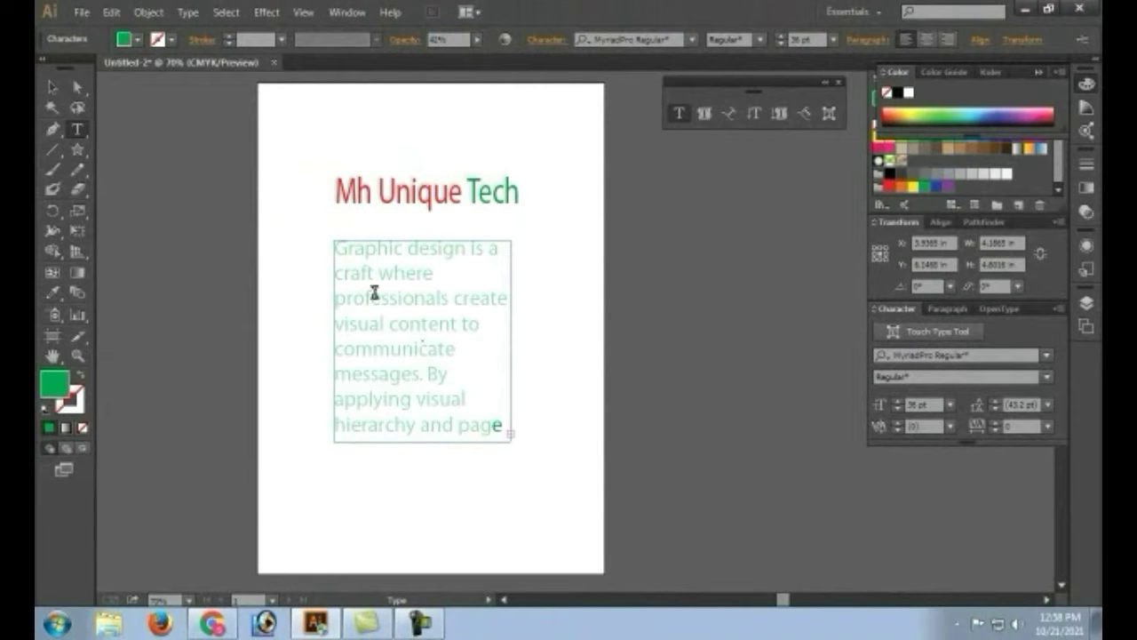
- Set the whole paragraph's opacity back to 100%
{"action": "key", "text": "ctrl+a"}
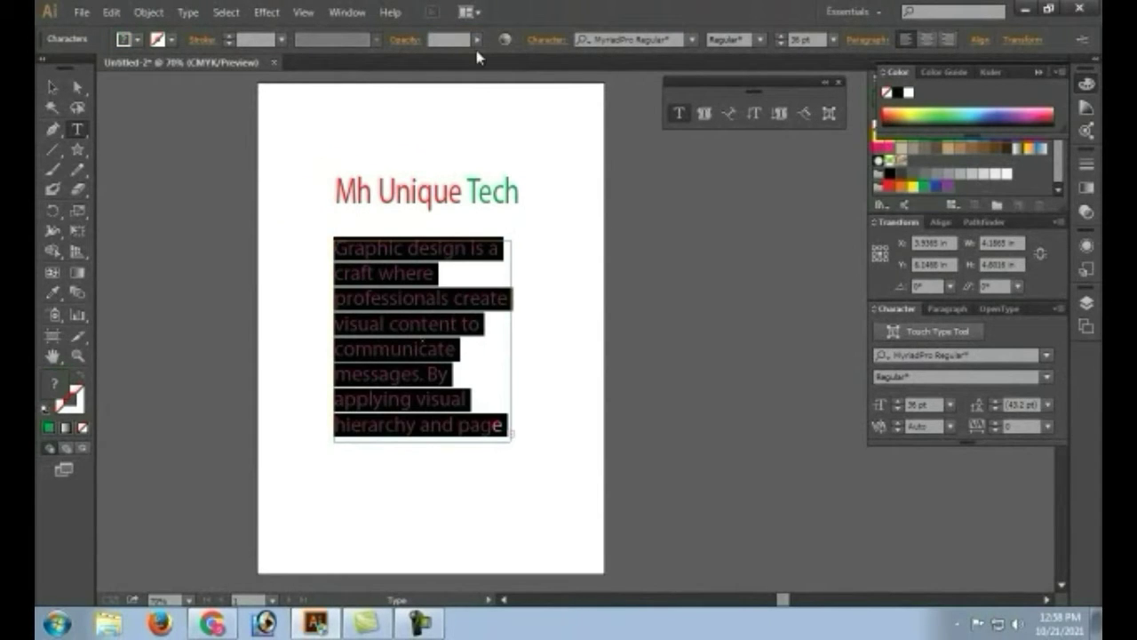
{"action": "left_click", "coordinate": [478, 45]}
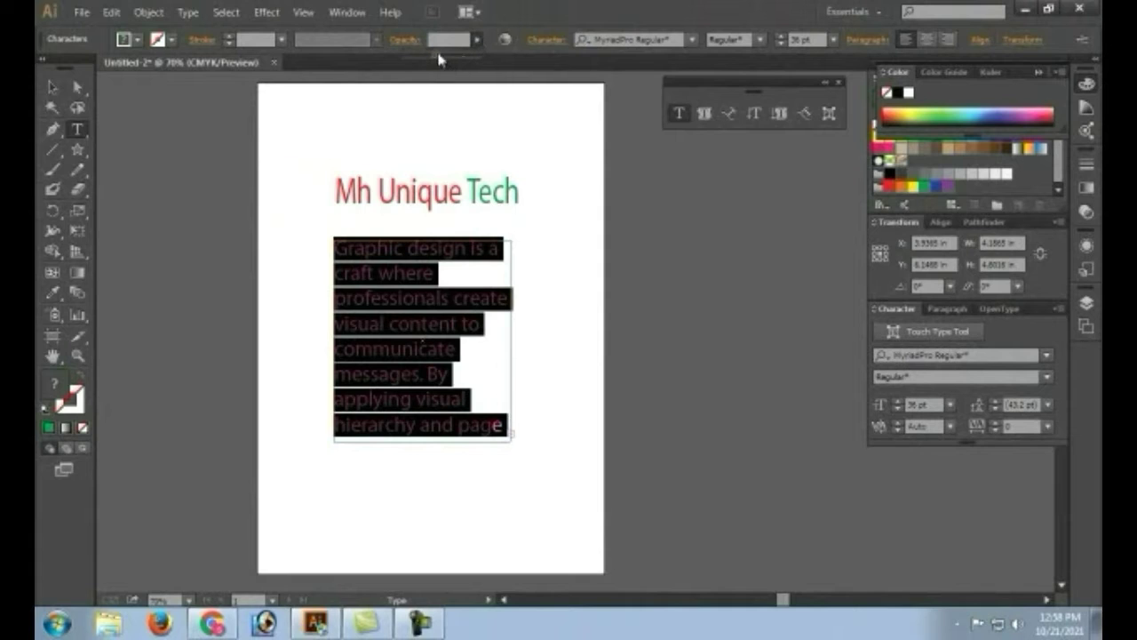
{"action": "left_click_drag", "start_coordinate": [439, 56], "coordinate": [521, 61]}
{"action": "key", "text": "Return"}
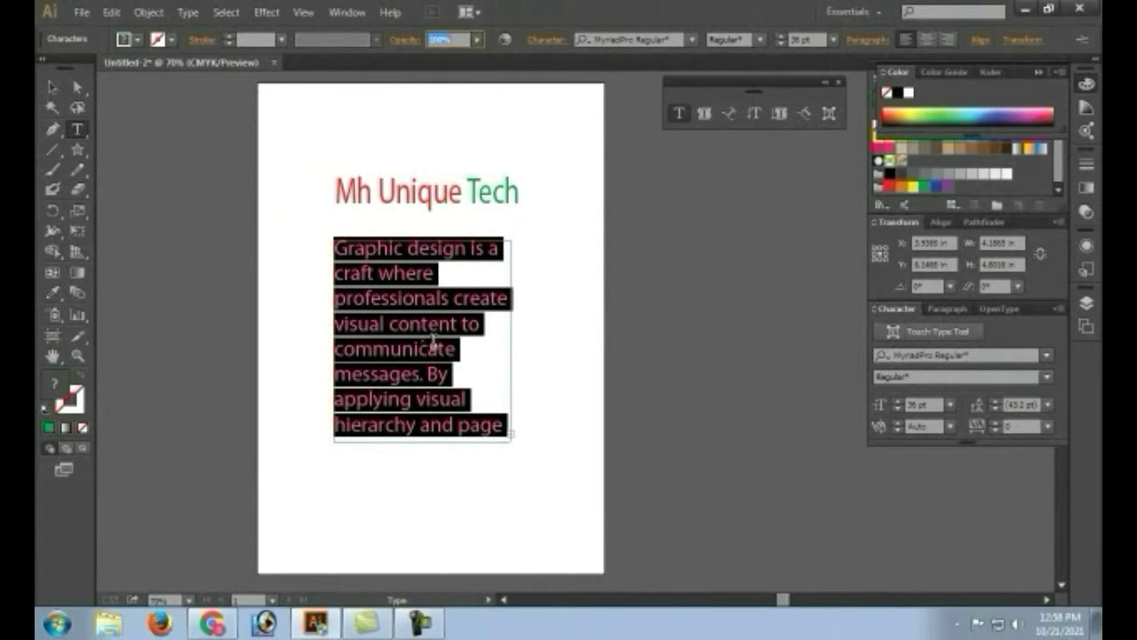
{"action": "left_click", "coordinate": [496, 345]}
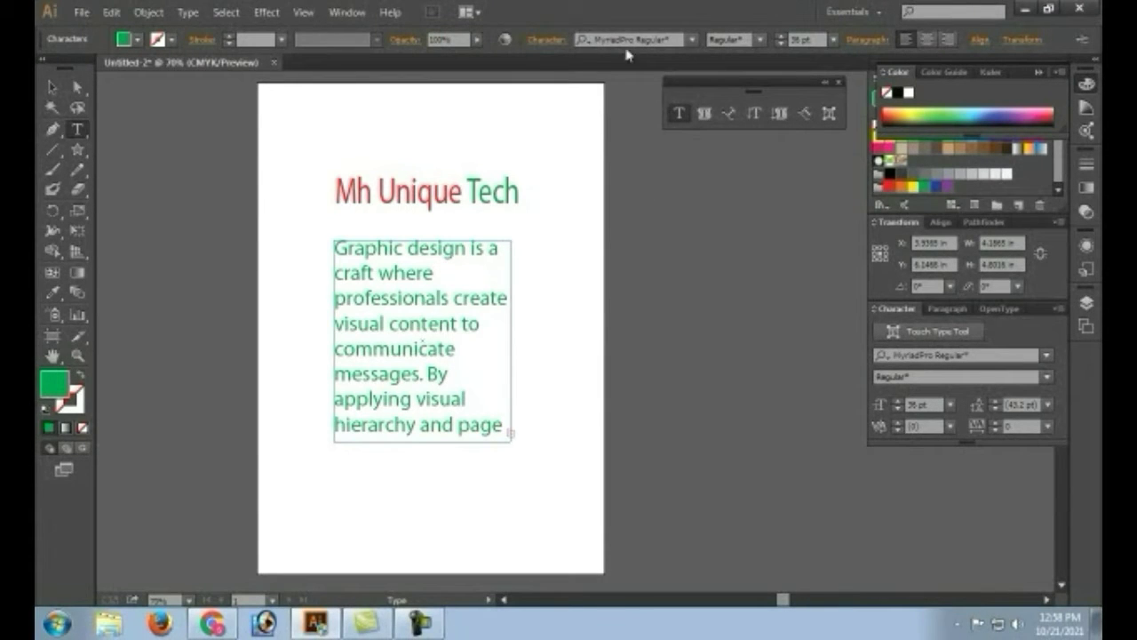
{"action": "left_click", "coordinate": [546, 40]}
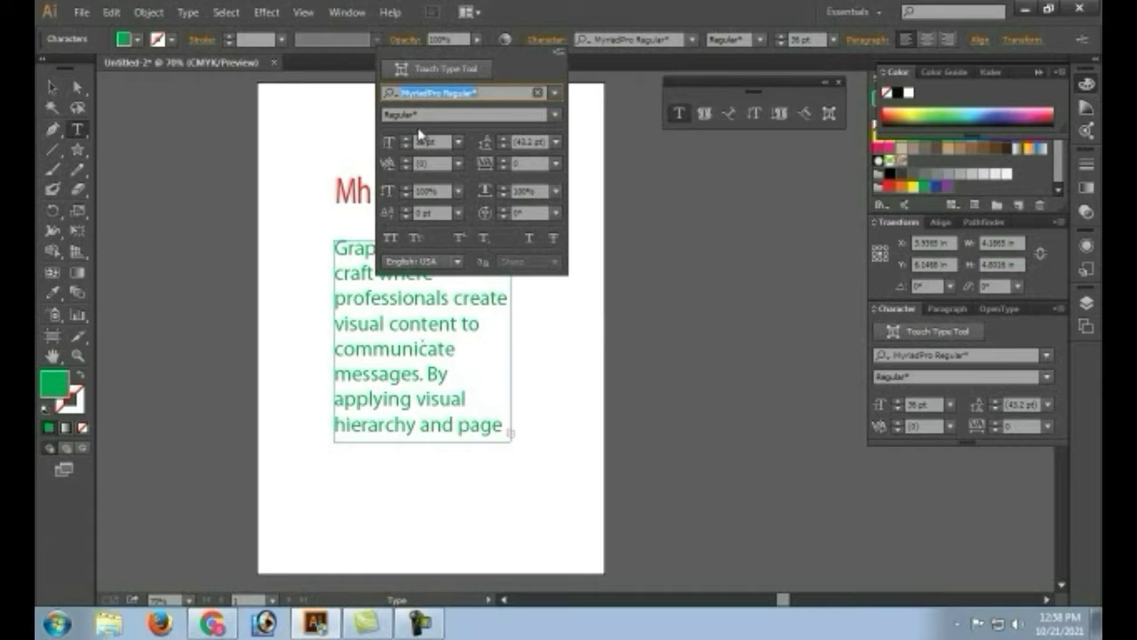
- Select the whole paragraph and lower its font size from 36 pt to 35 pt
{"action": "left_click", "coordinate": [394, 327]}
{"action": "double_click", "coordinate": [393, 326]}
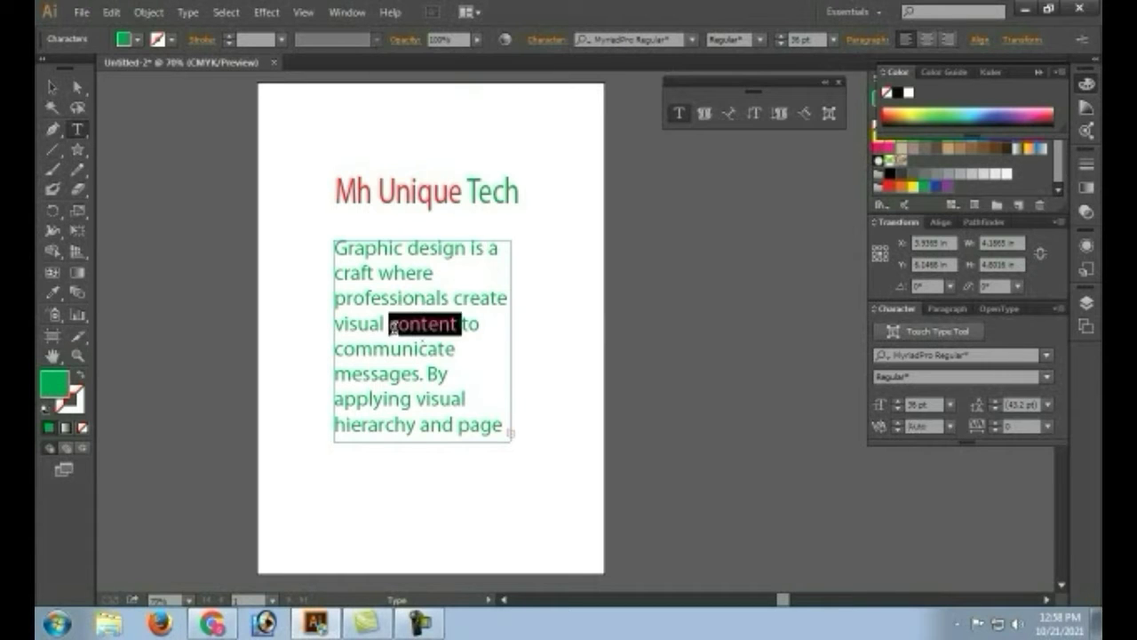
{"action": "triple_click", "coordinate": [394, 326]}
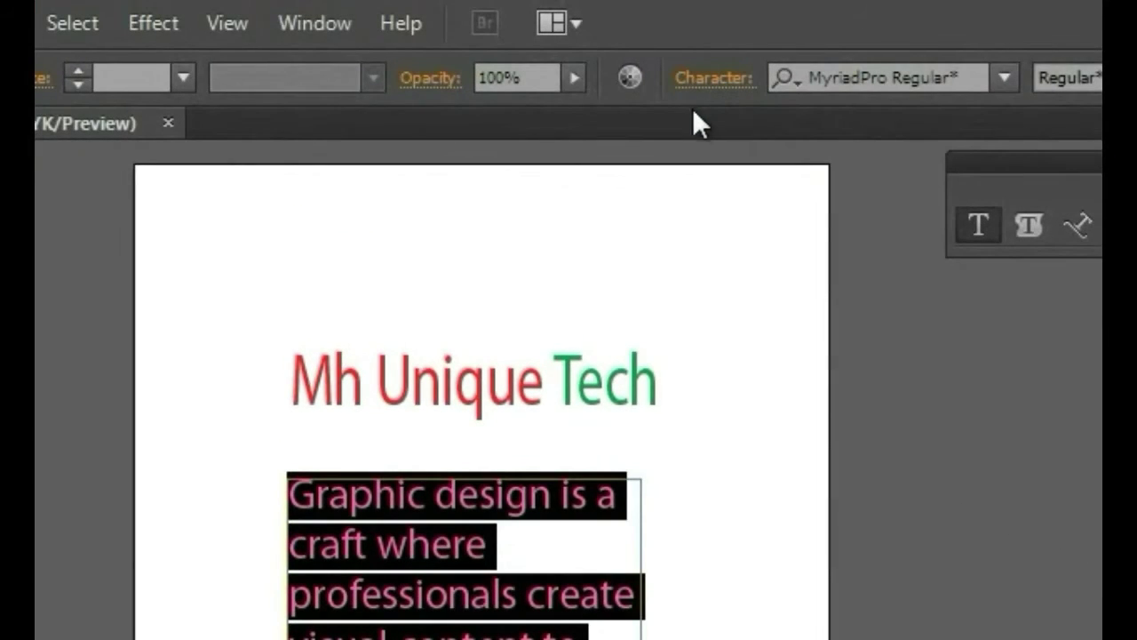
{"action": "left_click", "coordinate": [711, 79]}
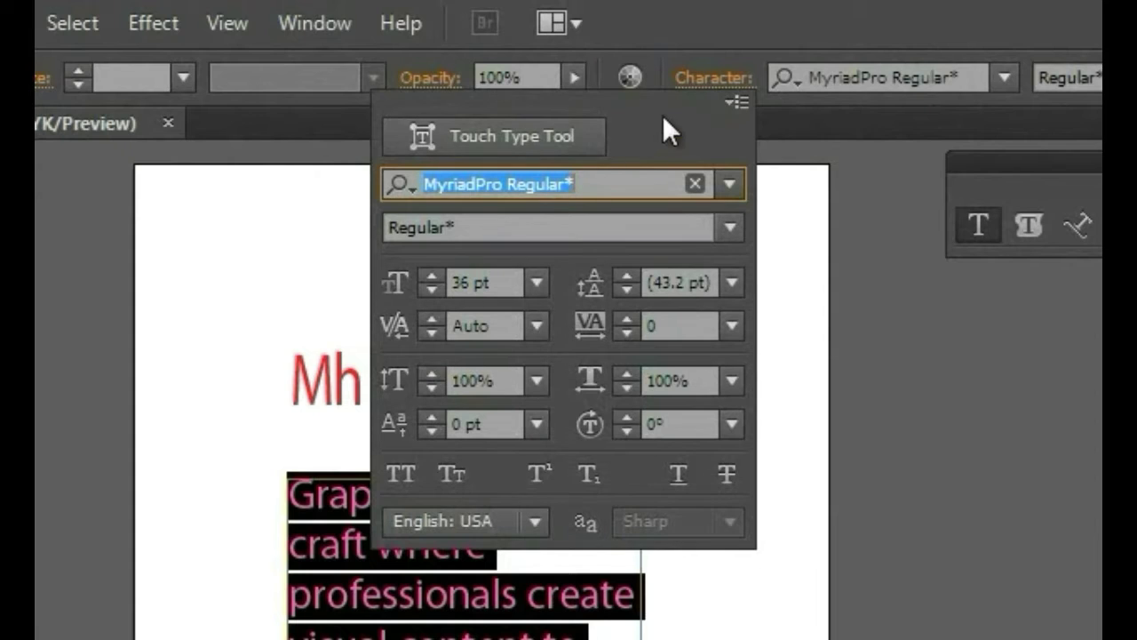
{"action": "left_click", "coordinate": [429, 278]}
{"action": "left_click", "coordinate": [431, 277]}
{"action": "left_click", "coordinate": [431, 277]}
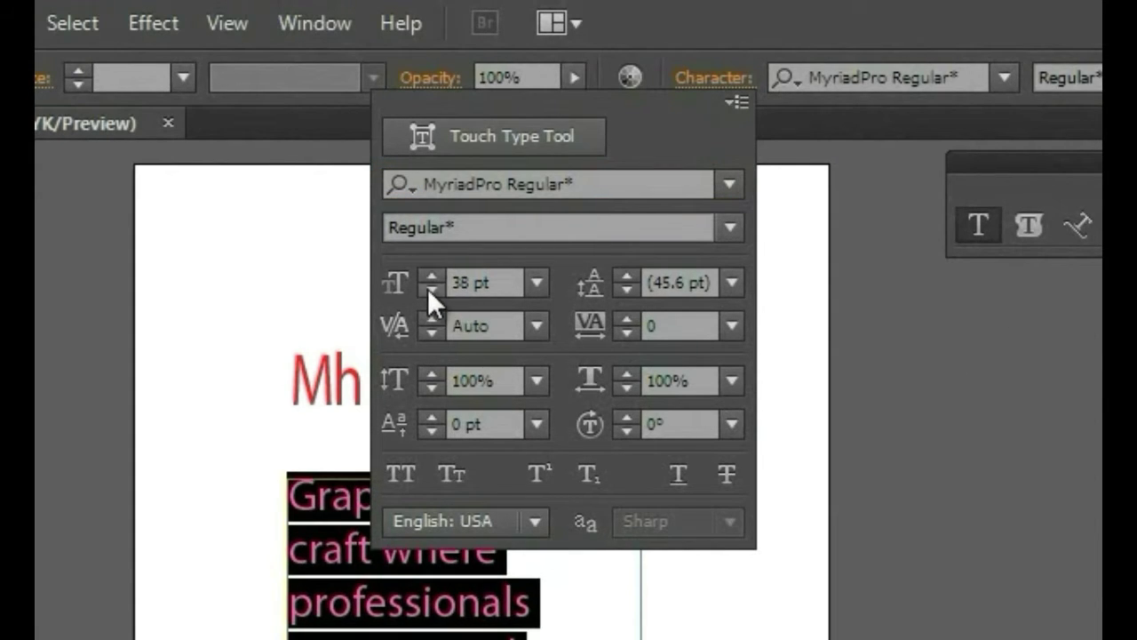
{"action": "left_click", "coordinate": [431, 290]}
{"action": "left_click", "coordinate": [431, 290]}
{"action": "left_click", "coordinate": [431, 289]}
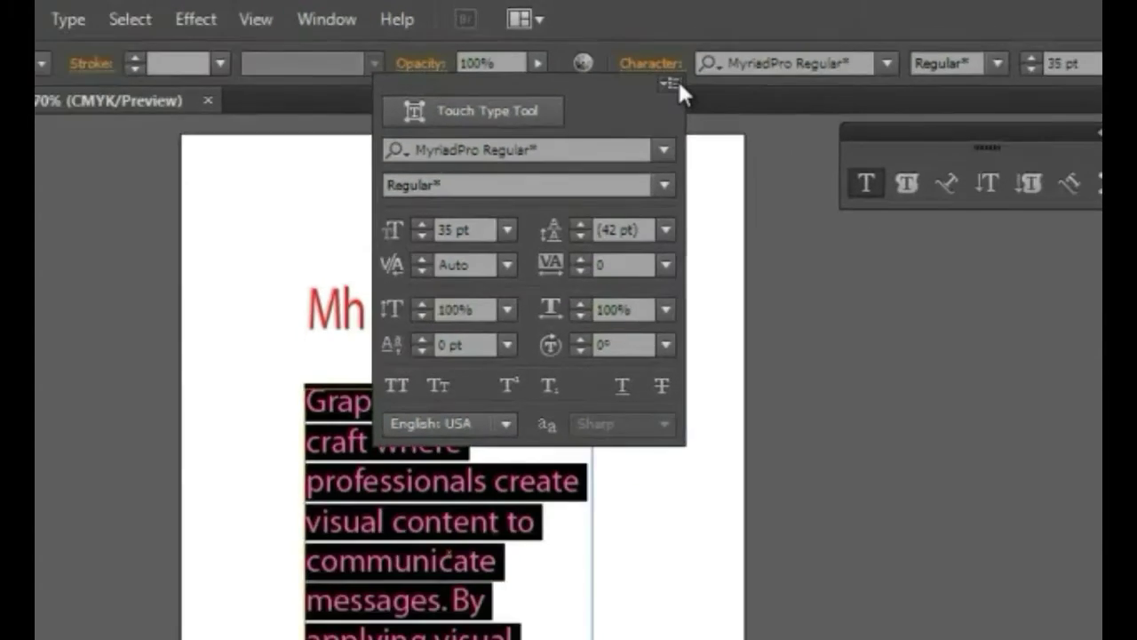
{"action": "left_click", "coordinate": [736, 102]}
{"action": "left_click", "coordinate": [764, 358]}
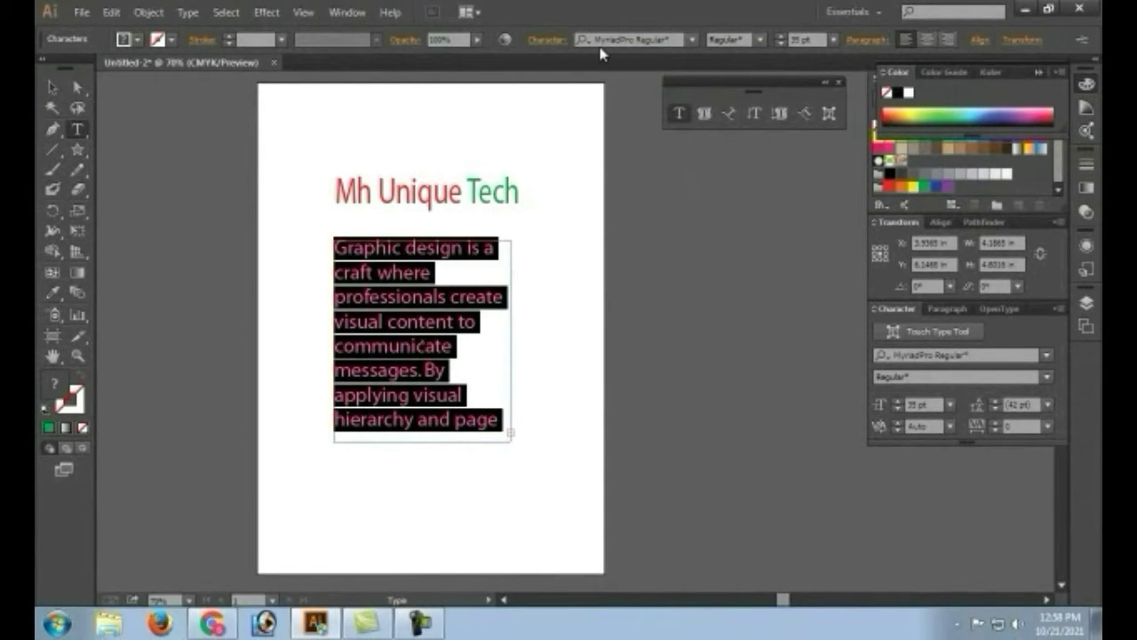
{"action": "left_click", "coordinate": [692, 42]}
- Try the Nikosh font on the paragraph
{"action": "left_click", "coordinate": [692, 40]}
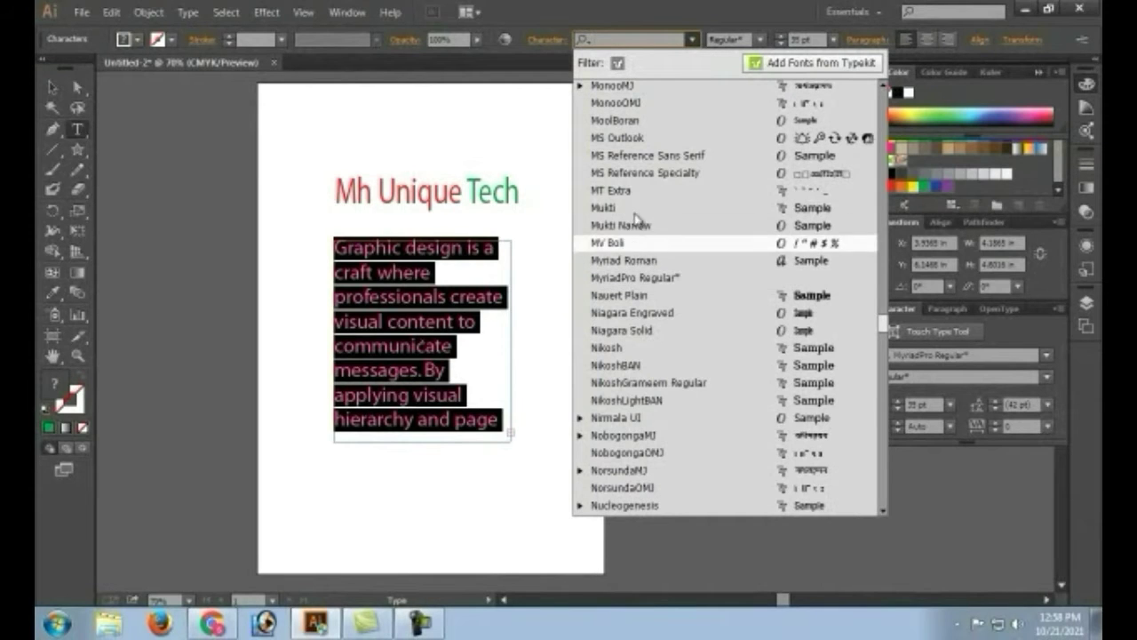
{"action": "left_click", "coordinate": [640, 349]}
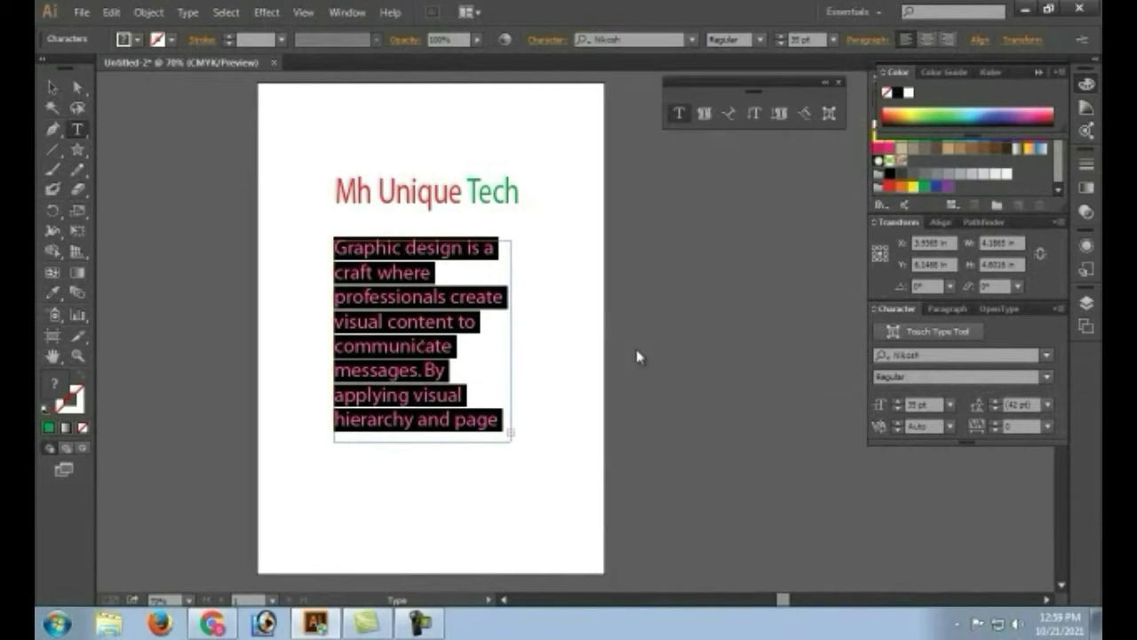
{"action": "left_click", "coordinate": [492, 327]}
{"action": "left_click", "coordinate": [421, 322]}
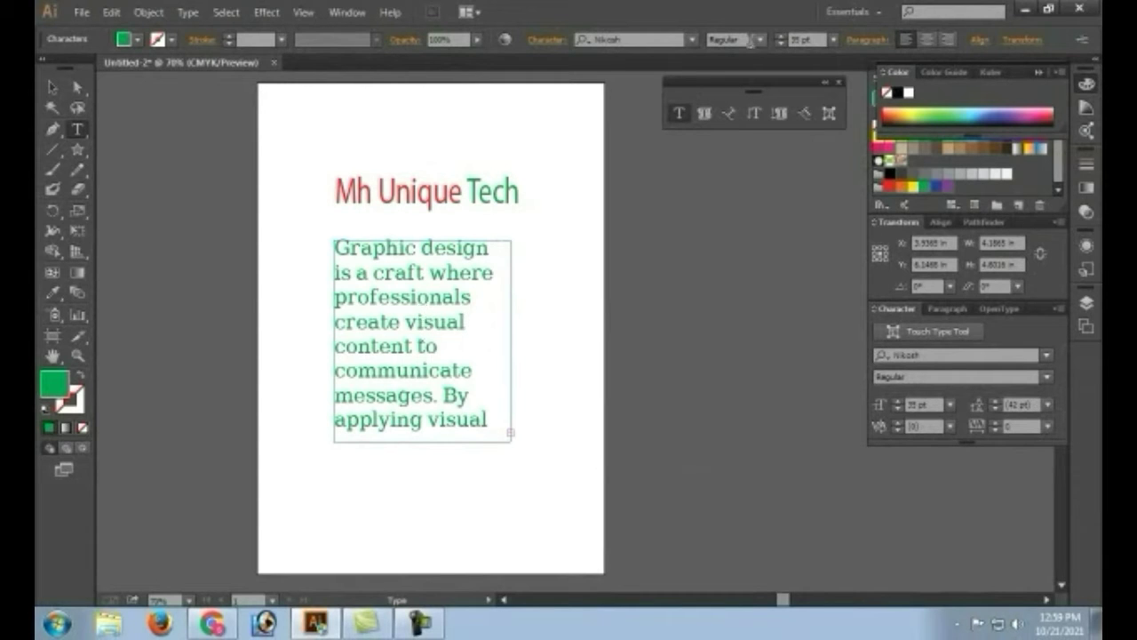
- Reselect all the paragraph text, apply Mukti Narrow, and select the paragraph again
{"action": "left_click", "coordinate": [762, 40]}
{"action": "key", "text": "ctrl+a"}
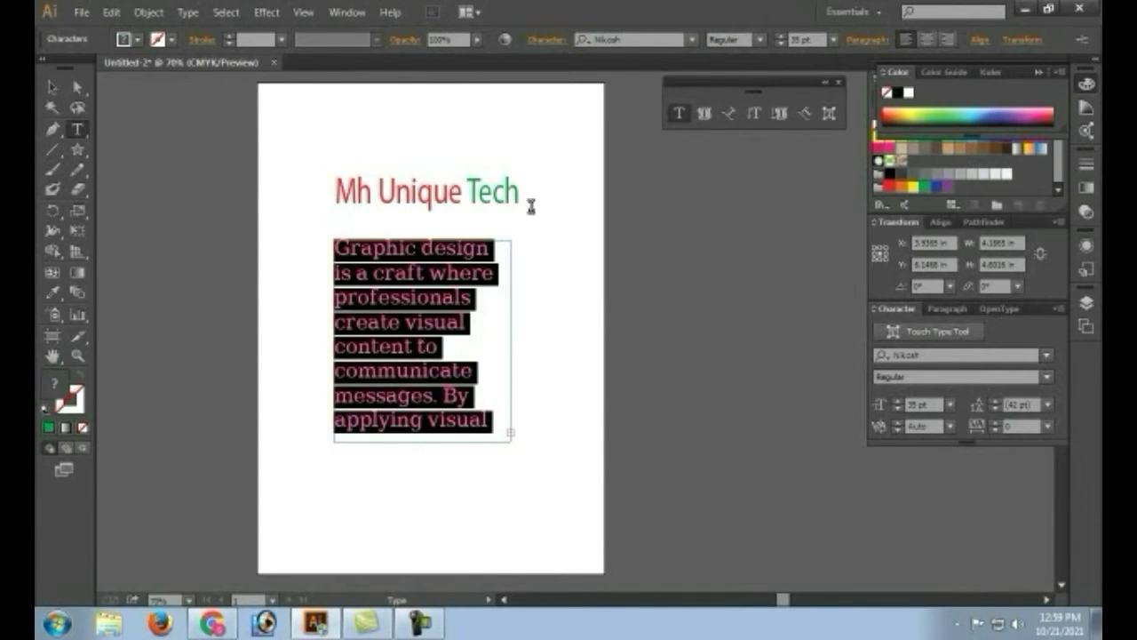
{"action": "left_click", "coordinate": [496, 250]}
{"action": "key", "text": "ctrl+a"}
{"action": "left_click", "coordinate": [693, 40]}
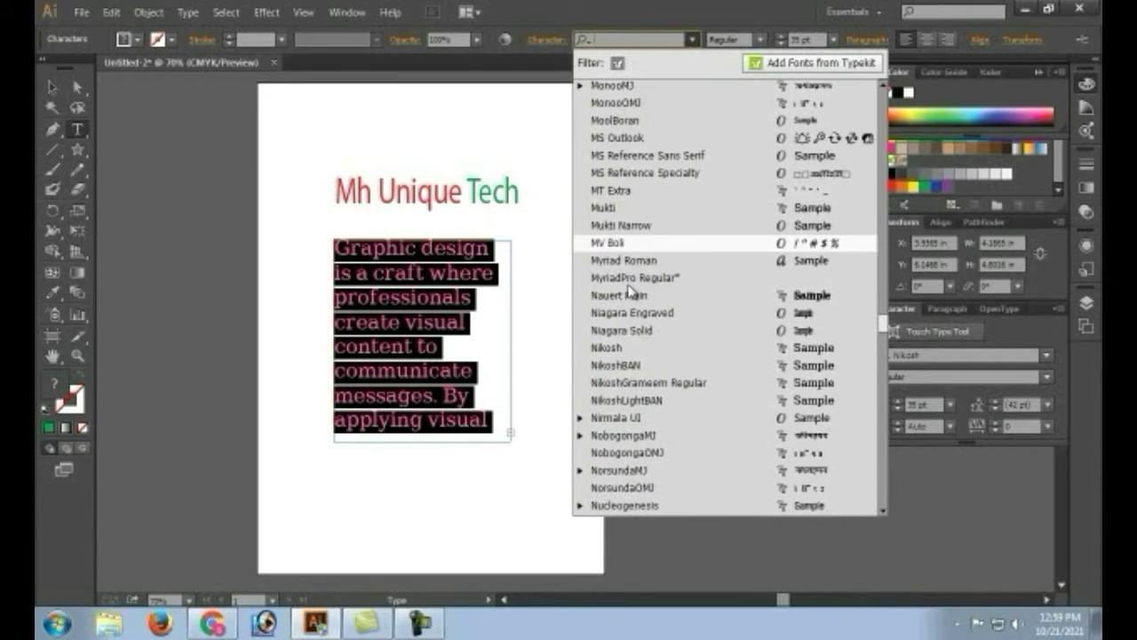
{"action": "left_click", "coordinate": [632, 233]}
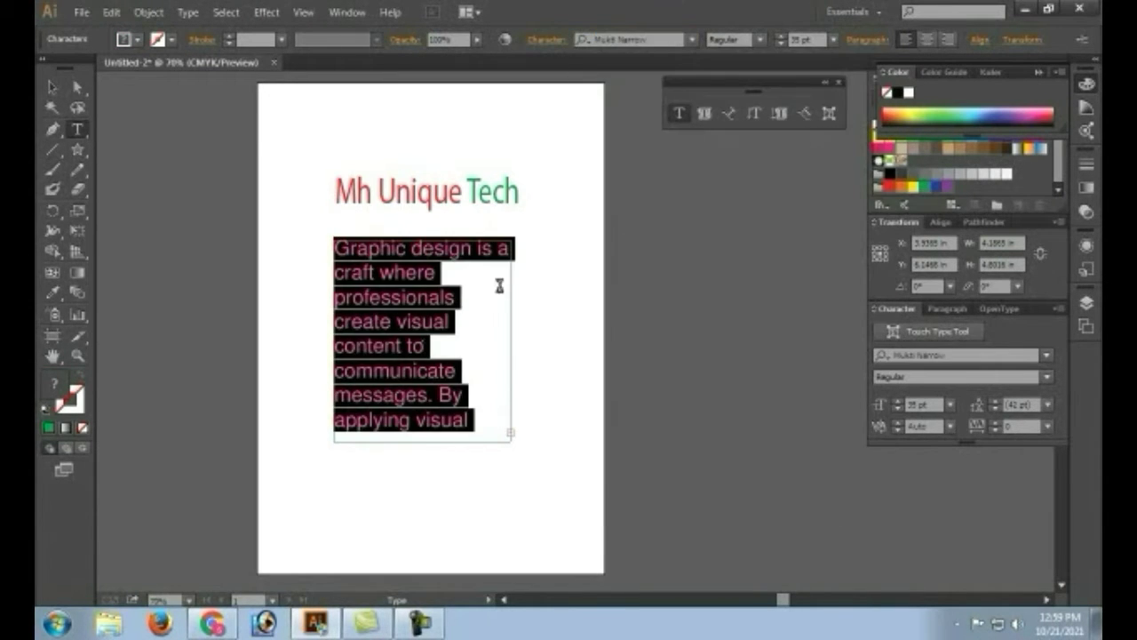
{"action": "left_click", "coordinate": [491, 331]}
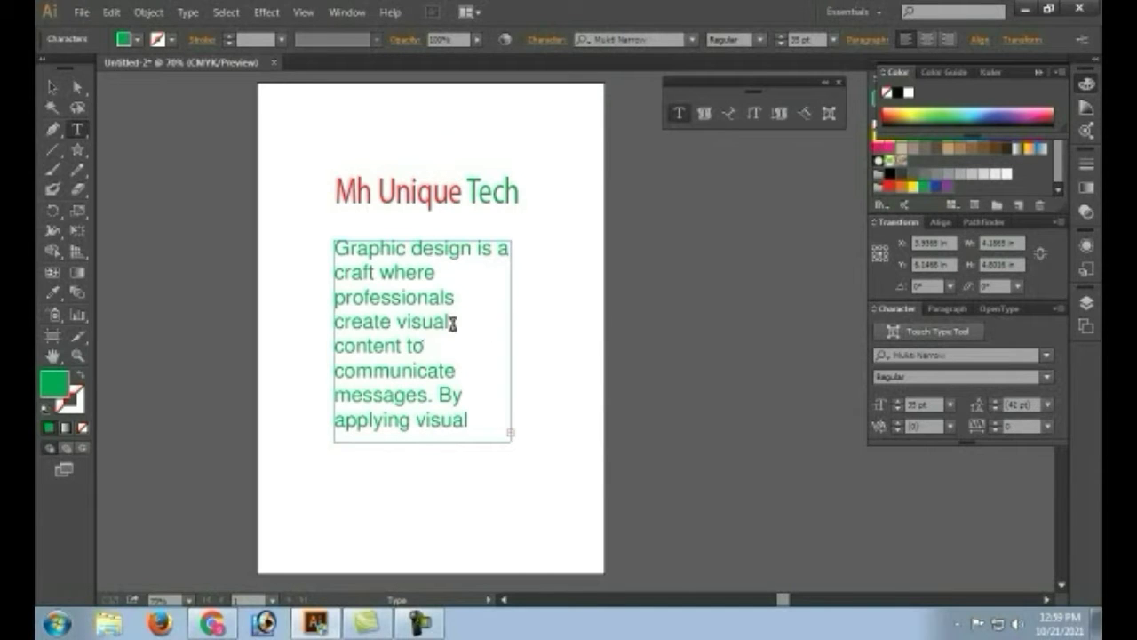
{"action": "triple_click", "coordinate": [453, 324]}
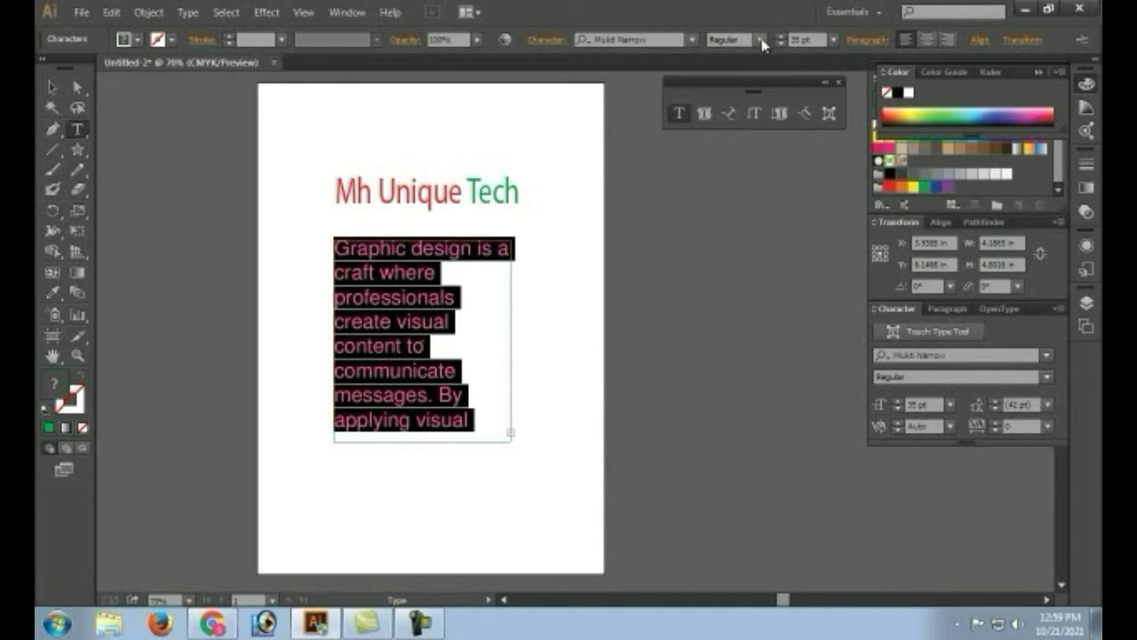
- Try the paragraph at 48 pt, 18 pt and 36 pt
{"action": "left_click", "coordinate": [834, 42]}
{"action": "left_click", "coordinate": [855, 299]}
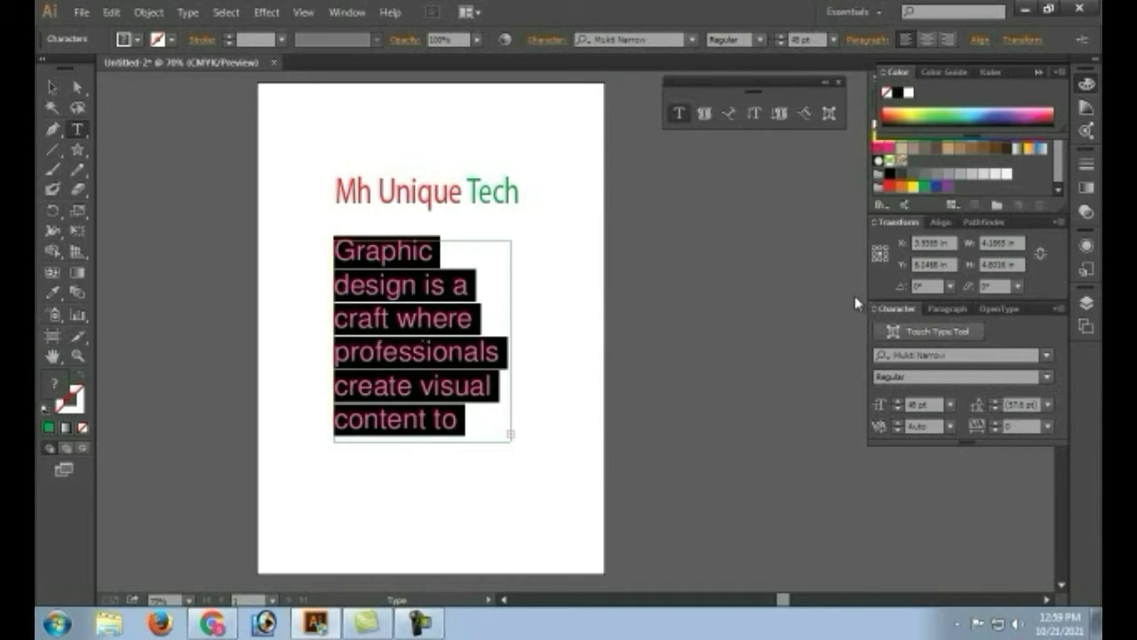
{"action": "left_click", "coordinate": [833, 40]}
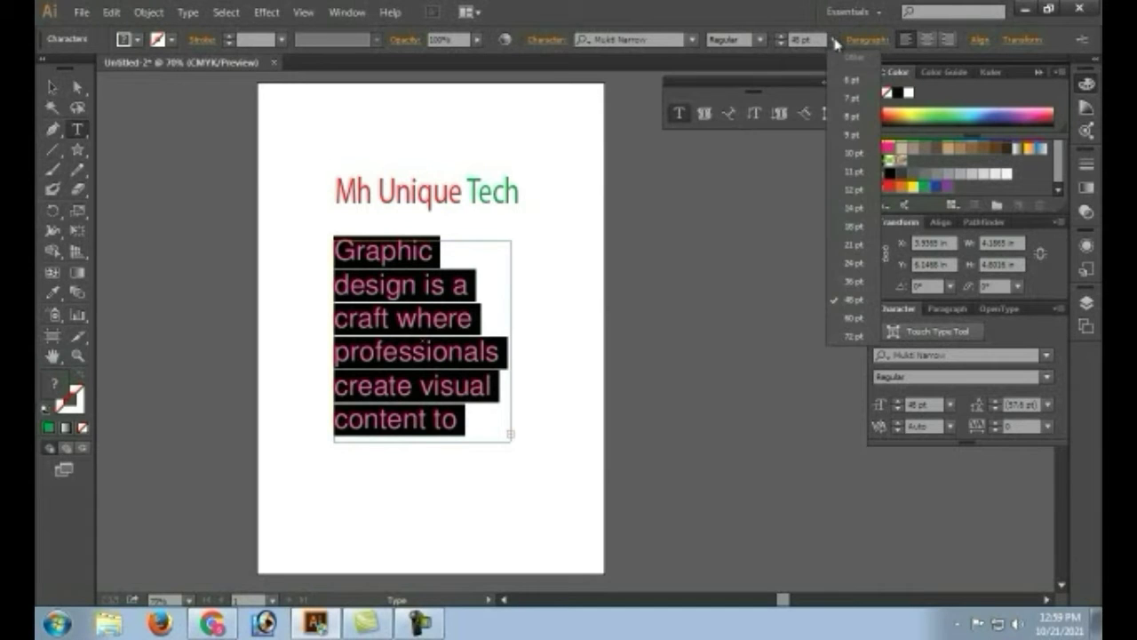
{"action": "left_click", "coordinate": [851, 226]}
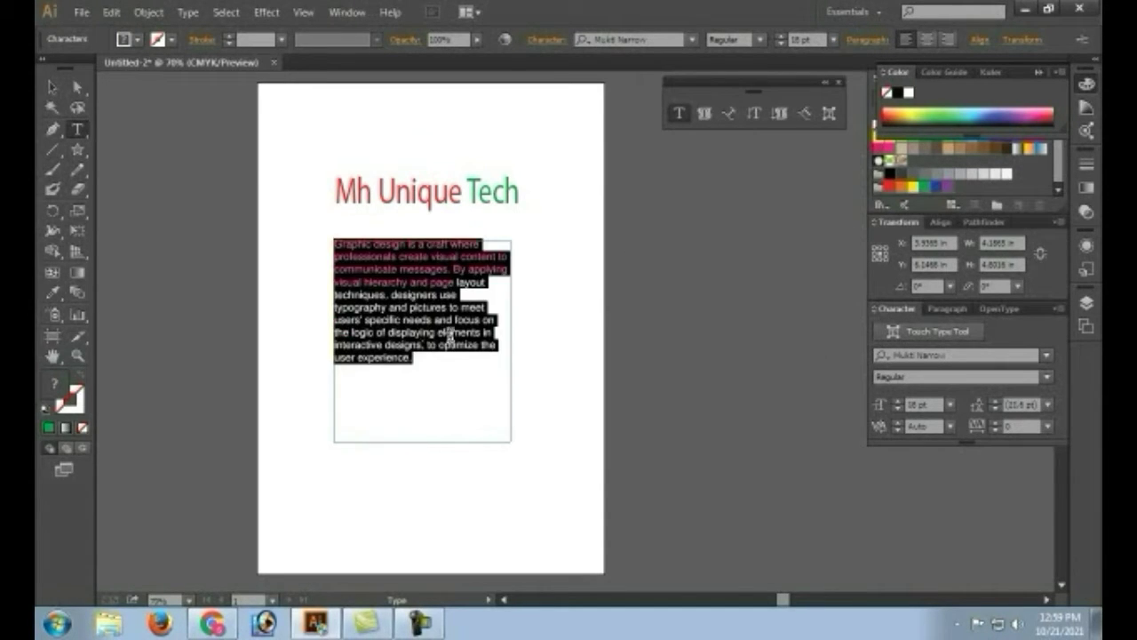
{"action": "left_click", "coordinate": [834, 40]}
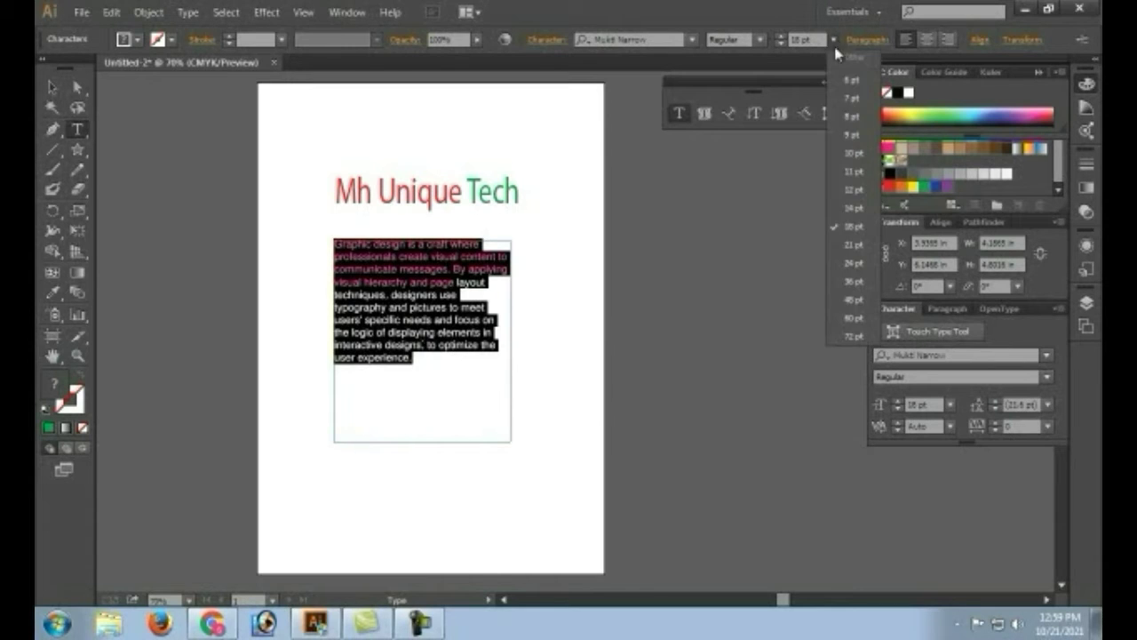
{"action": "left_click", "coordinate": [851, 281]}
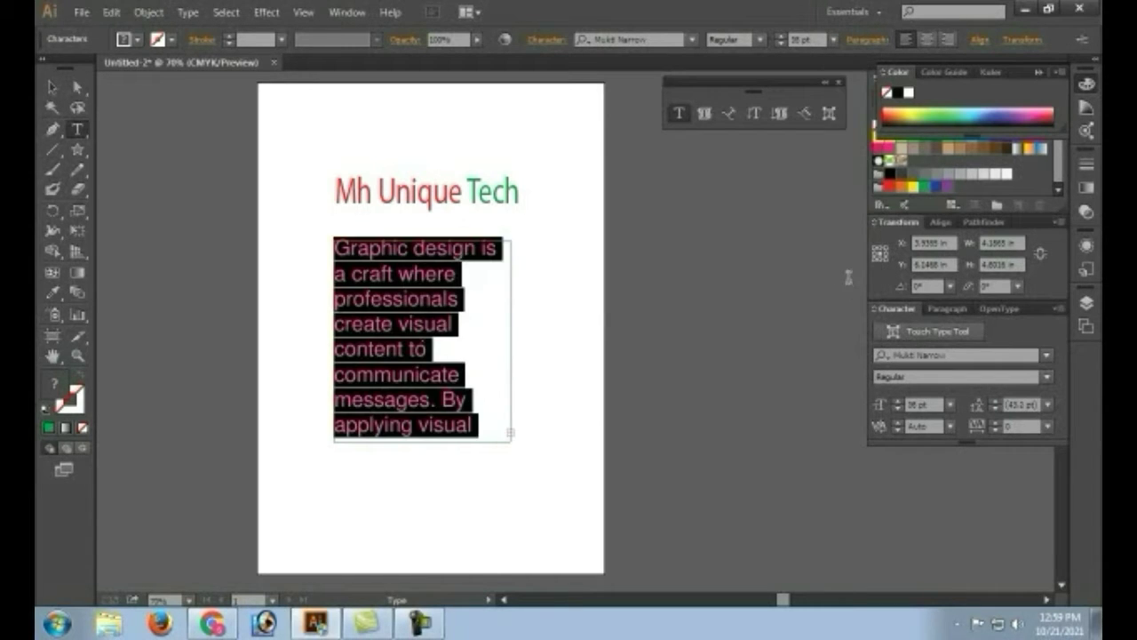
- Set the paragraph to 21 pt so it fits the frame, then reselect all its text
{"action": "left_click", "coordinate": [836, 40]}
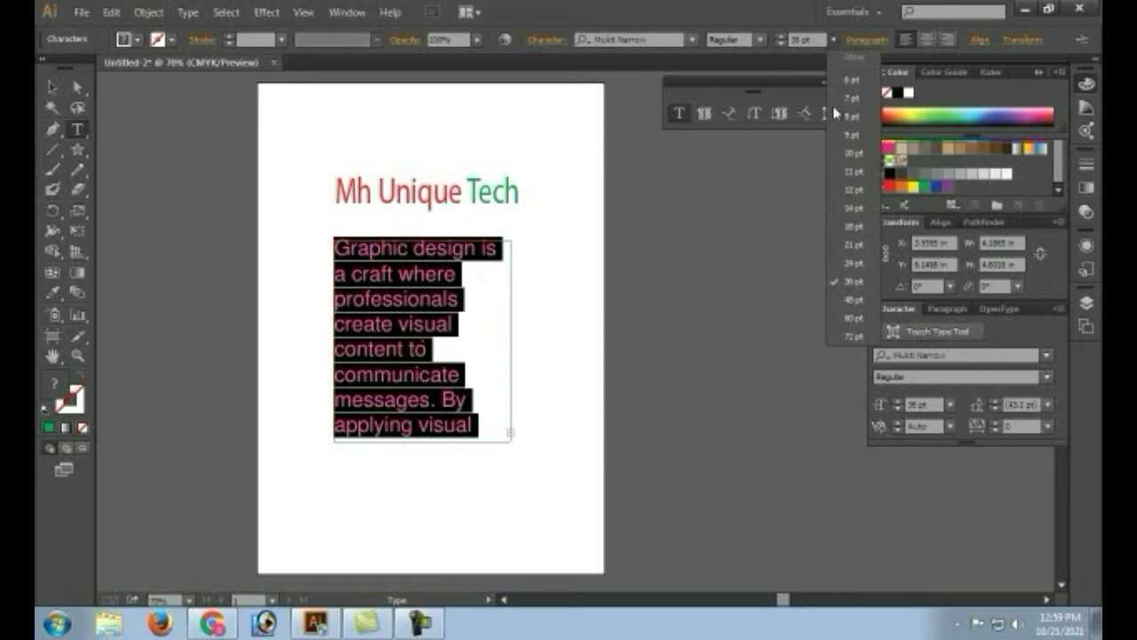
{"action": "left_click", "coordinate": [852, 246]}
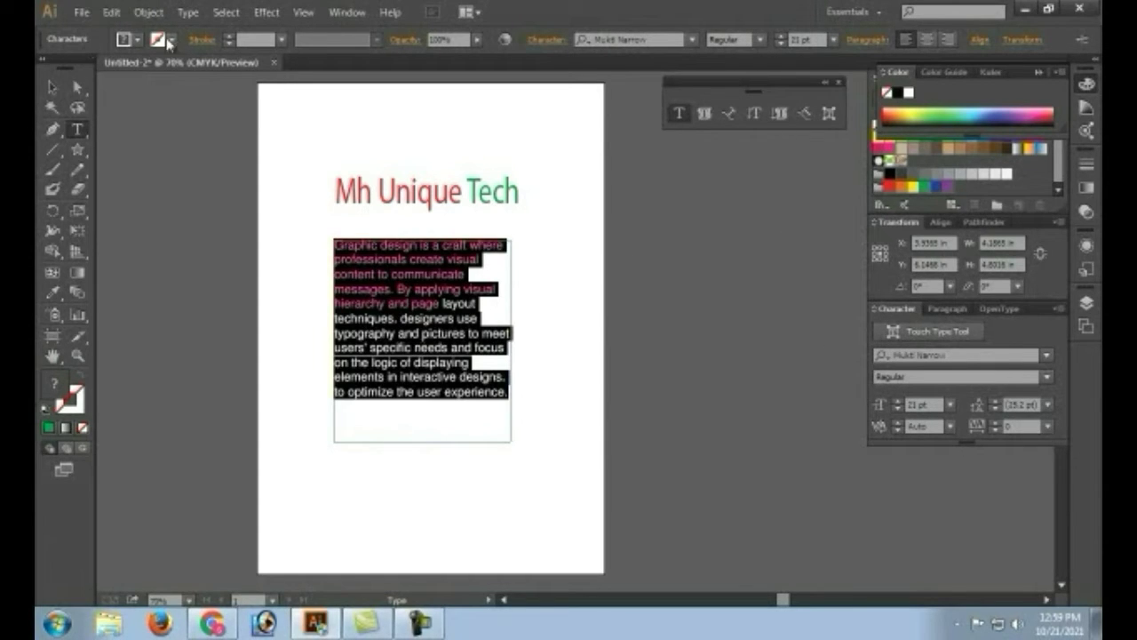
{"action": "left_click", "coordinate": [459, 305]}
{"action": "left_click", "coordinate": [474, 289]}
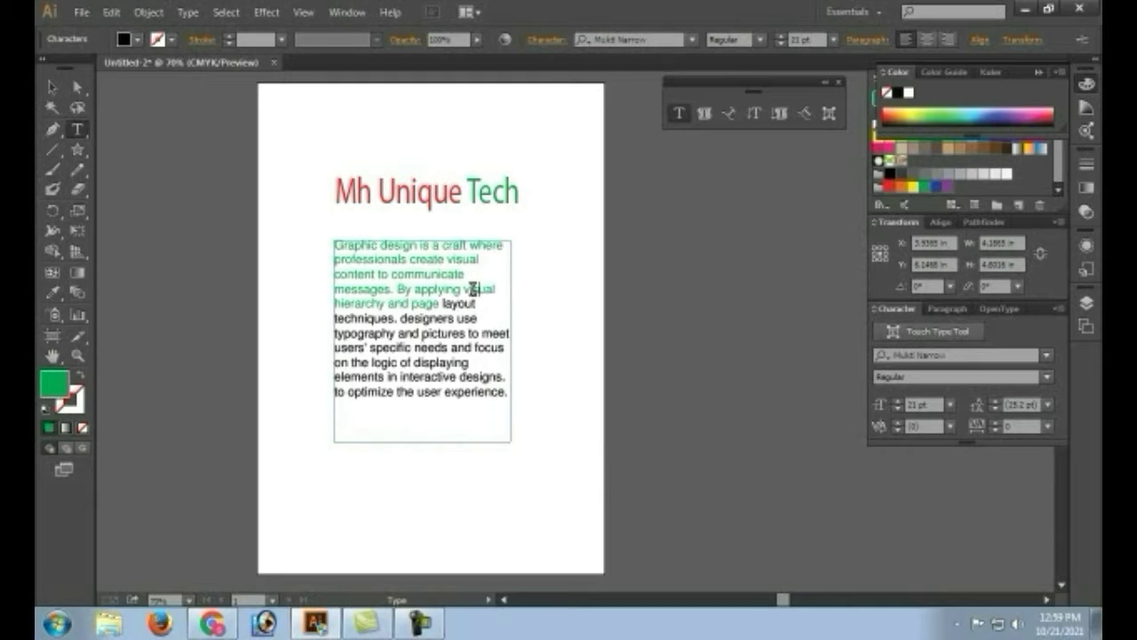
{"action": "triple_click", "coordinate": [474, 289]}
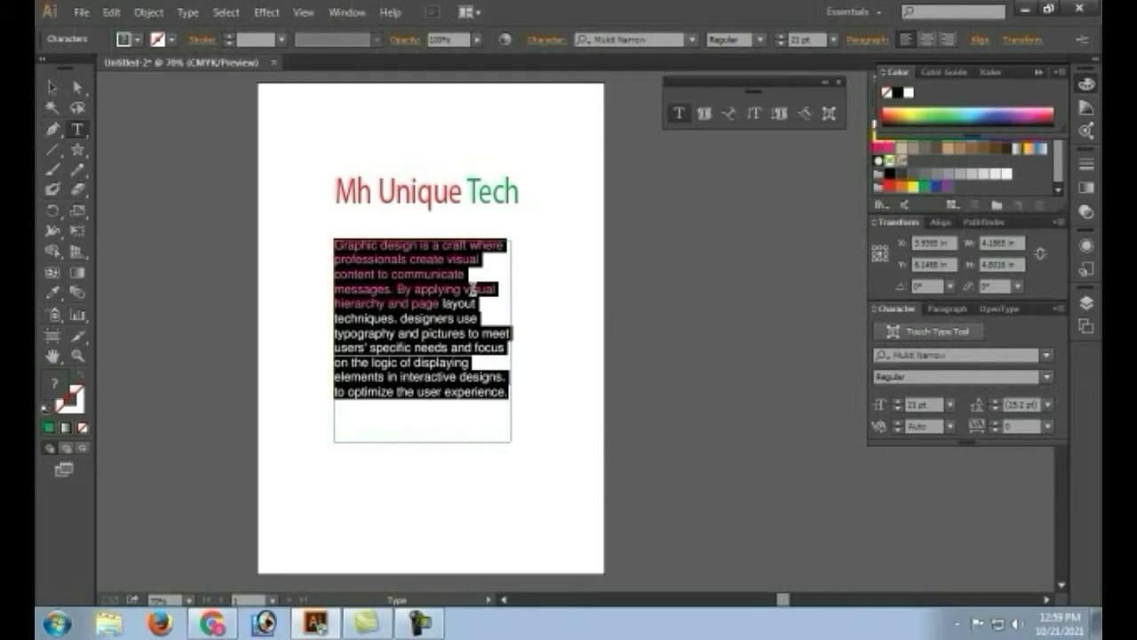
{"action": "left_click", "coordinate": [136, 40]}
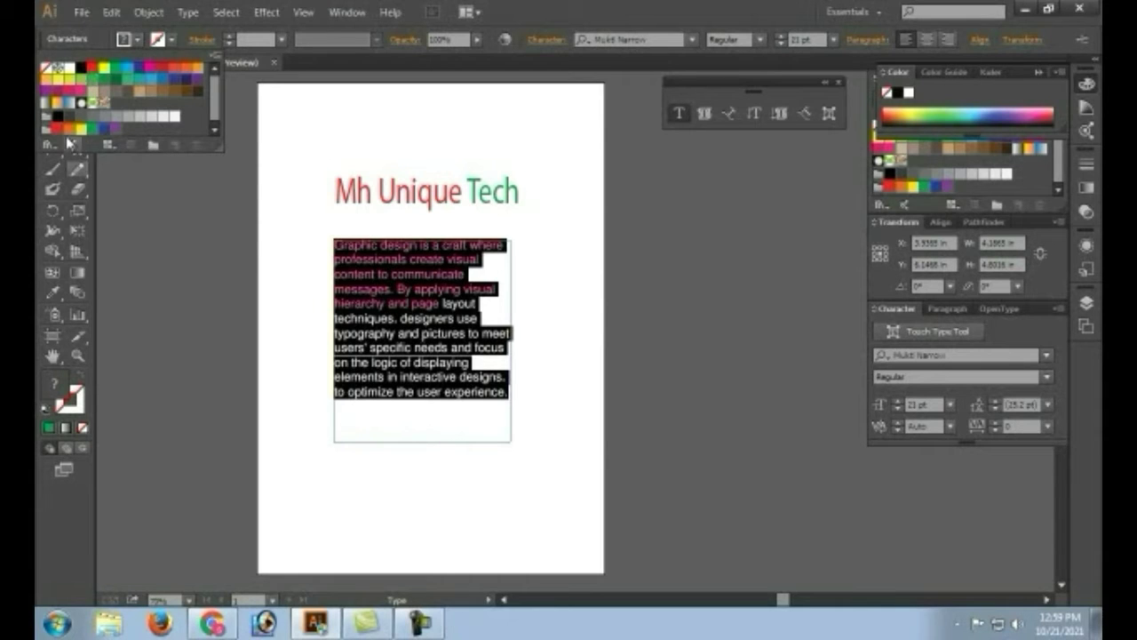
- Colour the Adobe Illustrator definition paragraph dark blue with the Fill swatch
{"action": "left_click", "coordinate": [104, 131]}
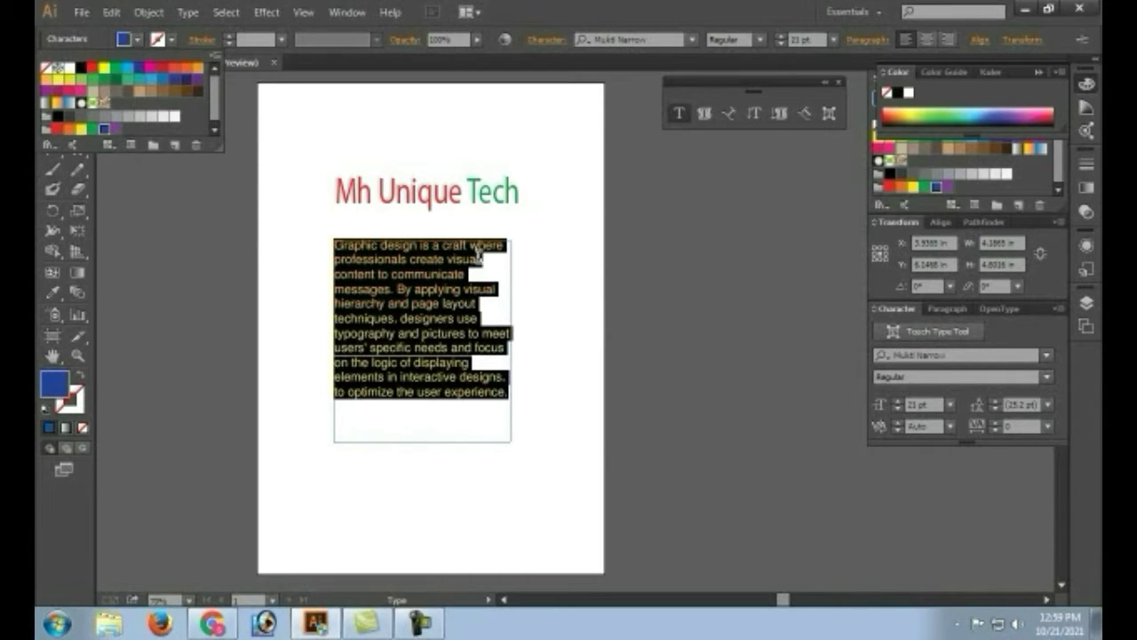
{"action": "left_click", "coordinate": [548, 304]}
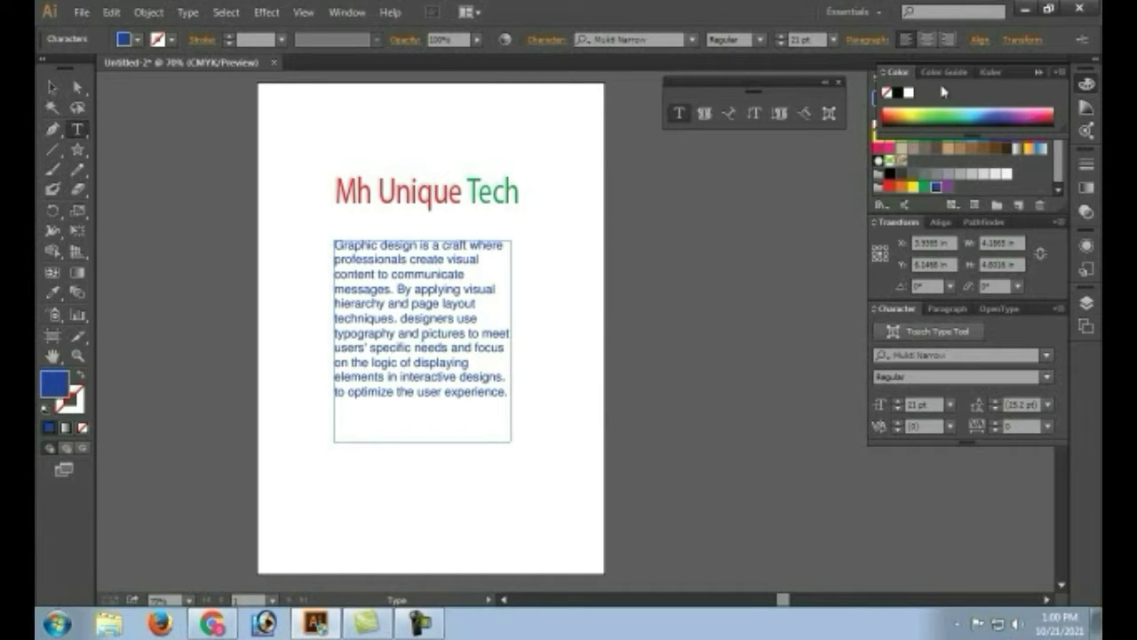
{"action": "left_click", "coordinate": [930, 38]}
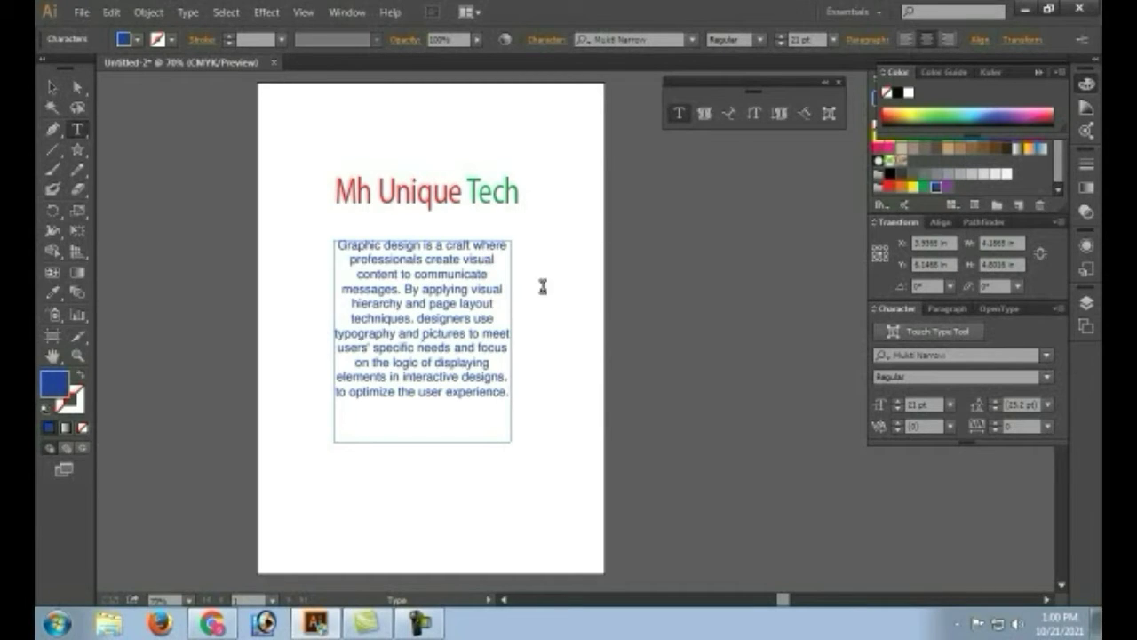
{"action": "left_click", "coordinate": [949, 40]}
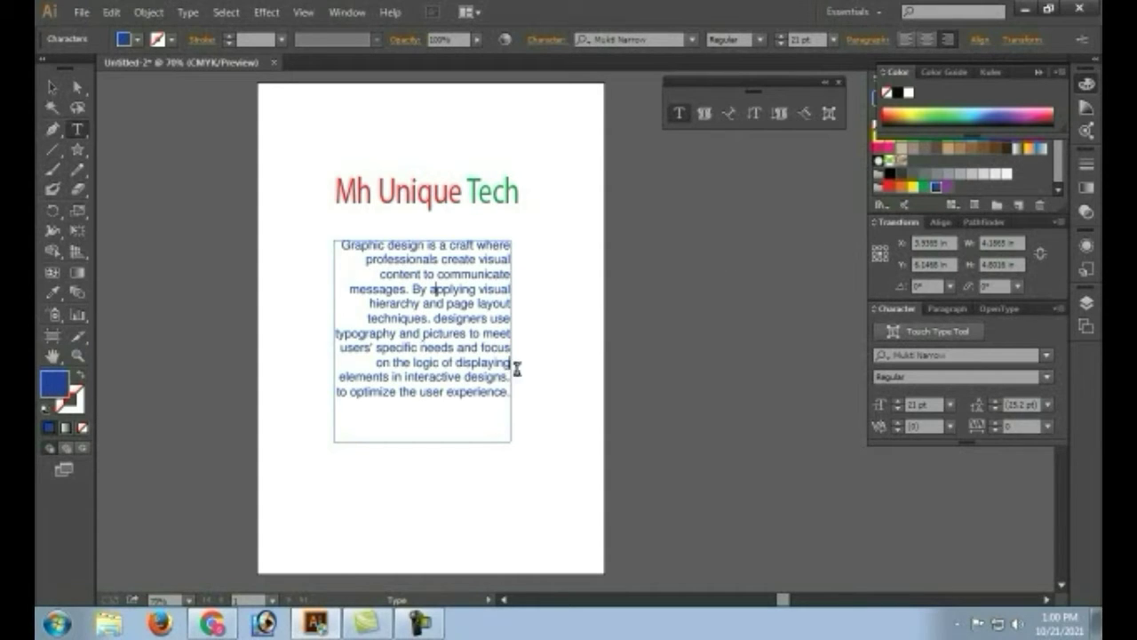
{"action": "left_click", "coordinate": [432, 289]}
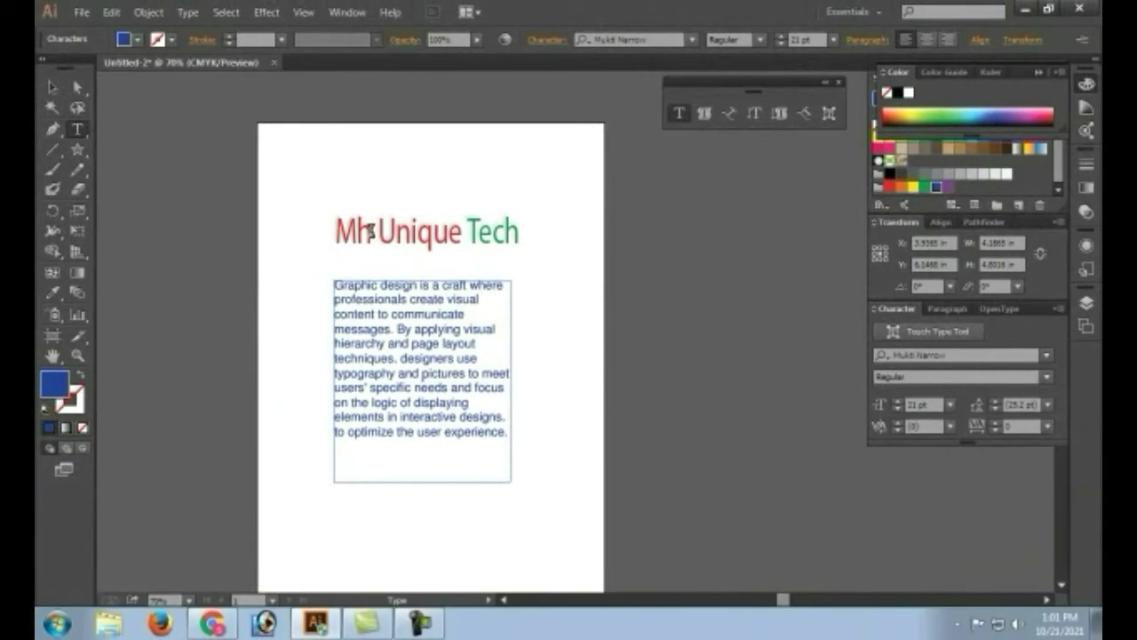
- Remove the blue definition paragraph's text frame and switch to the Area Type Tool
{"action": "mouse_move", "coordinate": [368, 223]}
{"action": "left_mouse_down"}
{"action": "mouse_move", "coordinate": [539, 234]}
{"action": "mouse_move", "coordinate": [313, 223]}
{"action": "left_mouse_up"}
{"action": "left_click", "coordinate": [536, 234]}
{"action": "left_click", "coordinate": [365, 288]}
{"action": "left_click", "coordinate": [77, 129]}
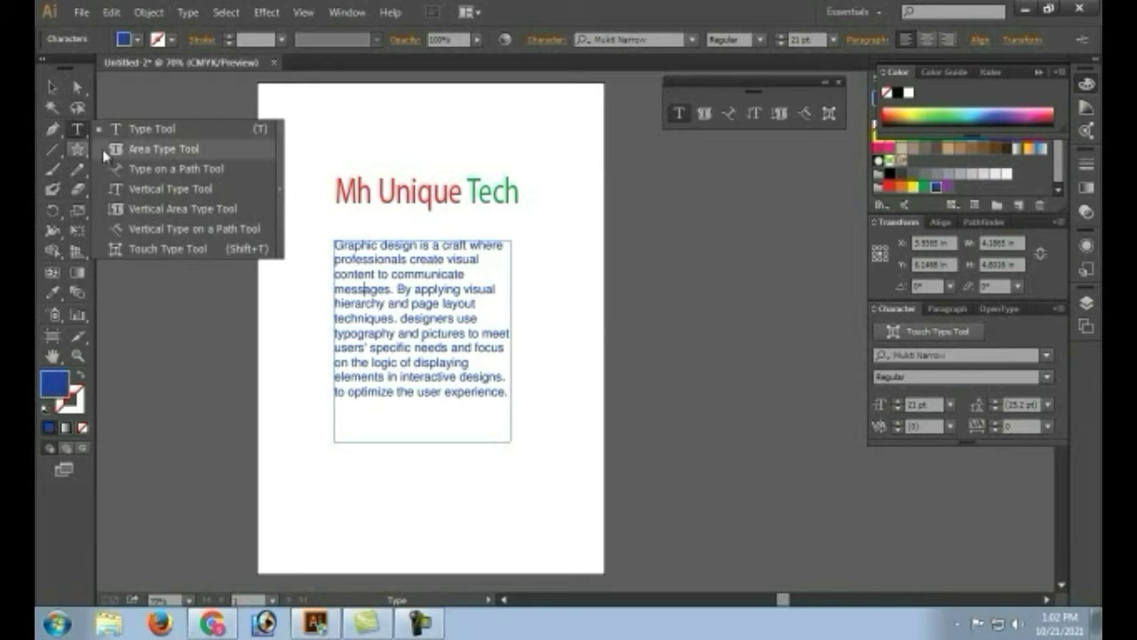
{"action": "left_click", "coordinate": [170, 157]}
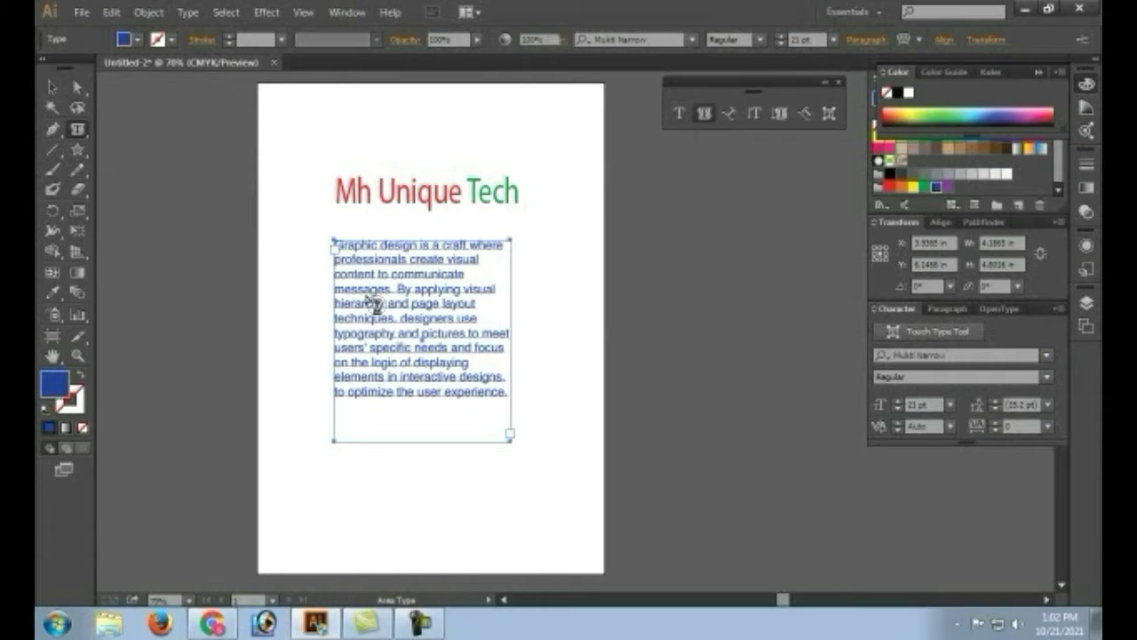
{"action": "key", "text": "ctrl+z"}
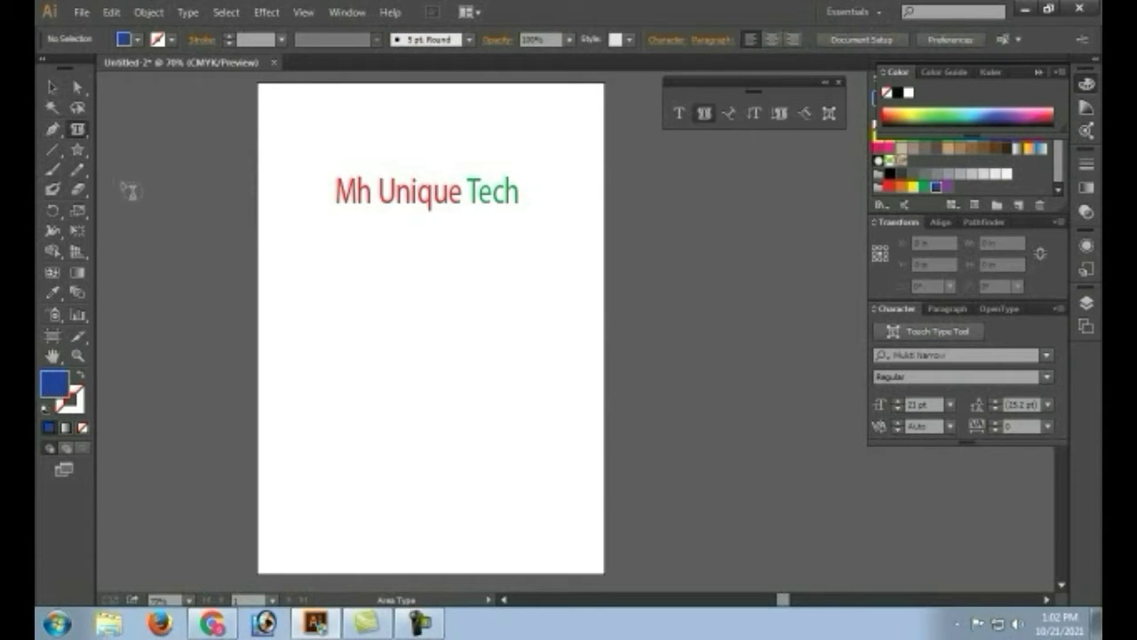
{"action": "left_click_drag", "start_coordinate": [78, 132], "coordinate": [122, 151]}
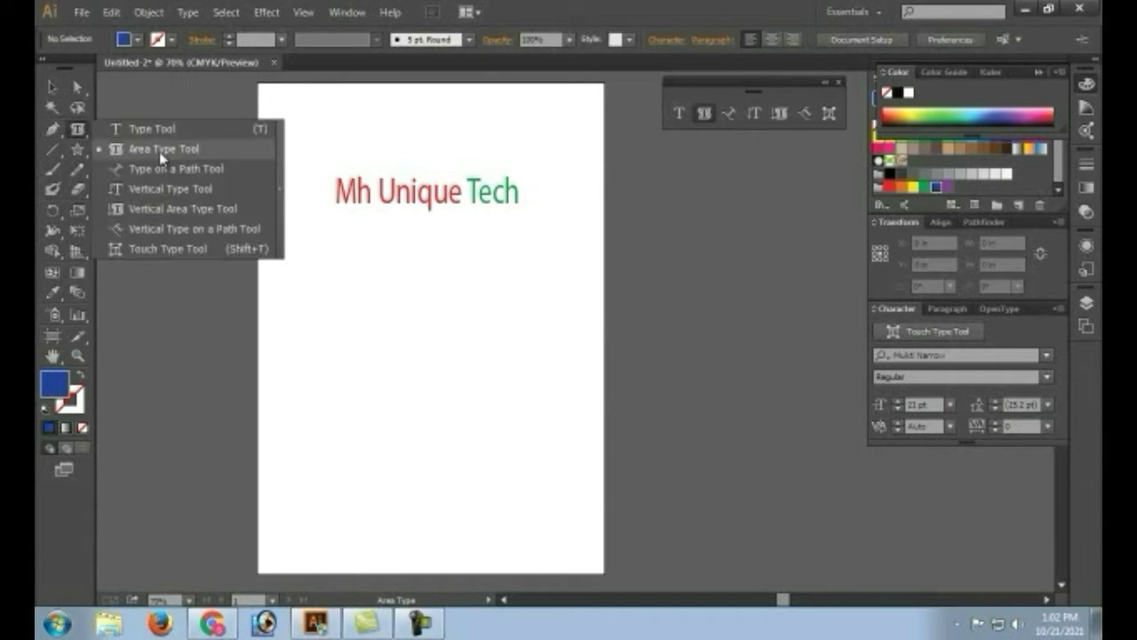
{"action": "left_click", "coordinate": [196, 157]}
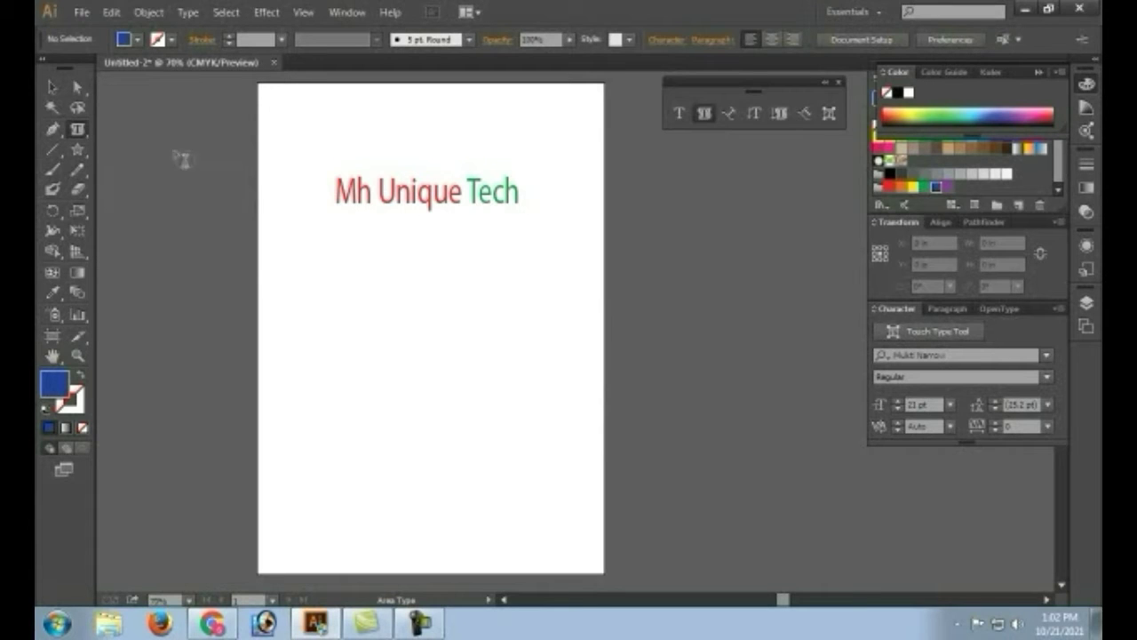
- Draw a blue hexagon, a blue ellipse and a blue rounded rectangle below the heading
{"action": "left_click", "coordinate": [79, 150]}
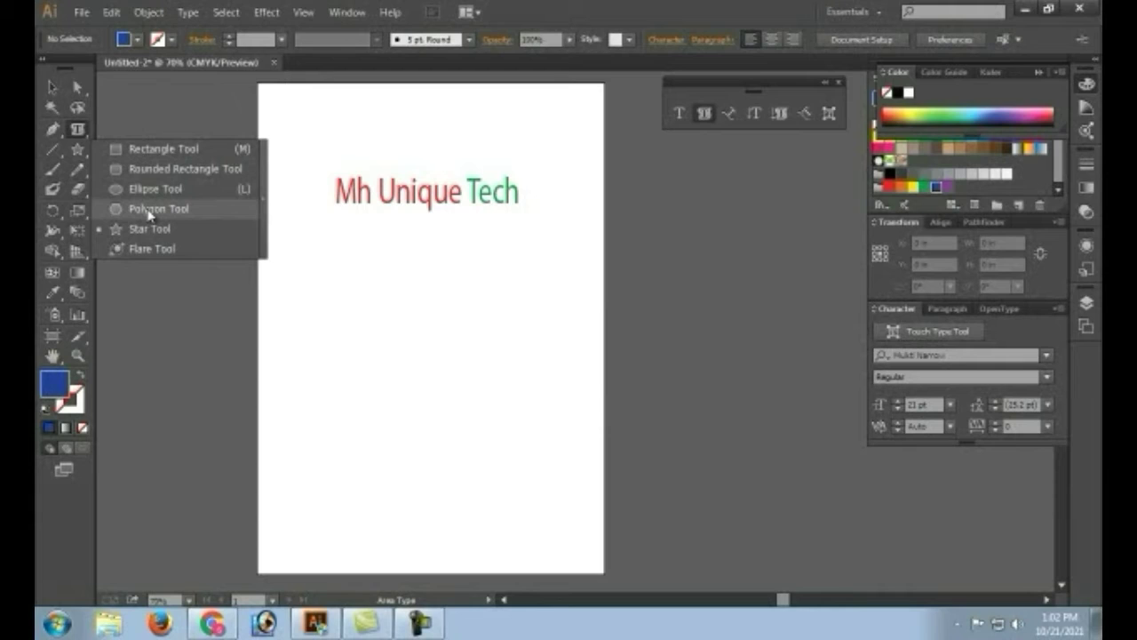
{"action": "left_click", "coordinate": [150, 209]}
{"action": "left_click_drag", "start_coordinate": [307, 279], "coordinate": [336, 314]}
{"action": "left_click", "coordinate": [77, 149]}
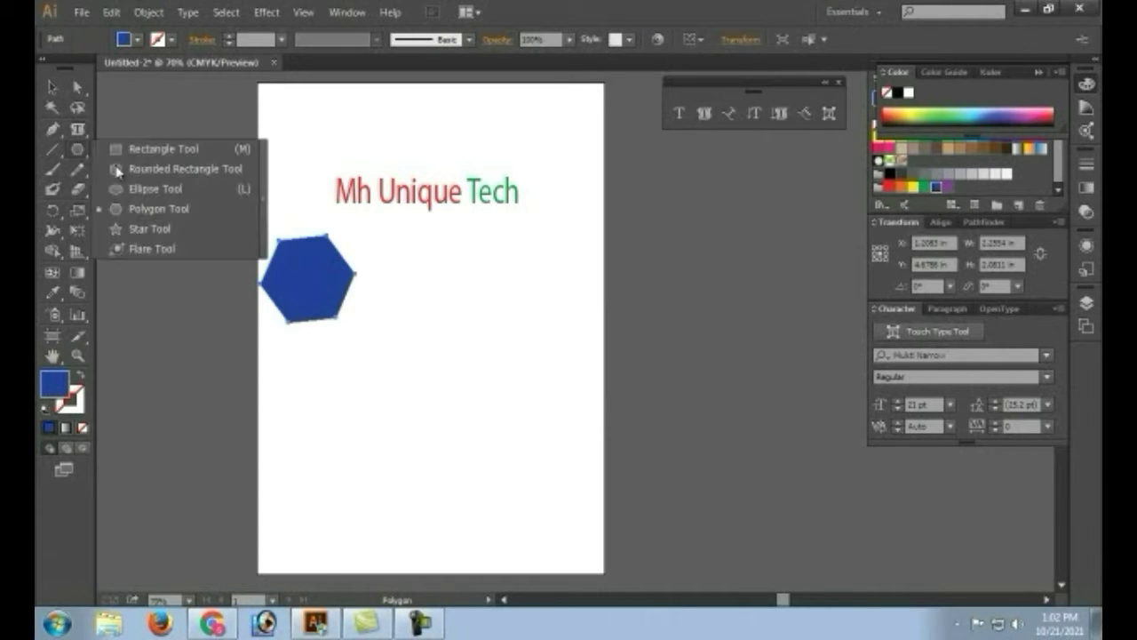
{"action": "left_click", "coordinate": [155, 189]}
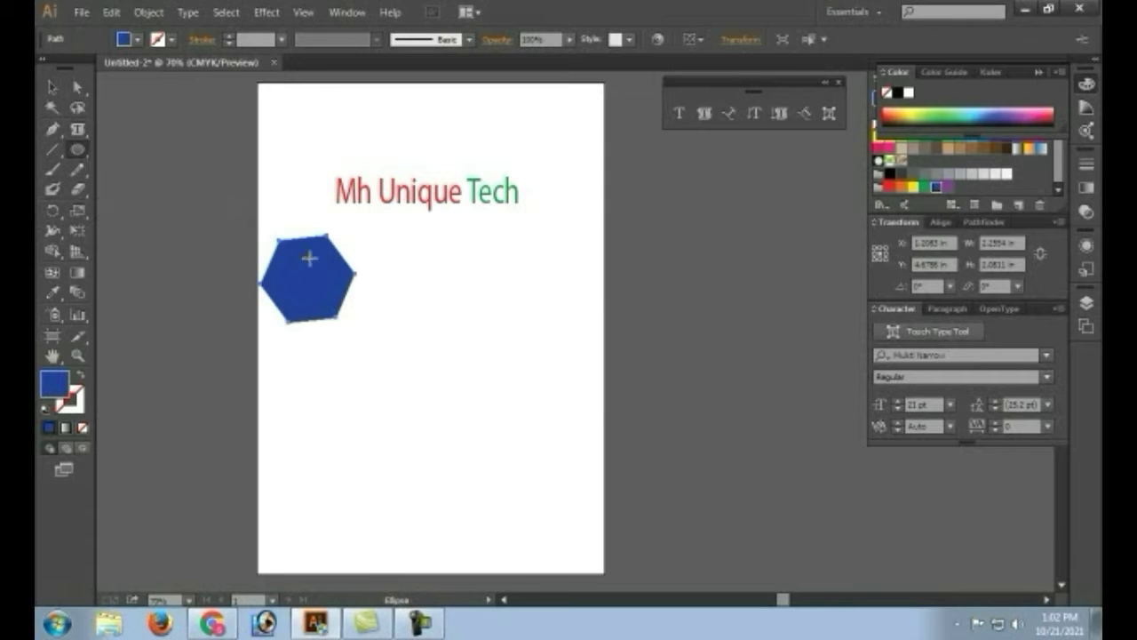
{"action": "mouse_move", "coordinate": [449, 318]}
{"action": "left_mouse_down"}
{"action": "mouse_move", "coordinate": [532, 397]}
{"action": "mouse_move", "coordinate": [553, 444]}
{"action": "left_mouse_up"}
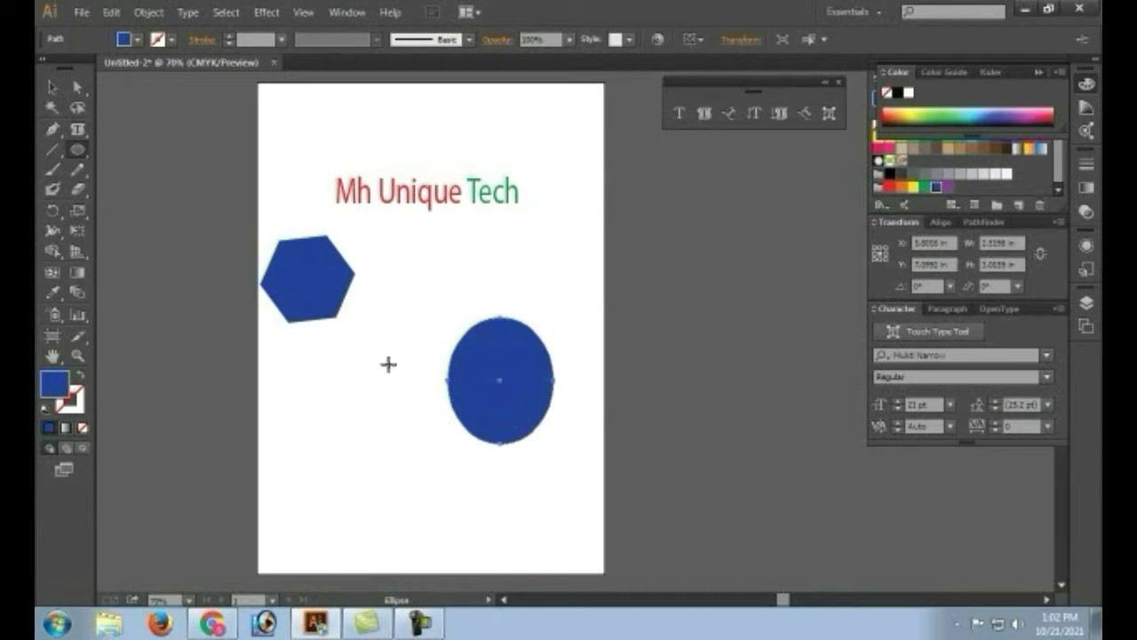
{"action": "left_click", "coordinate": [78, 149]}
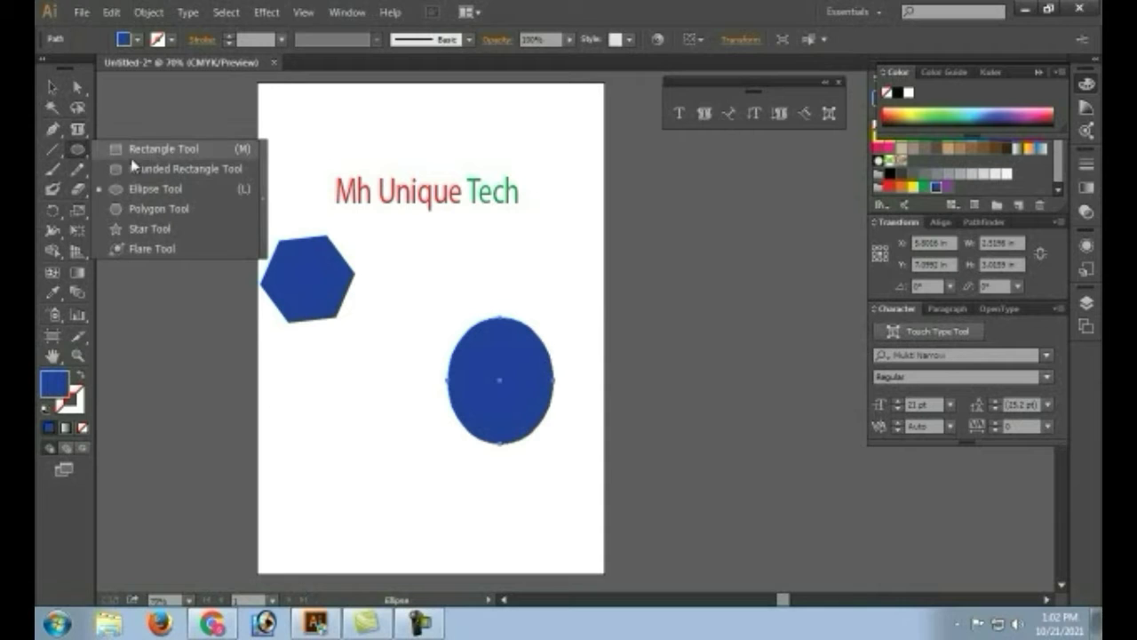
{"action": "left_click", "coordinate": [178, 169]}
{"action": "left_click_drag", "start_coordinate": [324, 402], "coordinate": [420, 537]}
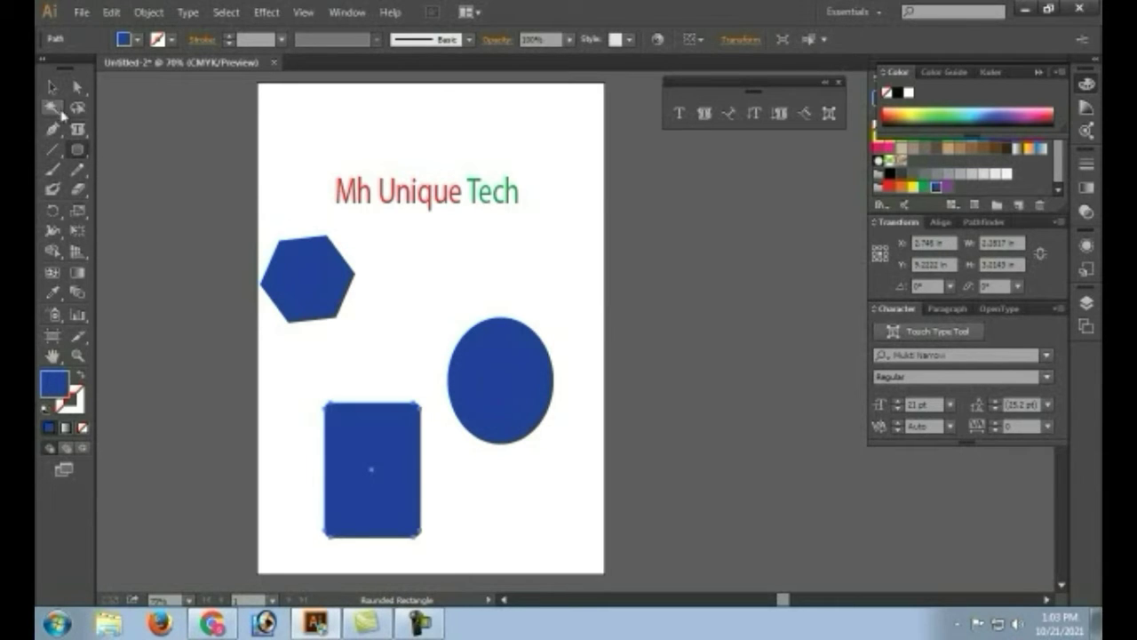
- Select the hexagon with the Selection tool
{"action": "left_click", "coordinate": [52, 87]}
{"action": "left_click", "coordinate": [476, 366]}
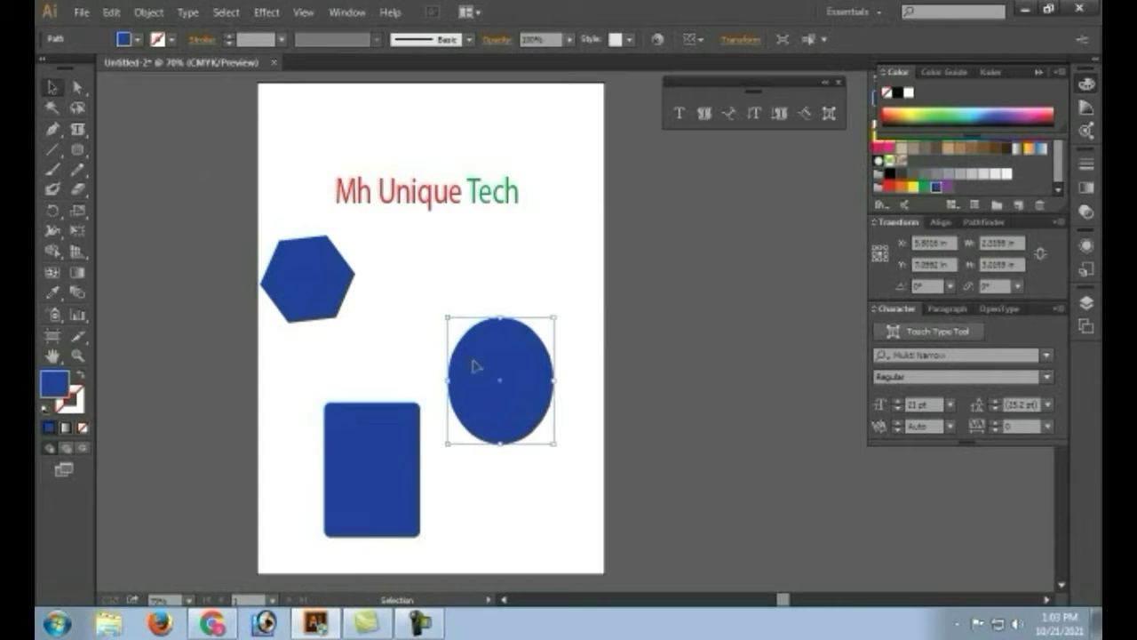
{"action": "left_click", "coordinate": [299, 261]}
- Turn the hexagon into an area-type container holding the Graphic design paragraph
{"action": "left_click", "coordinate": [78, 129]}
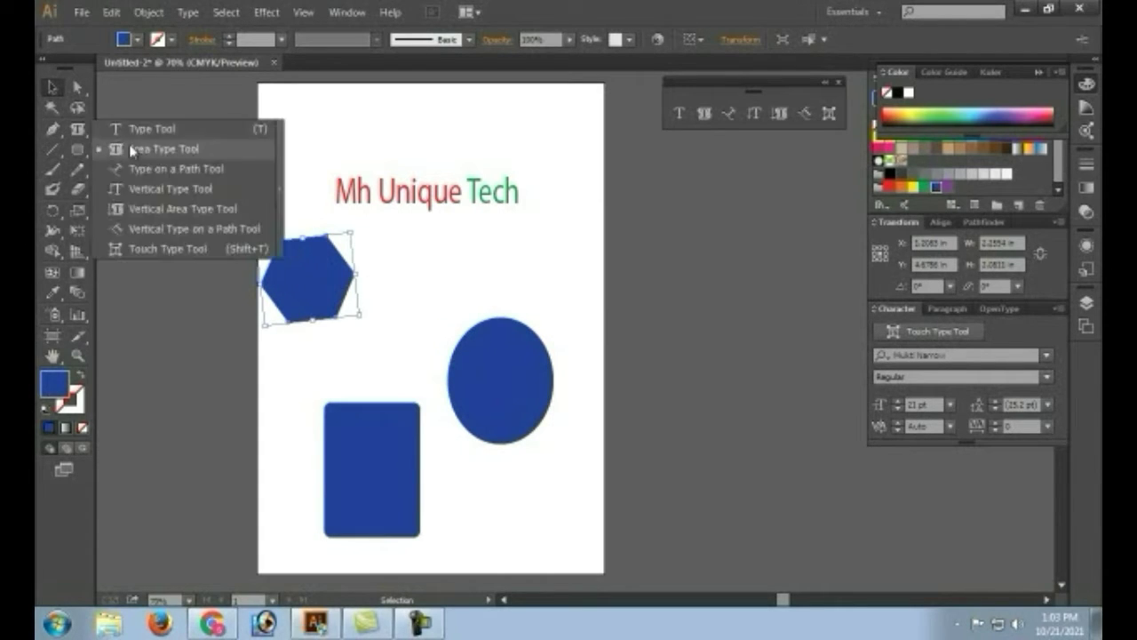
{"action": "left_click", "coordinate": [133, 147]}
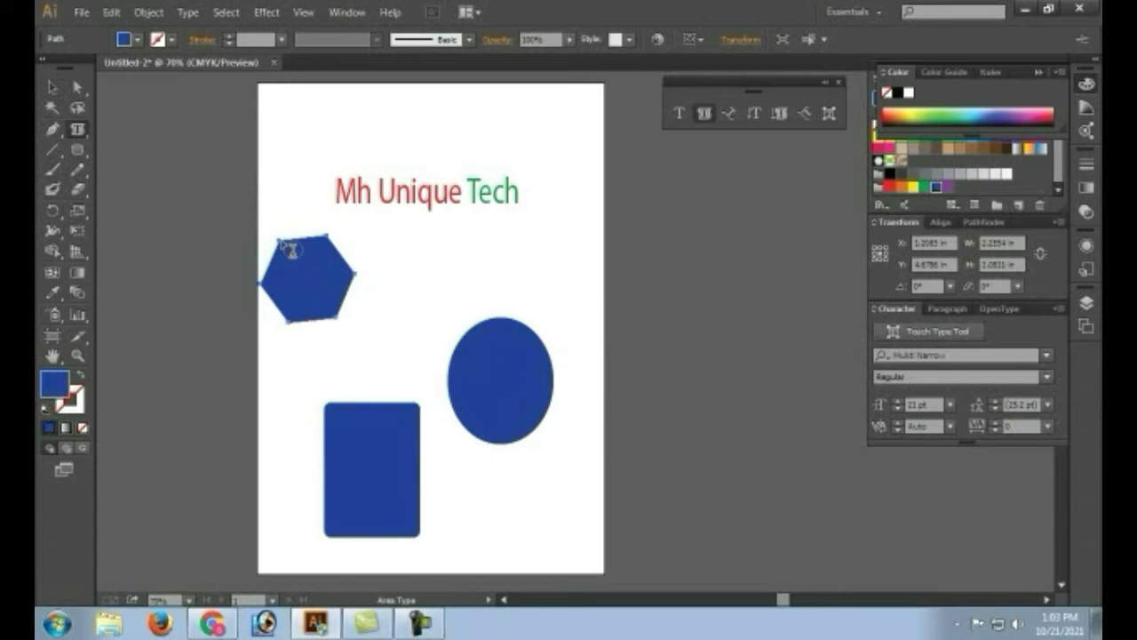
{"action": "left_click", "coordinate": [292, 249]}
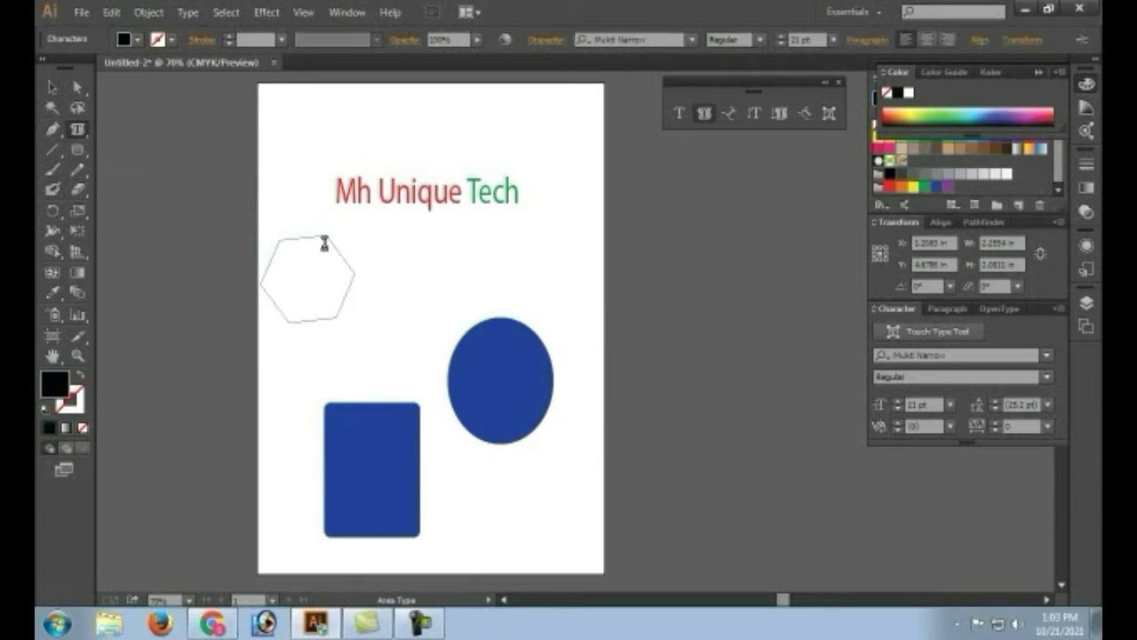
{"action": "key", "text": "Escape"}
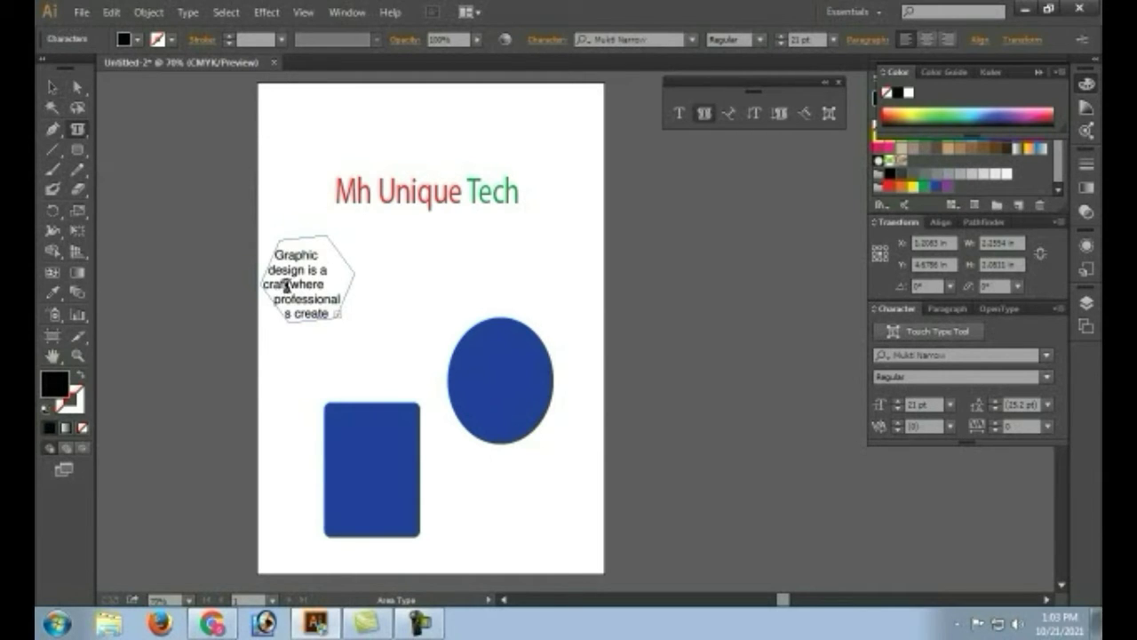
- Set the hexagon text to 24 pt
{"action": "triple_click", "coordinate": [281, 292]}
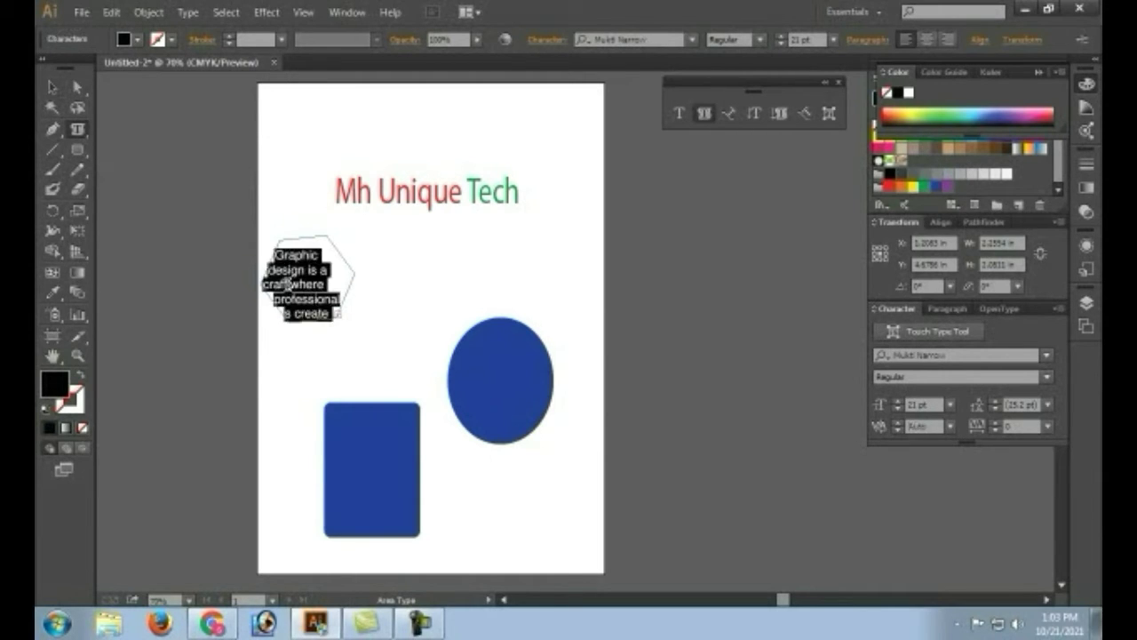
{"action": "left_click", "coordinate": [835, 40]}
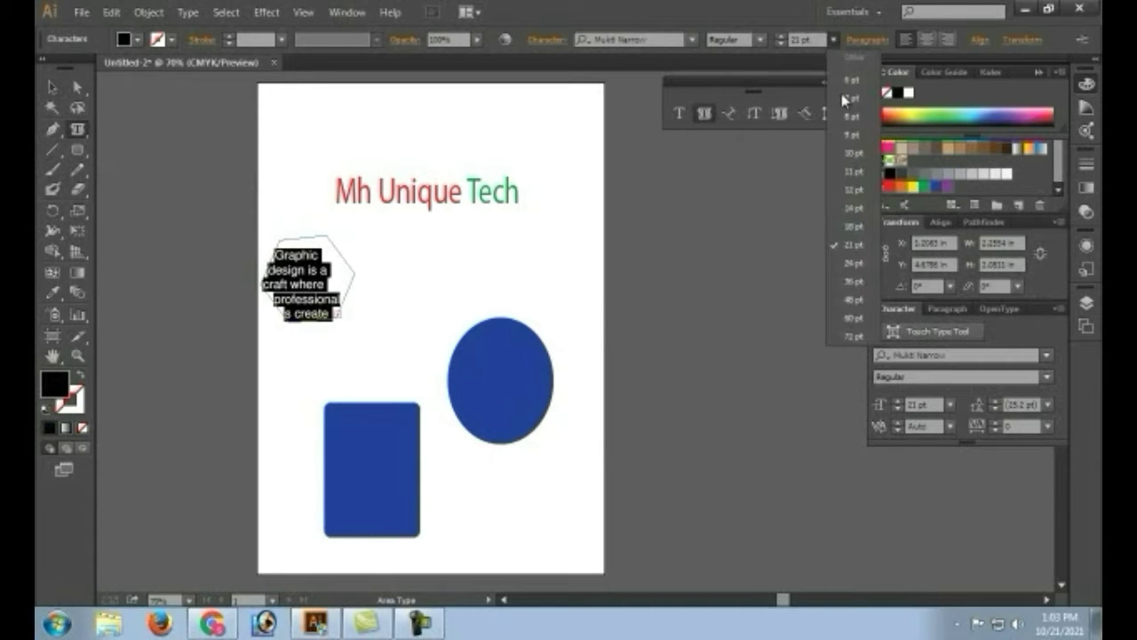
{"action": "left_click", "coordinate": [856, 266]}
{"action": "left_click", "coordinate": [329, 257]}
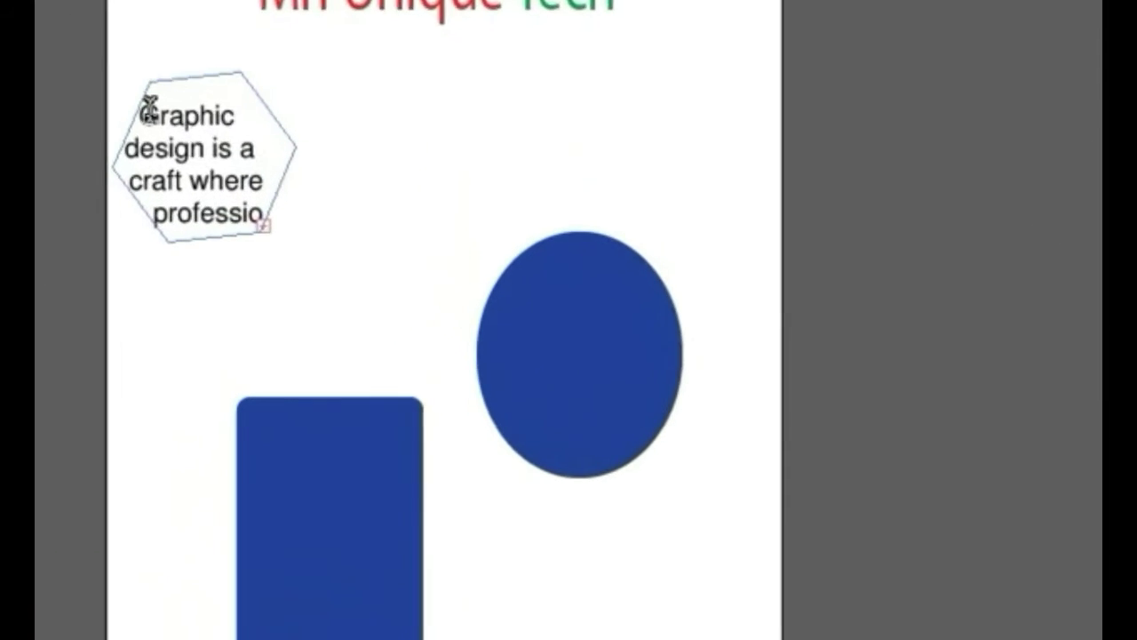
- Select all the hexagon text and left-align it
{"action": "left_click_drag", "start_coordinate": [151, 107], "coordinate": [352, 208]}
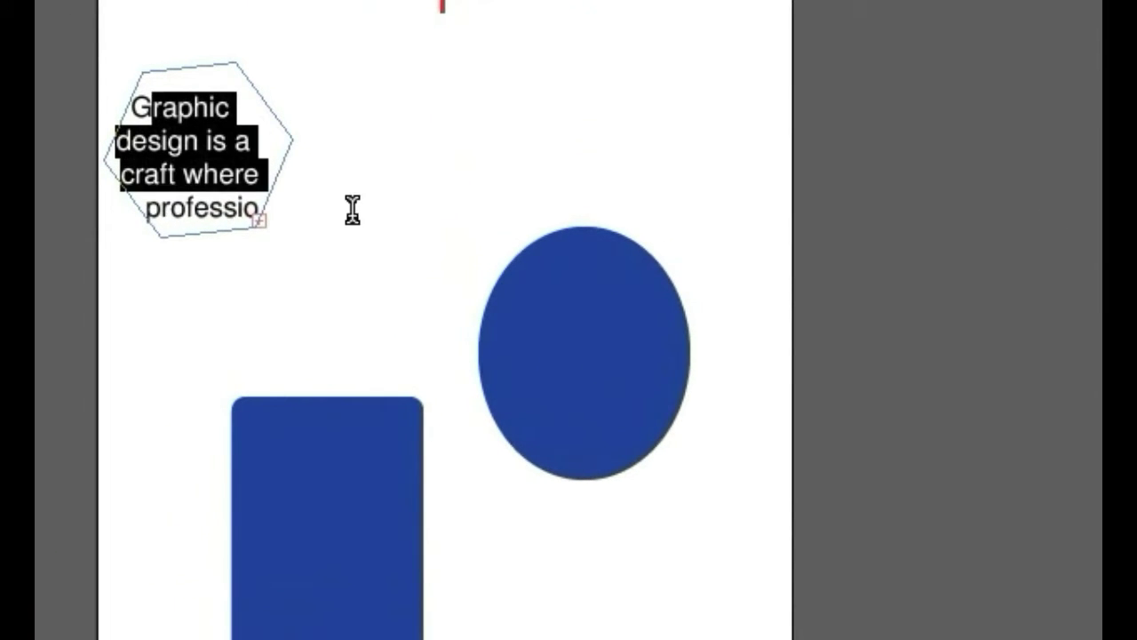
{"action": "left_click", "coordinate": [182, 141]}
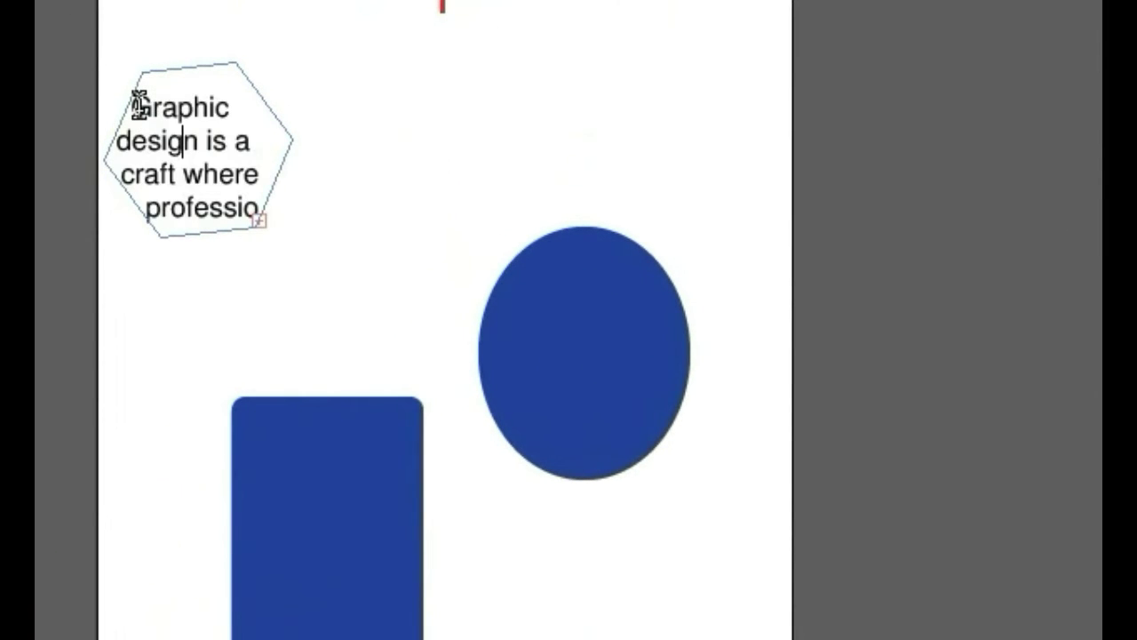
{"action": "left_click_drag", "start_coordinate": [133, 105], "coordinate": [308, 249]}
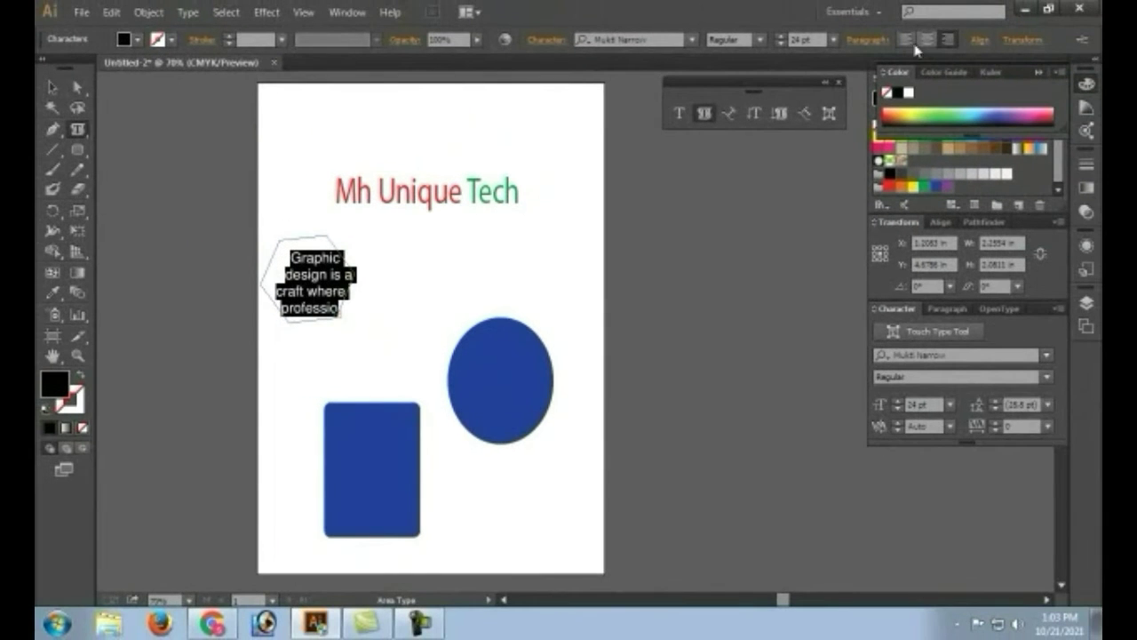
{"action": "left_click", "coordinate": [907, 40]}
{"action": "left_click", "coordinate": [355, 279]}
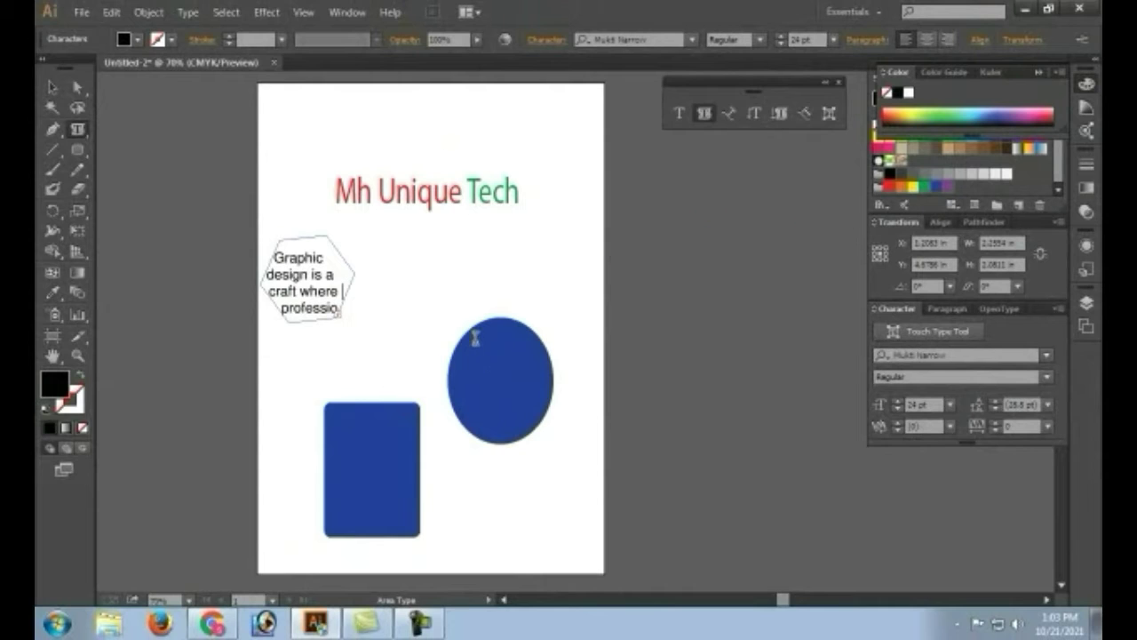
{"action": "key", "text": "shift+Home"}
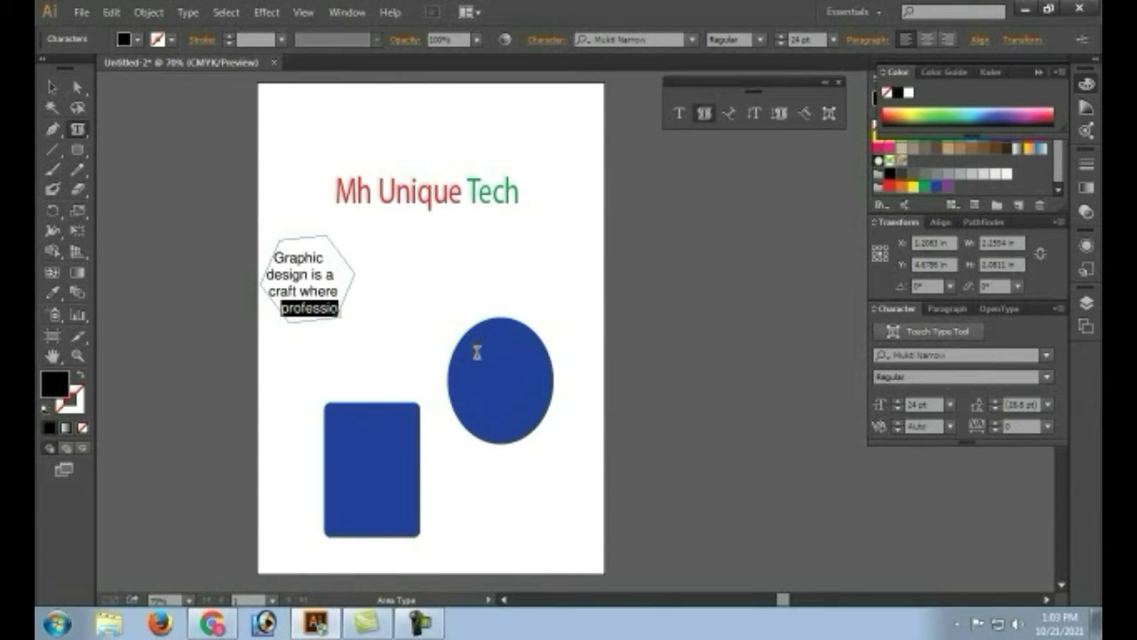
- Paste the Graphic design paragraph into the blue circle as area text
{"action": "left_click", "coordinate": [52, 87]}
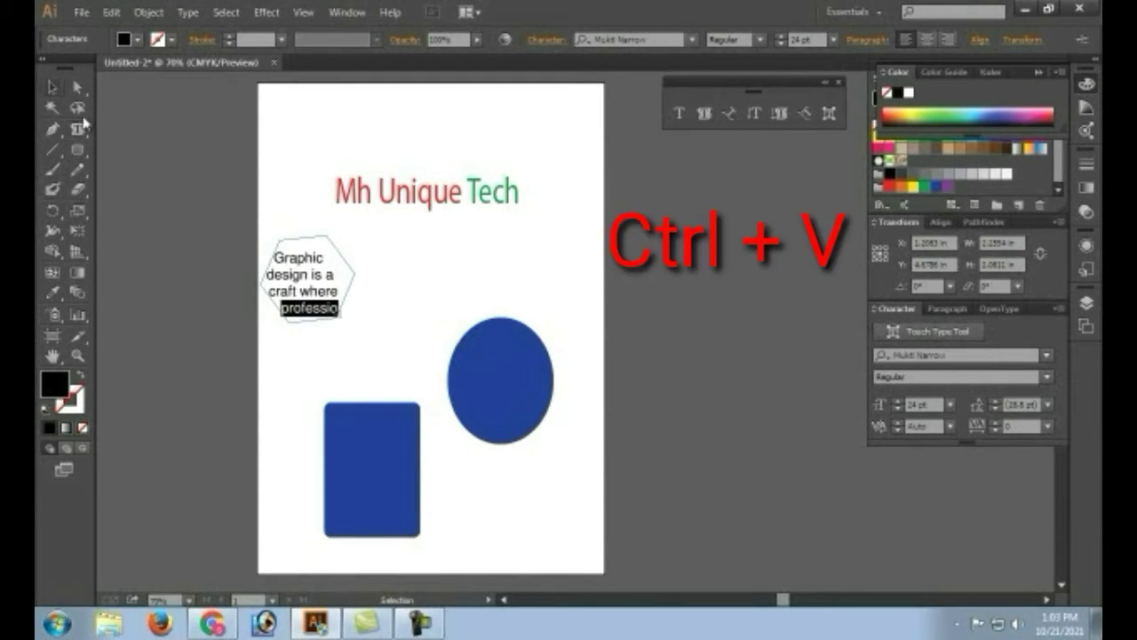
{"action": "left_click", "coordinate": [498, 393]}
{"action": "key", "text": "ctrl+v"}
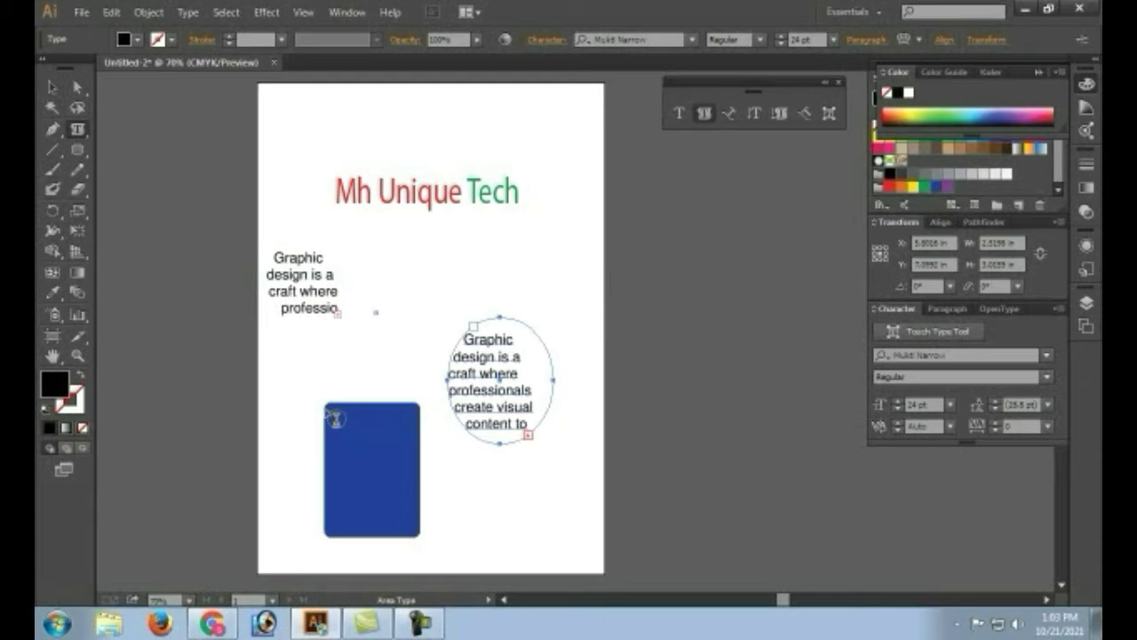
- Paste the paragraph into the rectangle, then try justified and left alignment
{"action": "left_click", "coordinate": [336, 407]}
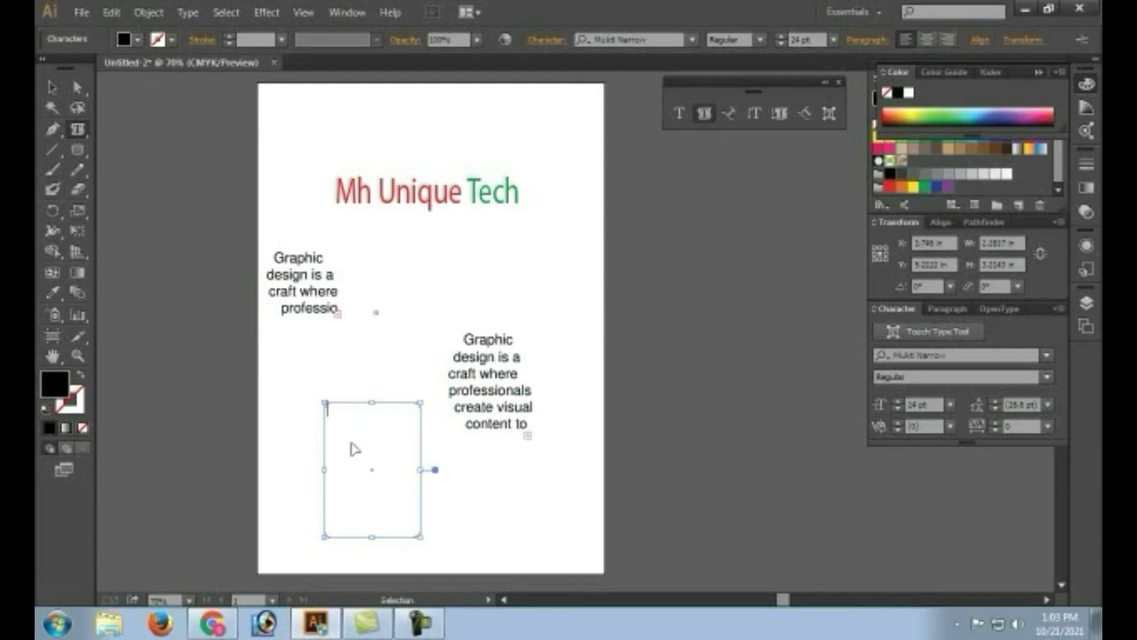
{"action": "key", "text": "ctrl+v"}
{"action": "key", "text": "ctrl+a"}
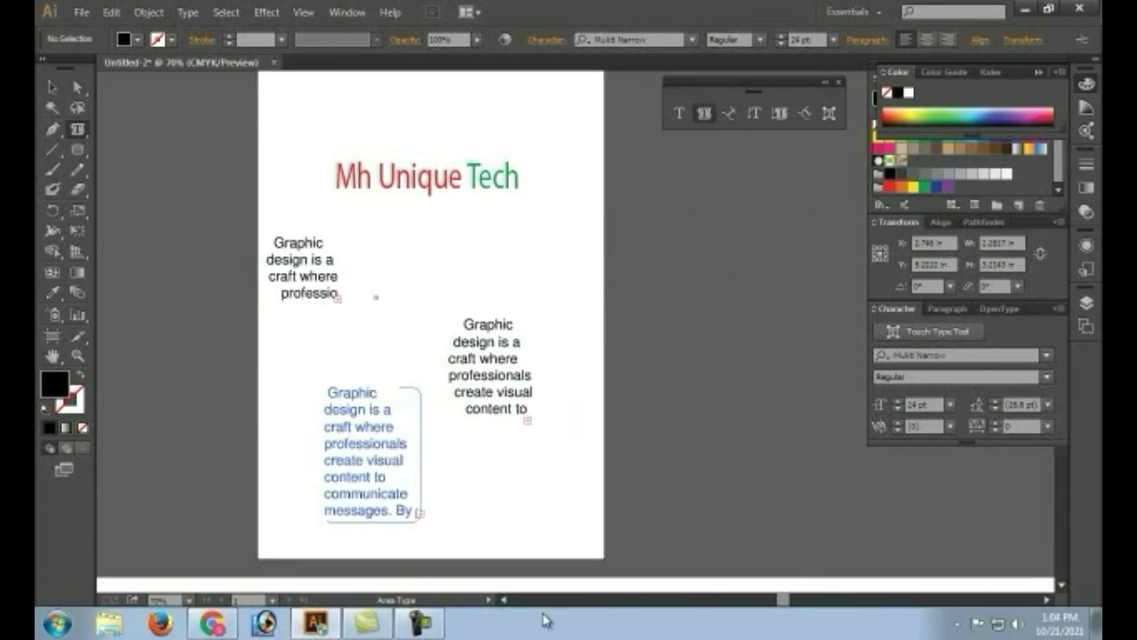
{"action": "scroll", "coordinate": [470, 565], "scroll_direction": "down", "scroll_amount": 1}
{"action": "key", "text": "ctrl"}
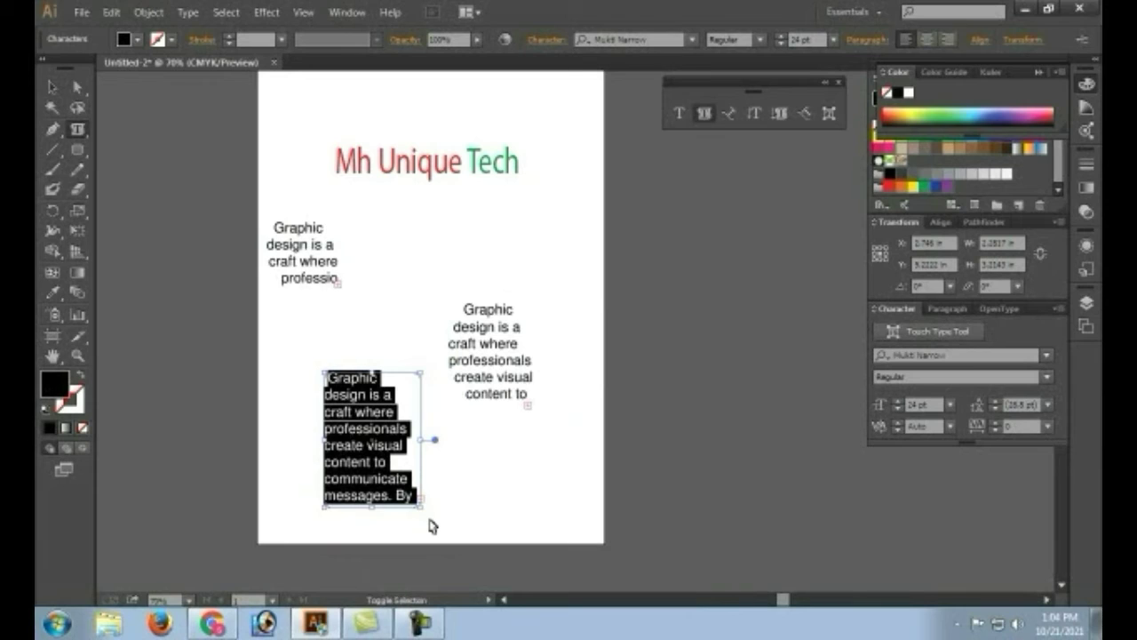
{"action": "key", "text": "ctrl+shift+f"}
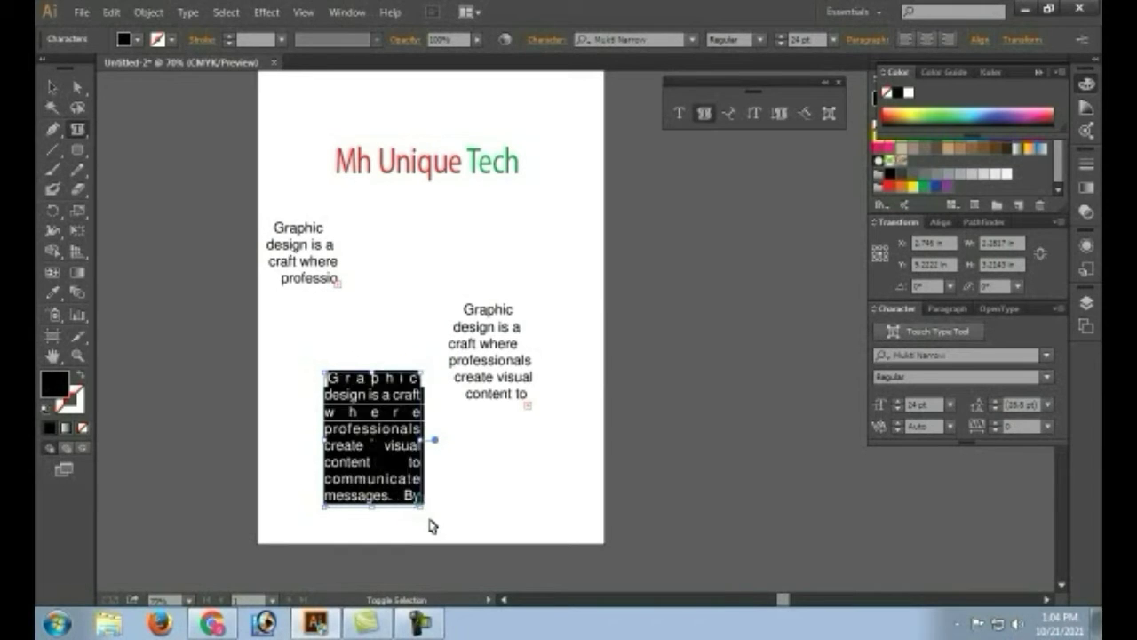
{"action": "key", "text": "ctrl"}
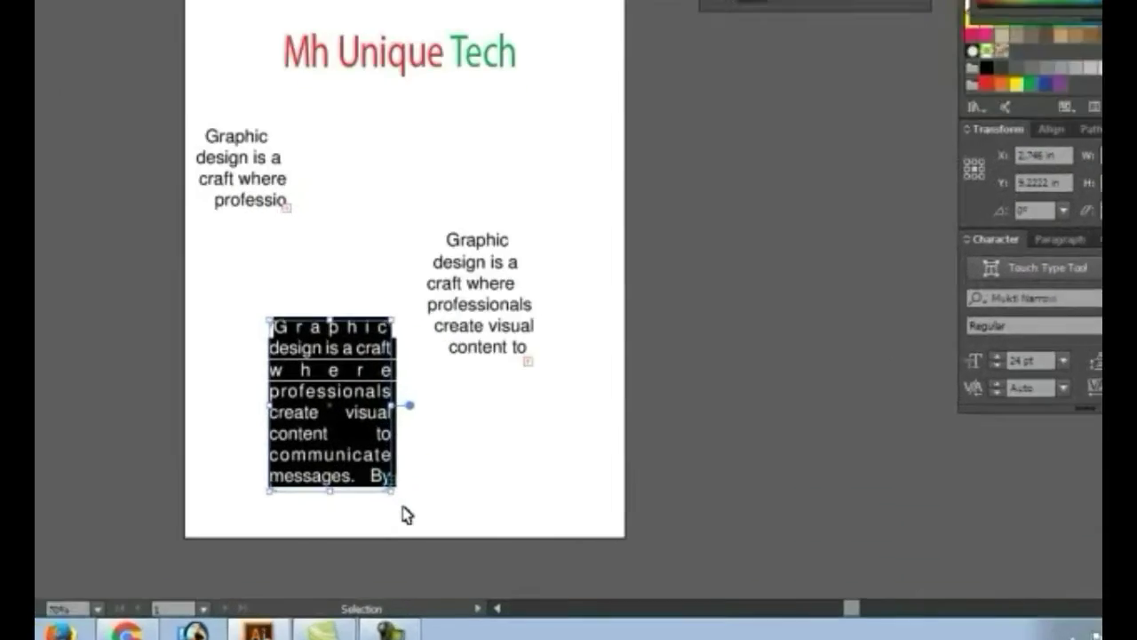
{"action": "key", "text": "ctrl+shift+l"}
- Centre the rectangle's paragraph text
{"action": "left_click", "coordinate": [377, 333]}
{"action": "left_click", "coordinate": [250, 343]}
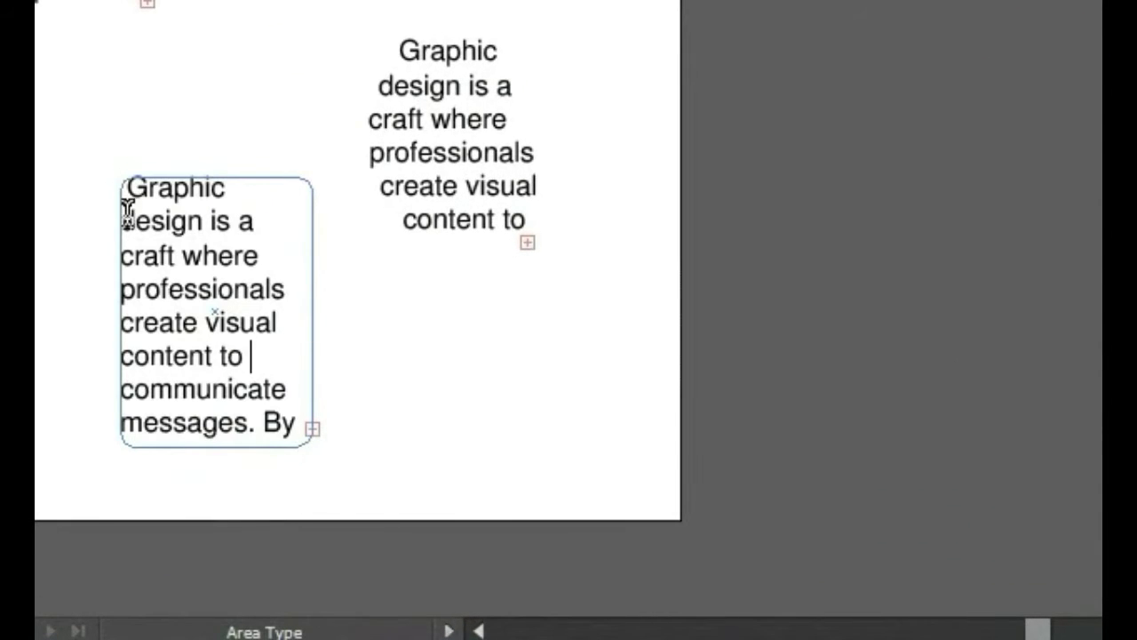
{"action": "left_click", "coordinate": [128, 189], "text": "shift"}
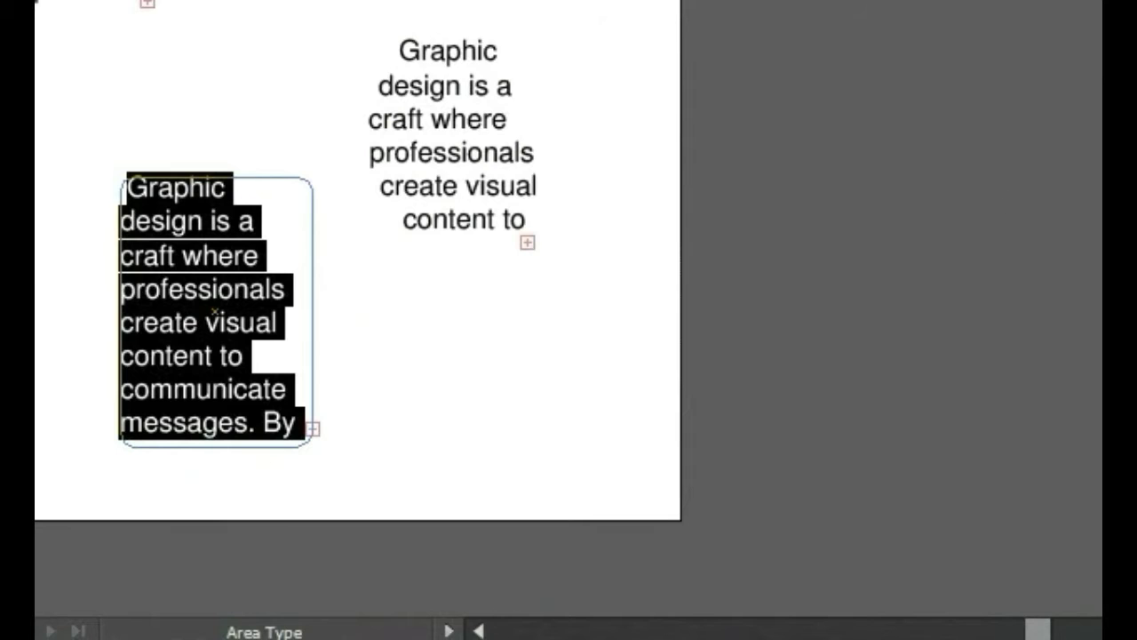
{"action": "key", "text": "ctrl+shift+c"}
{"action": "left_click", "coordinate": [282, 355]}
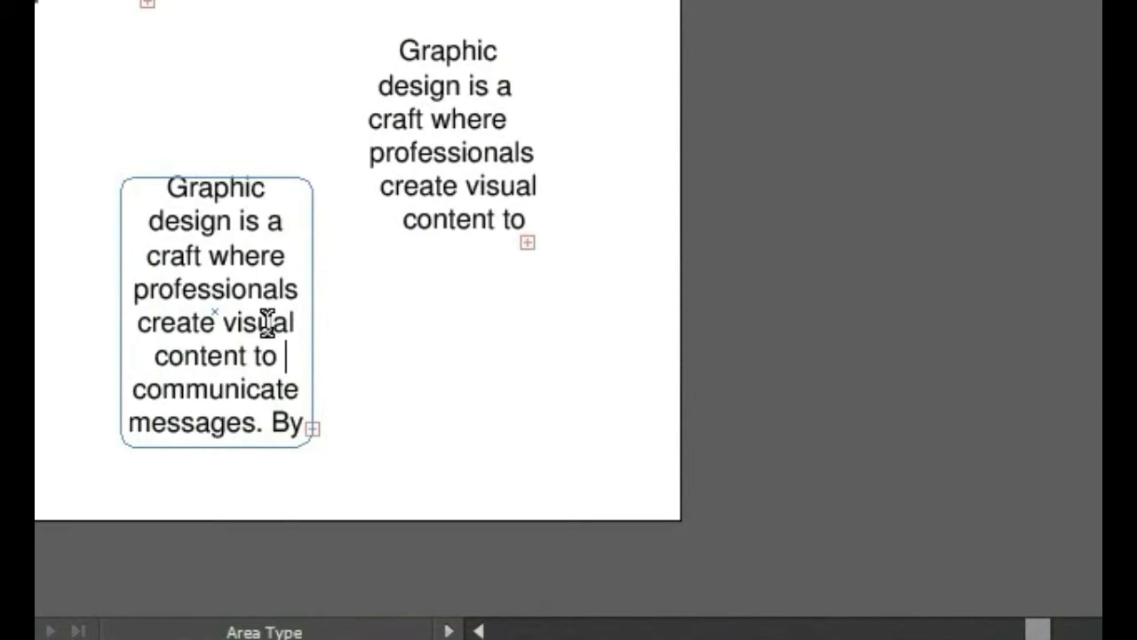
- Trim the trailing 's' from 'professionals' and delete the lower-left rectangle text box
{"action": "left_click", "coordinate": [482, 157]}
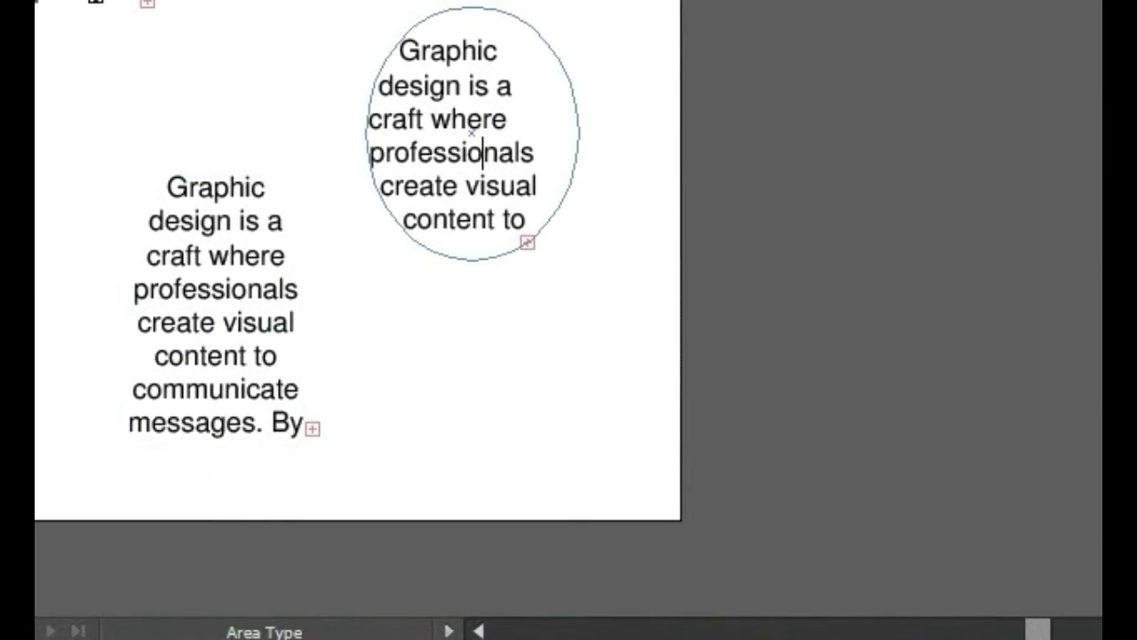
{"action": "left_click", "coordinate": [59, 4]}
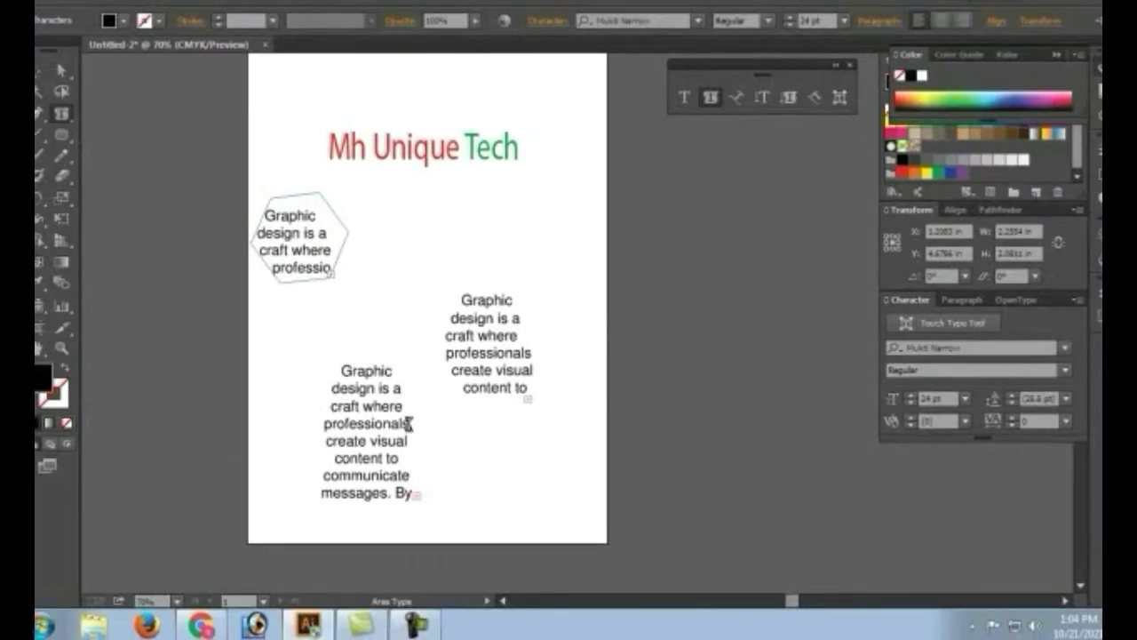
{"action": "left_click", "coordinate": [411, 429]}
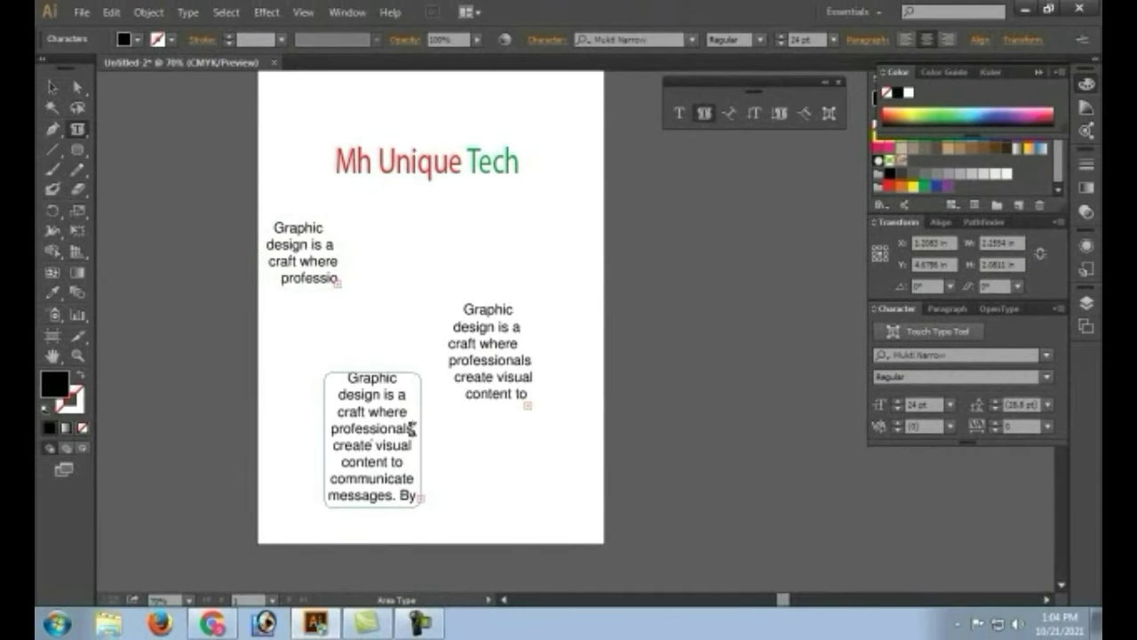
{"action": "key", "text": "BackSpace"}
{"action": "left_click", "coordinate": [53, 86]}
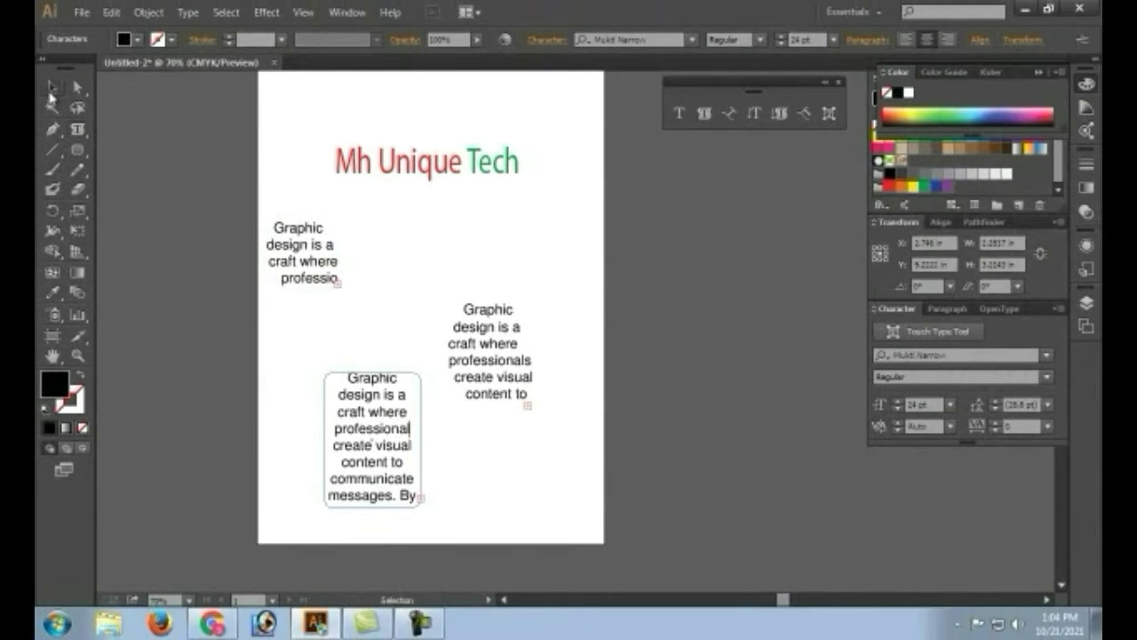
{"action": "key", "text": "Delete"}
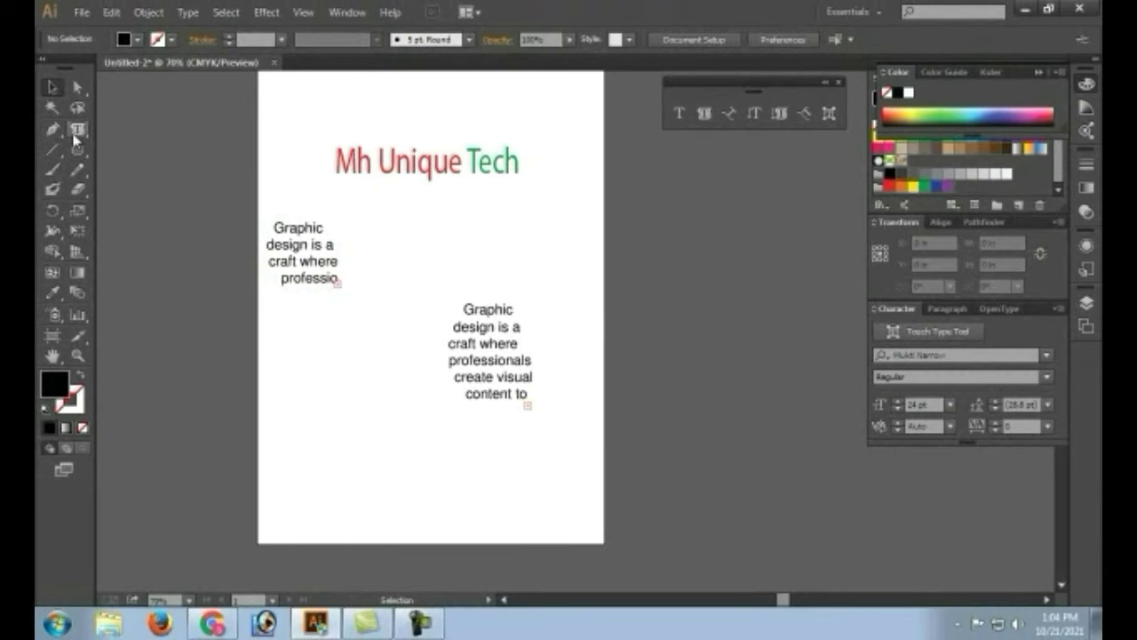
- Draw a closed, curved heart-like path with the Pen tool
{"action": "left_click", "coordinate": [53, 129]}
{"action": "left_click", "coordinate": [292, 429]}
{"action": "left_click_drag", "start_coordinate": [711, 175], "coordinate": [875, 212]}
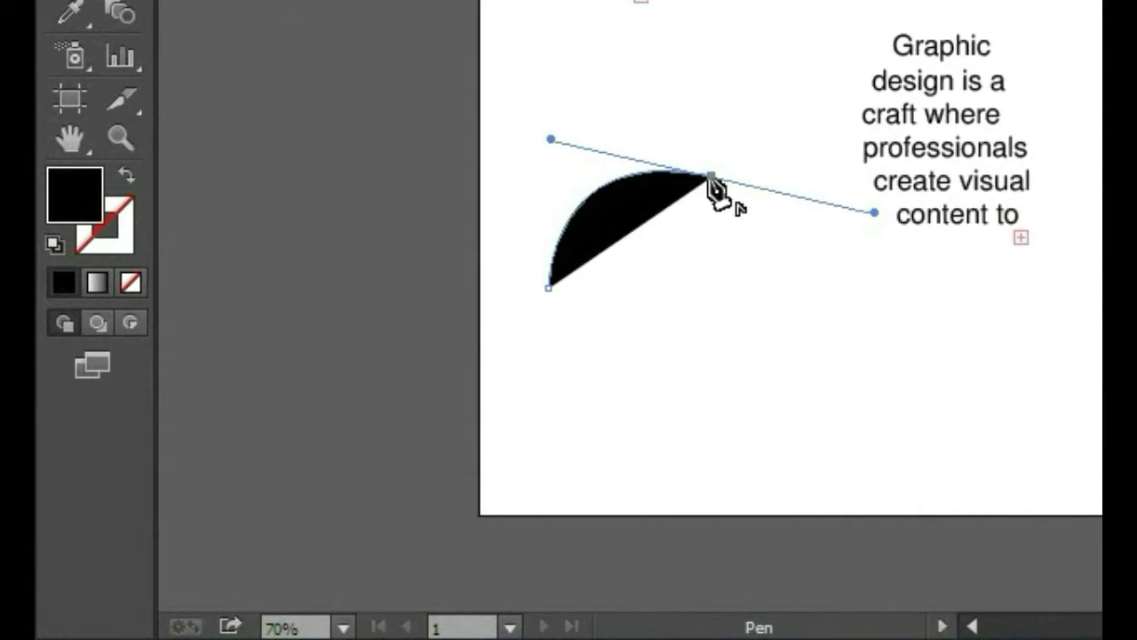
{"action": "left_click", "coordinate": [711, 175]}
{"action": "left_click_drag", "start_coordinate": [799, 104], "coordinate": [873, 127]}
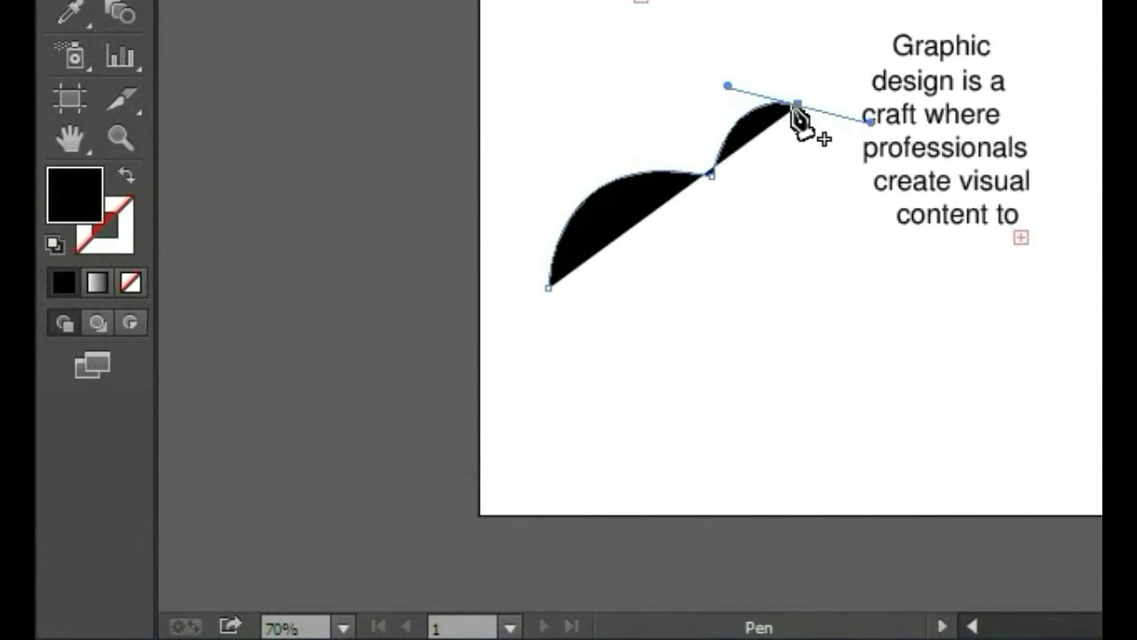
{"action": "left_click", "coordinate": [799, 104]}
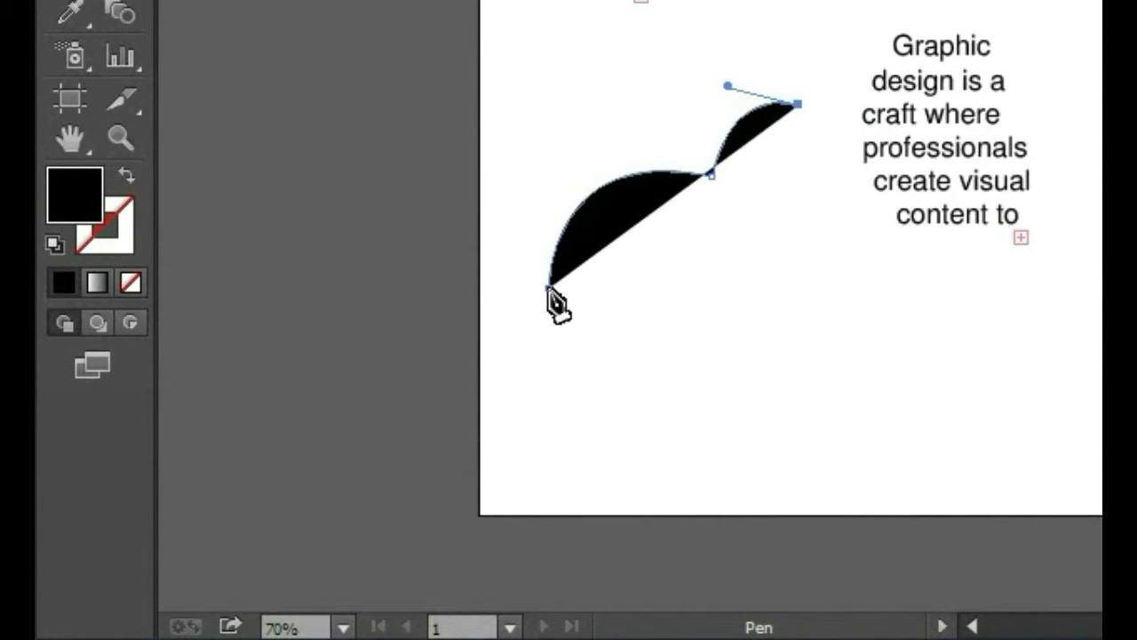
{"action": "left_click_drag", "start_coordinate": [548, 287], "coordinate": [129, 200]}
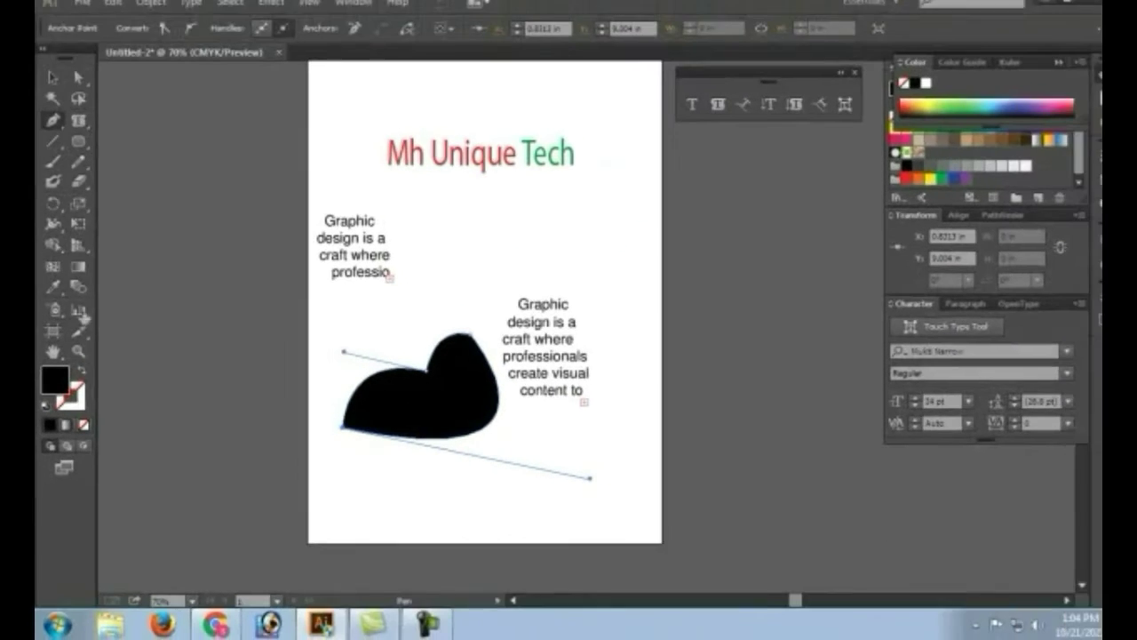
{"action": "left_click", "coordinate": [144, 194]}
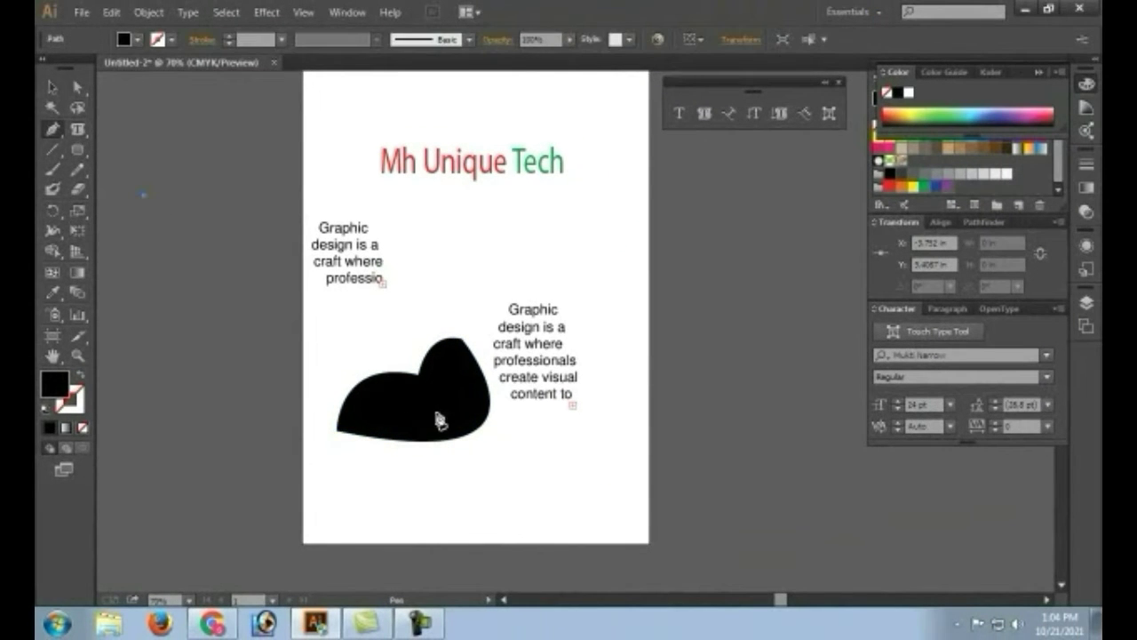
{"action": "left_click", "coordinate": [431, 404]}
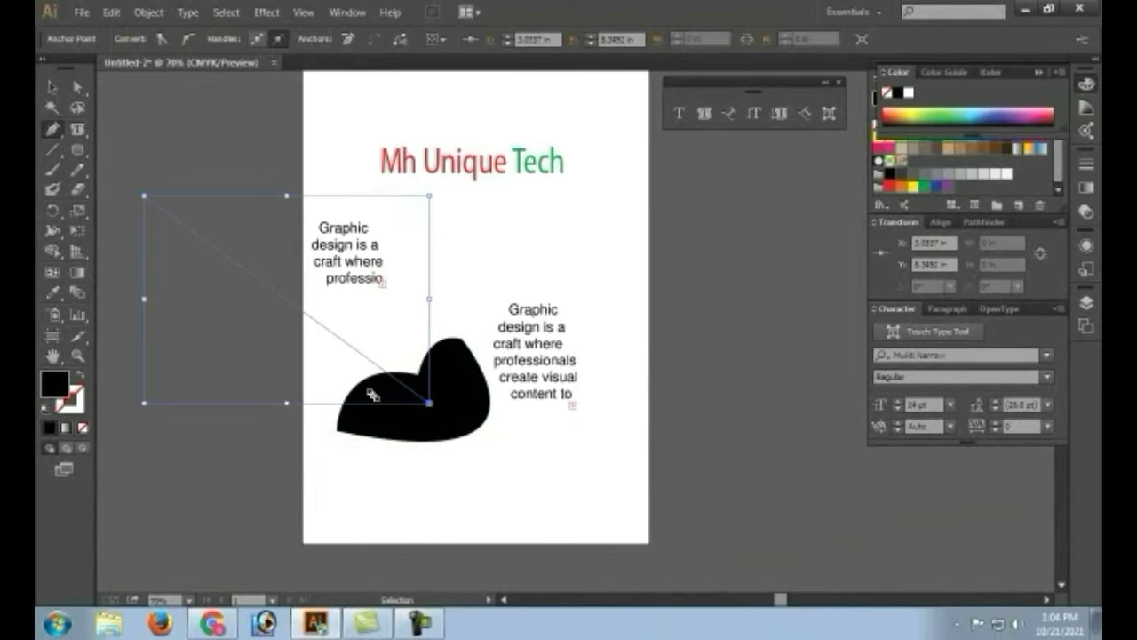
- Give the drawn shape no fill and a red stroke
{"action": "left_click", "coordinate": [52, 87]}
{"action": "left_click", "coordinate": [443, 388]}
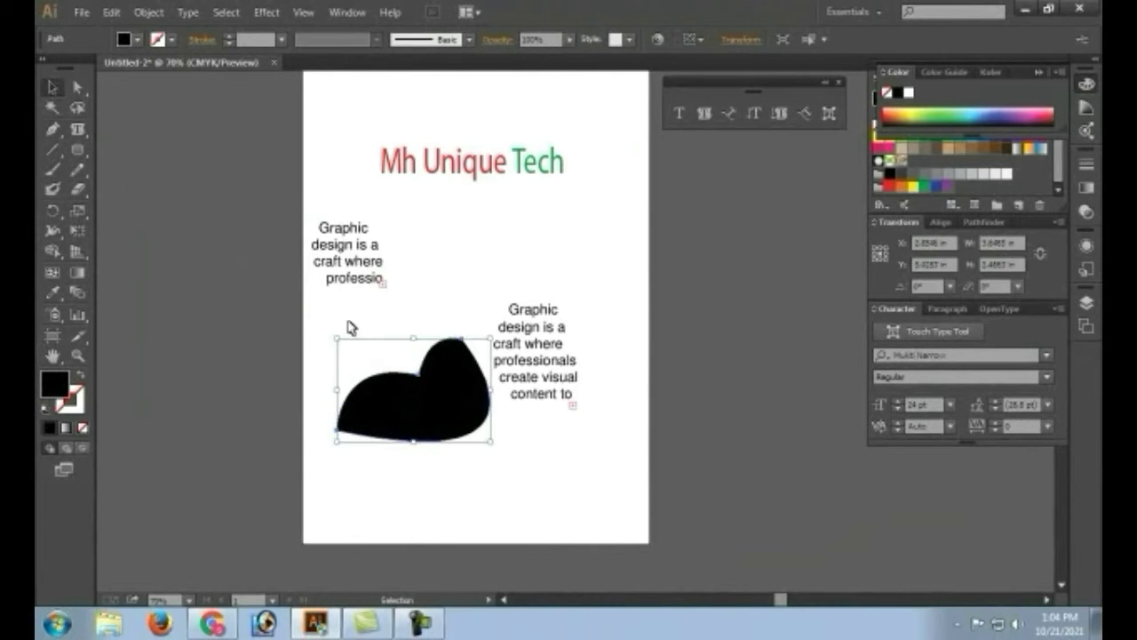
{"action": "left_click", "coordinate": [137, 42]}
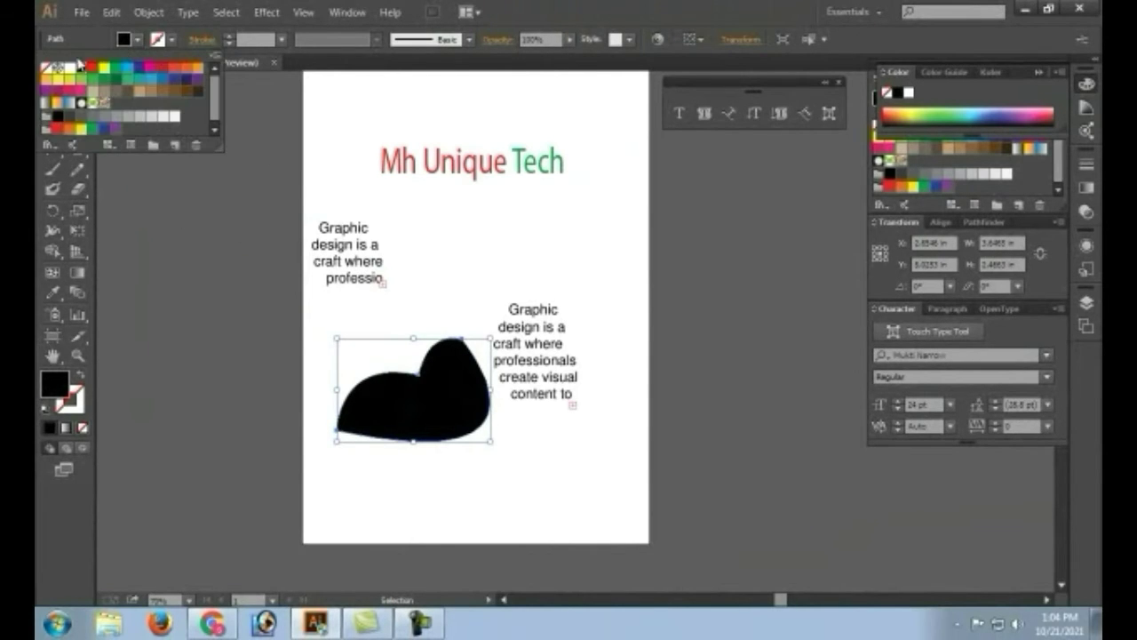
{"action": "left_click", "coordinate": [46, 68]}
{"action": "left_click", "coordinate": [173, 45]}
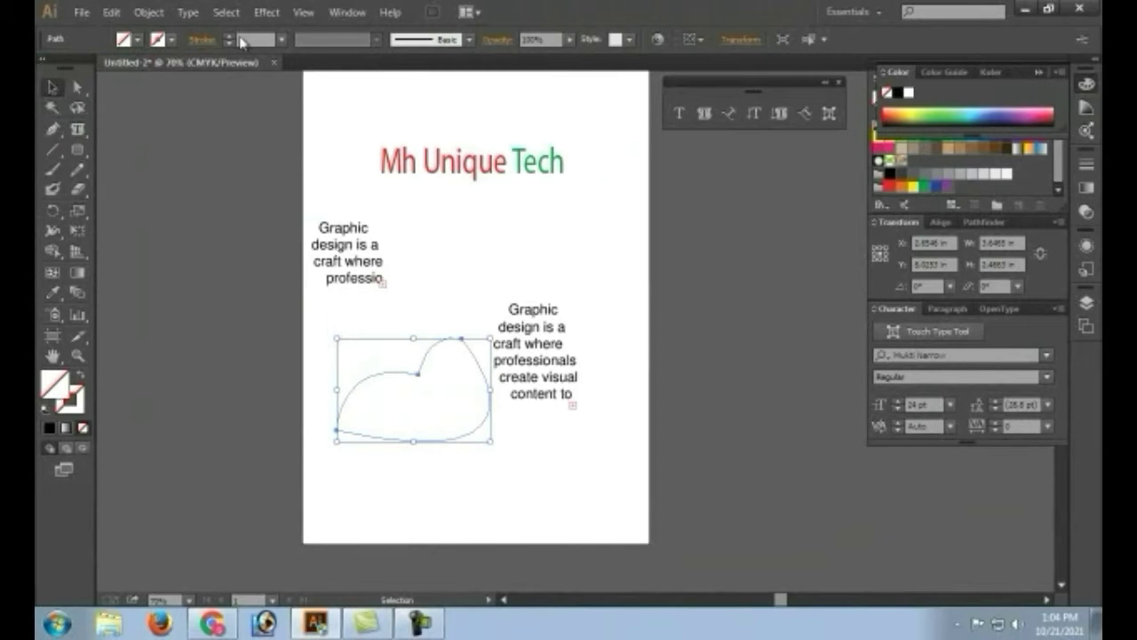
{"action": "left_click", "coordinate": [174, 42]}
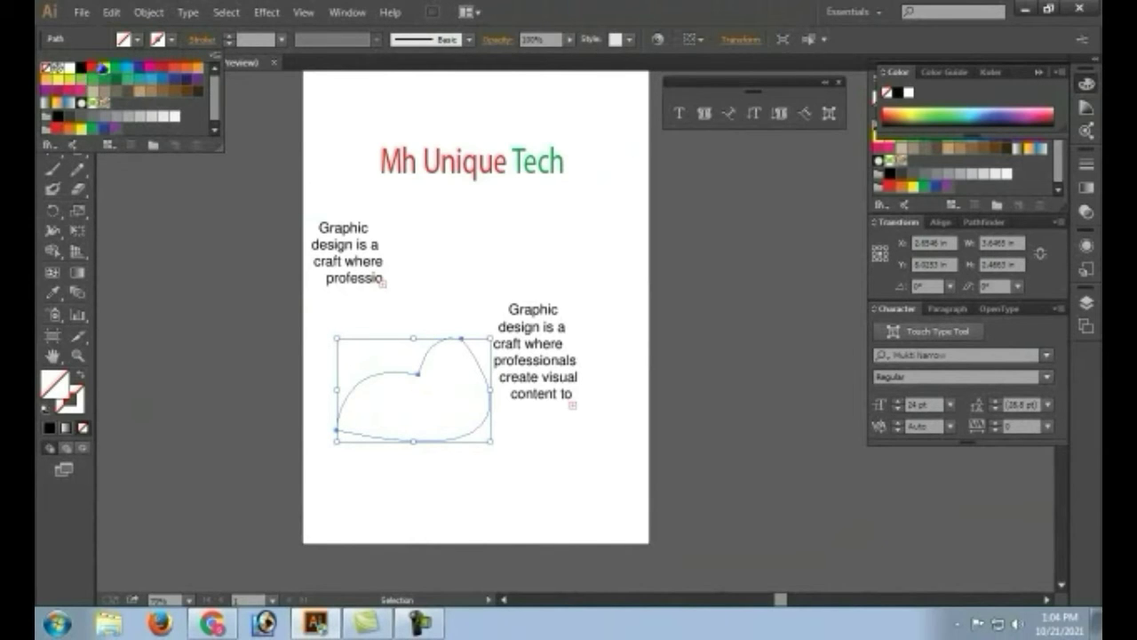
{"action": "left_click", "coordinate": [100, 68]}
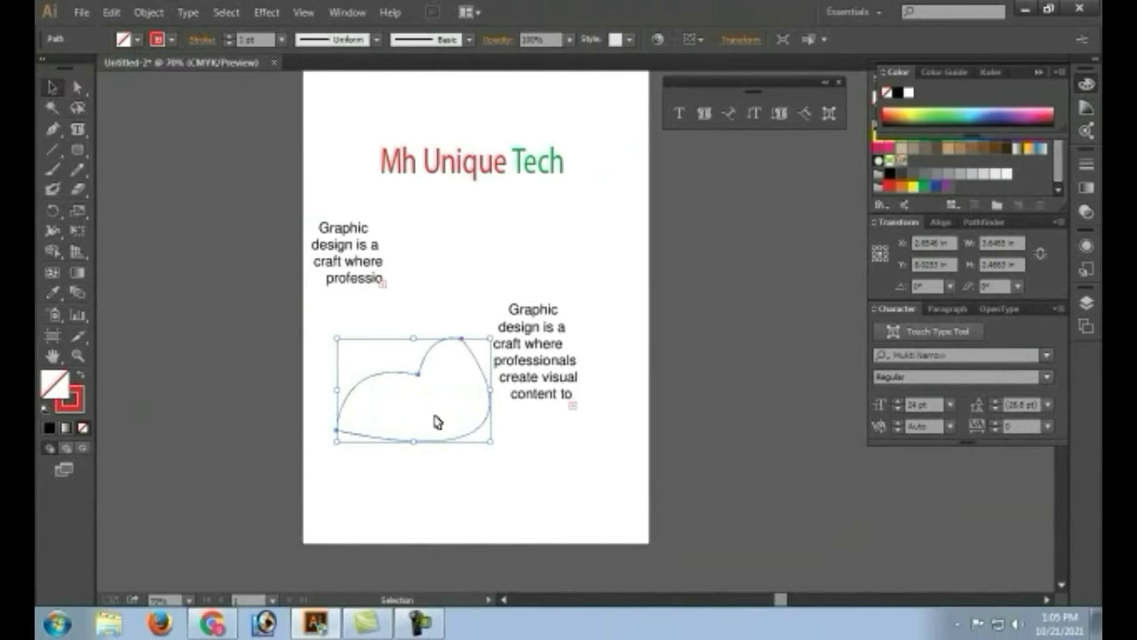
{"action": "left_click", "coordinate": [451, 441]}
{"action": "left_click_drag", "start_coordinate": [78, 128], "coordinate": [160, 149]}
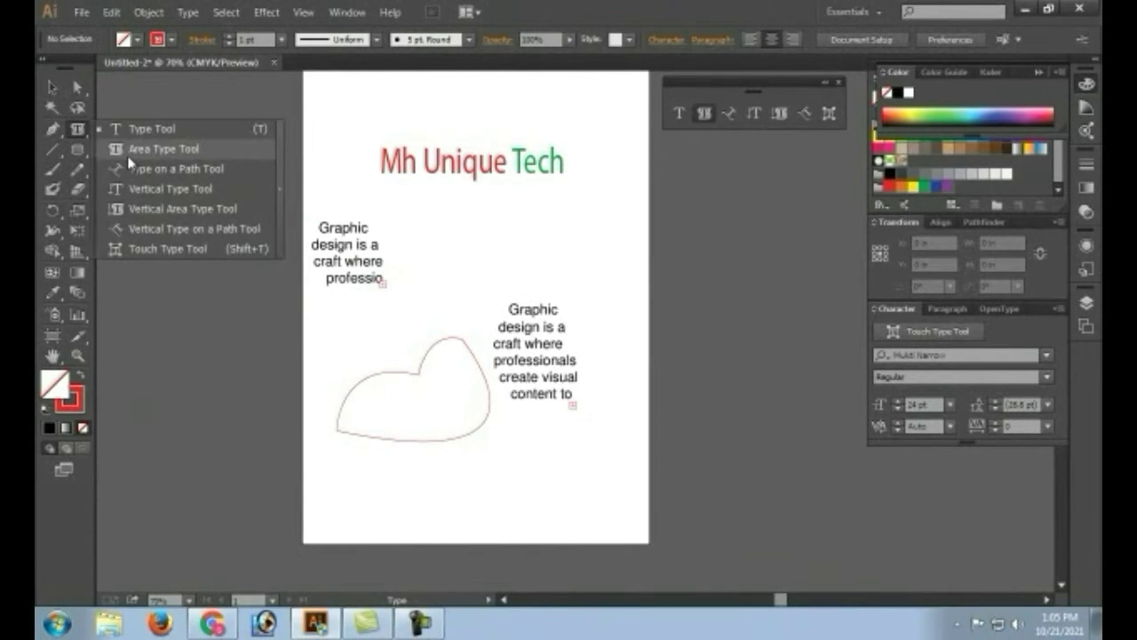
- Fill the heart shape with the paragraph and set that text to 21 pt
{"action": "left_click", "coordinate": [346, 407]}
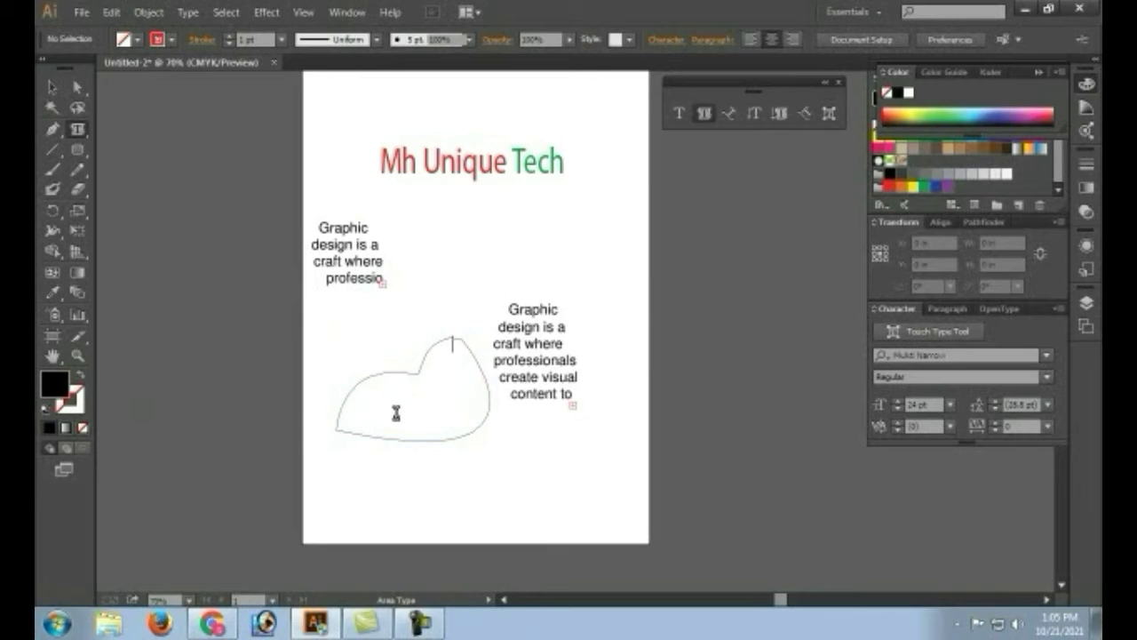
{"action": "key", "text": "Escape"}
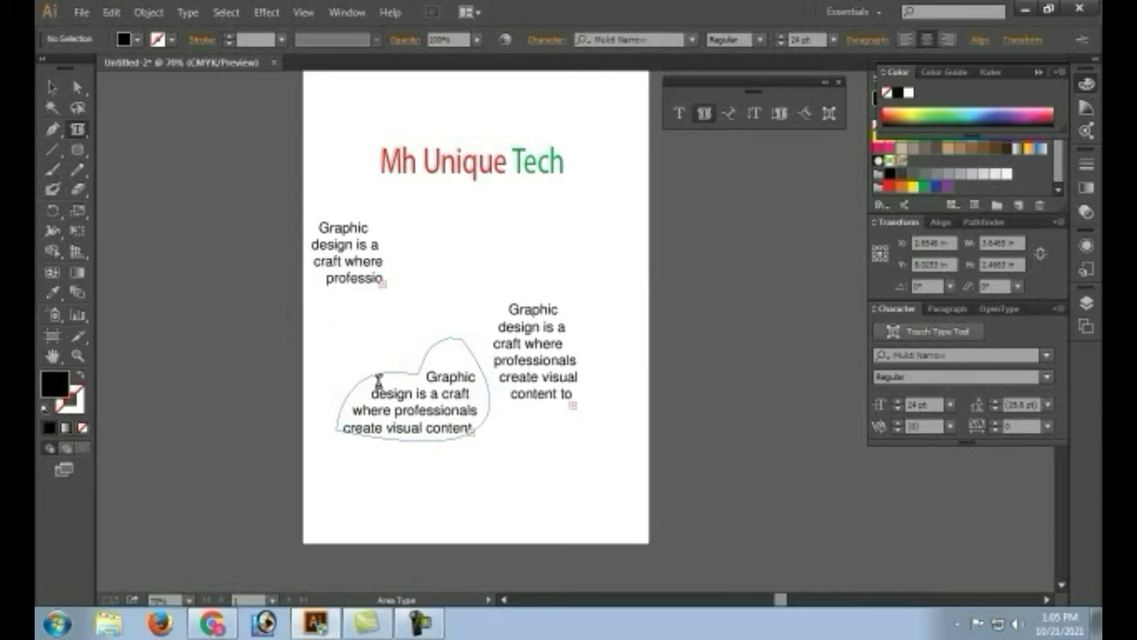
{"action": "left_click_drag", "start_coordinate": [416, 374], "coordinate": [602, 480]}
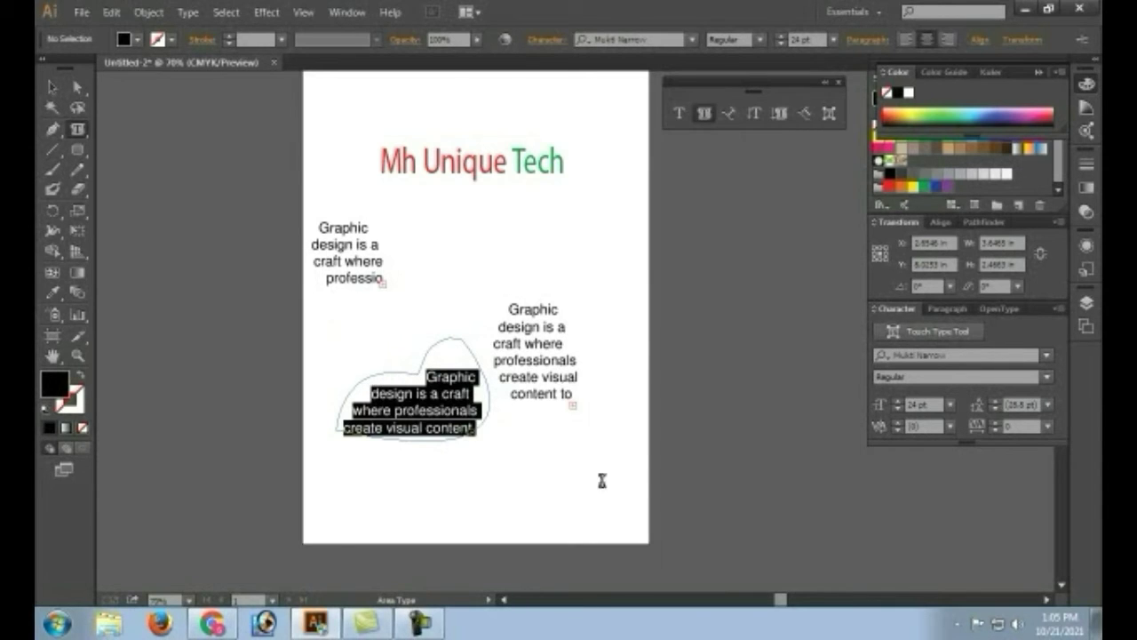
{"action": "left_click", "coordinate": [834, 40]}
{"action": "left_click", "coordinate": [848, 247]}
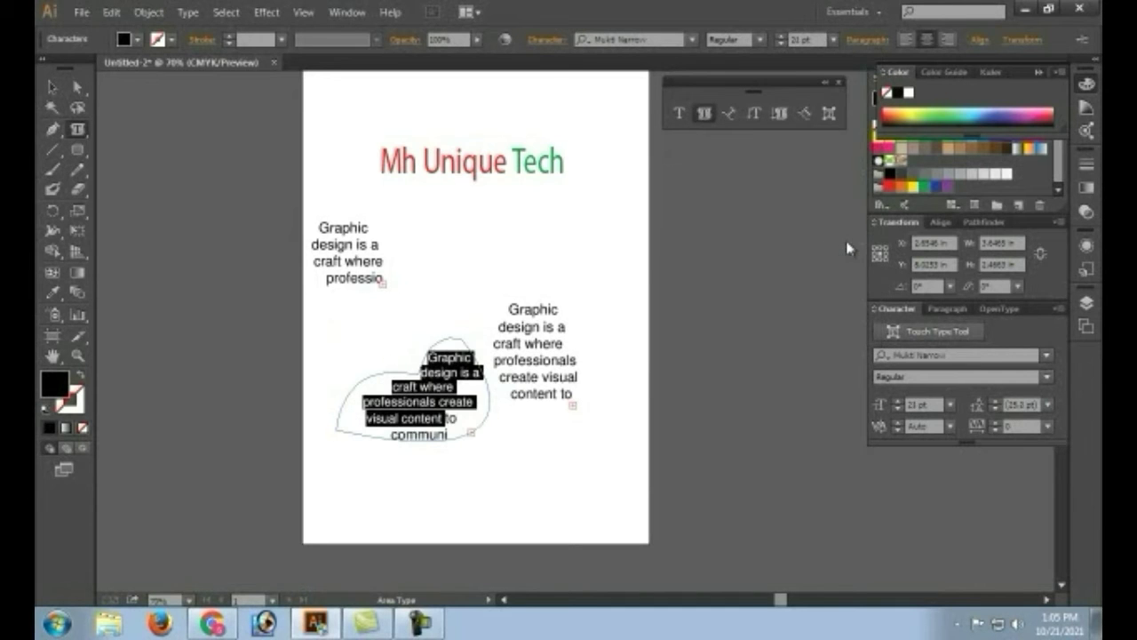
{"action": "left_click", "coordinate": [462, 451]}
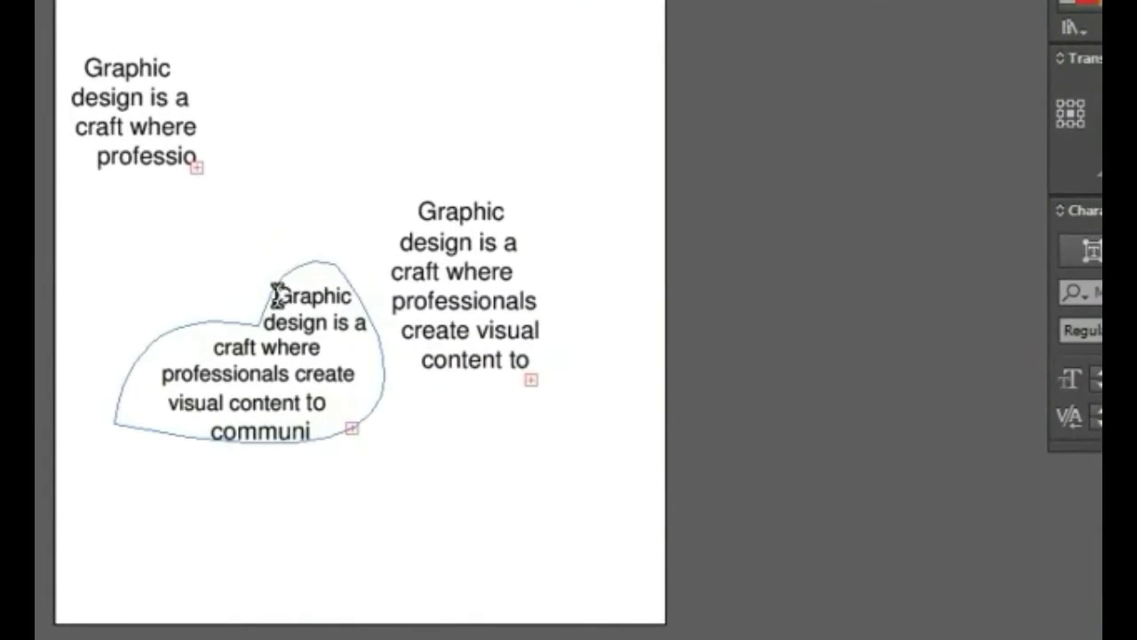
- Try left alignment on the heart text, then delete the heart text object
{"action": "mouse_move", "coordinate": [279, 292]}
{"action": "left_mouse_down"}
{"action": "mouse_move", "coordinate": [530, 501]}
{"action": "mouse_move", "coordinate": [642, 491]}
{"action": "left_mouse_up"}
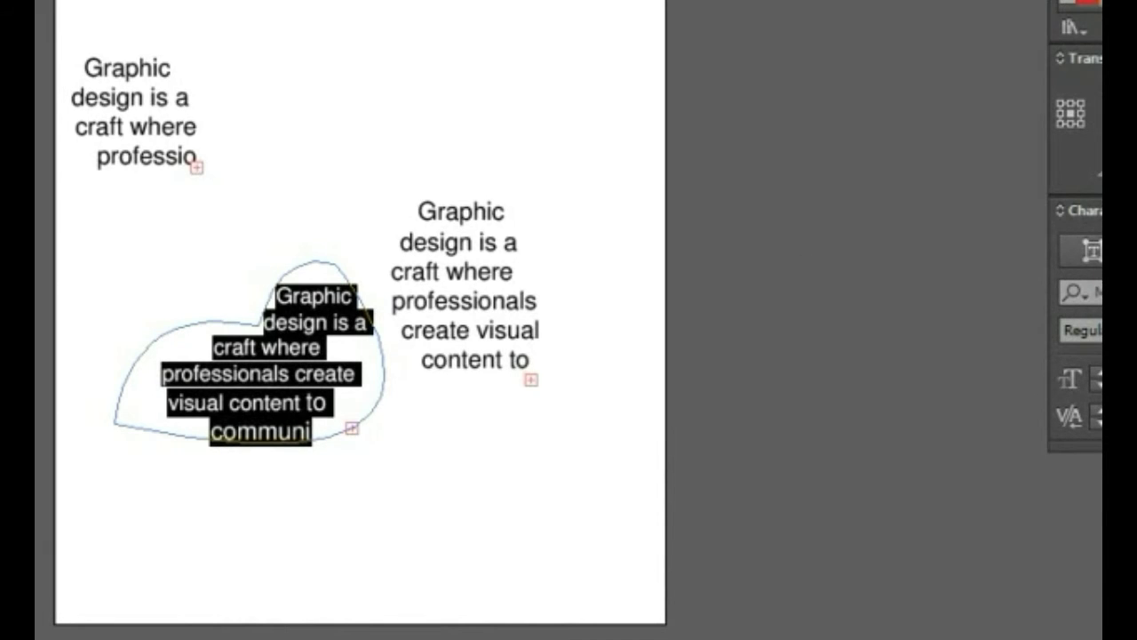
{"action": "key", "text": "ctrl+shift+l"}
{"action": "key", "text": "Right"}
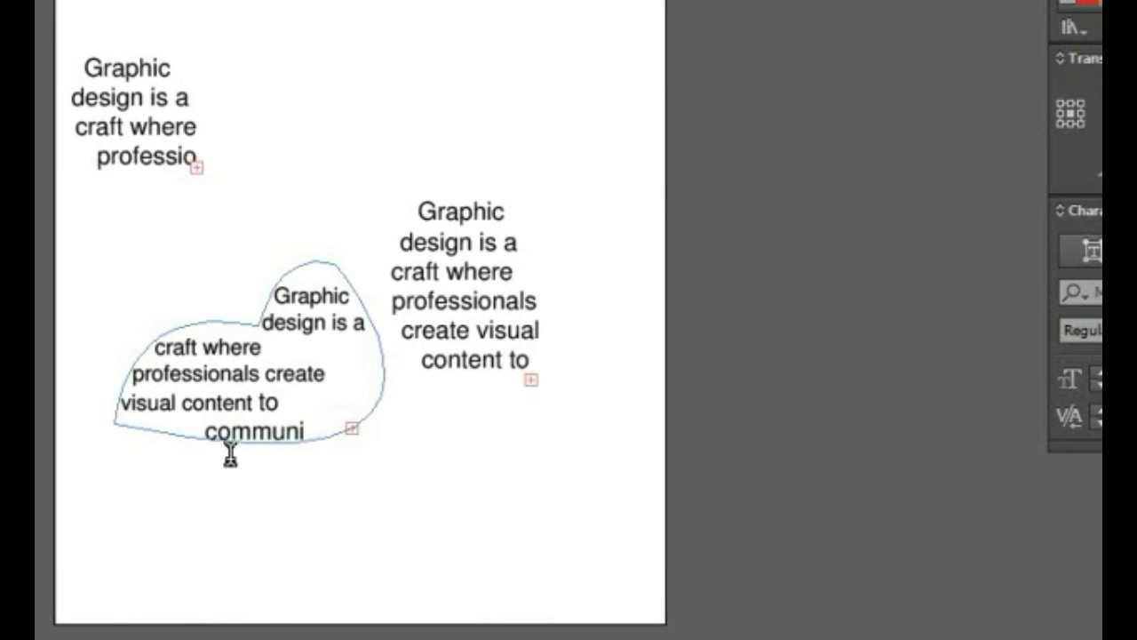
{"action": "key", "text": "Escape"}
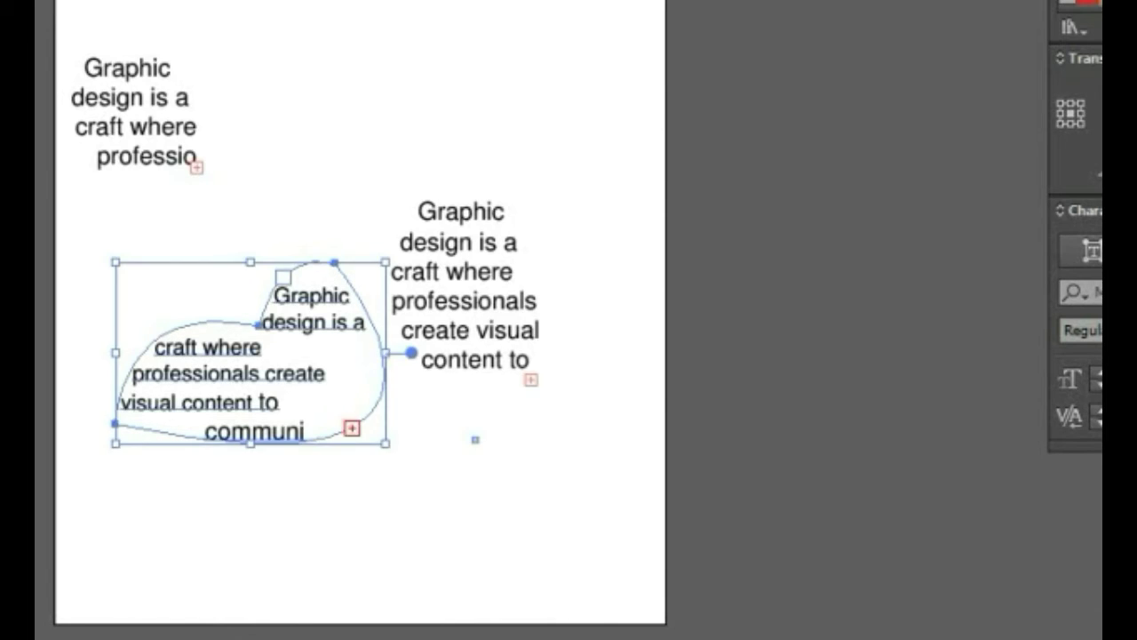
{"action": "key", "text": "Delete"}
- Move the oval paragraph to the top right and the other paragraph up beside the heading
{"action": "left_click", "coordinate": [489, 313]}
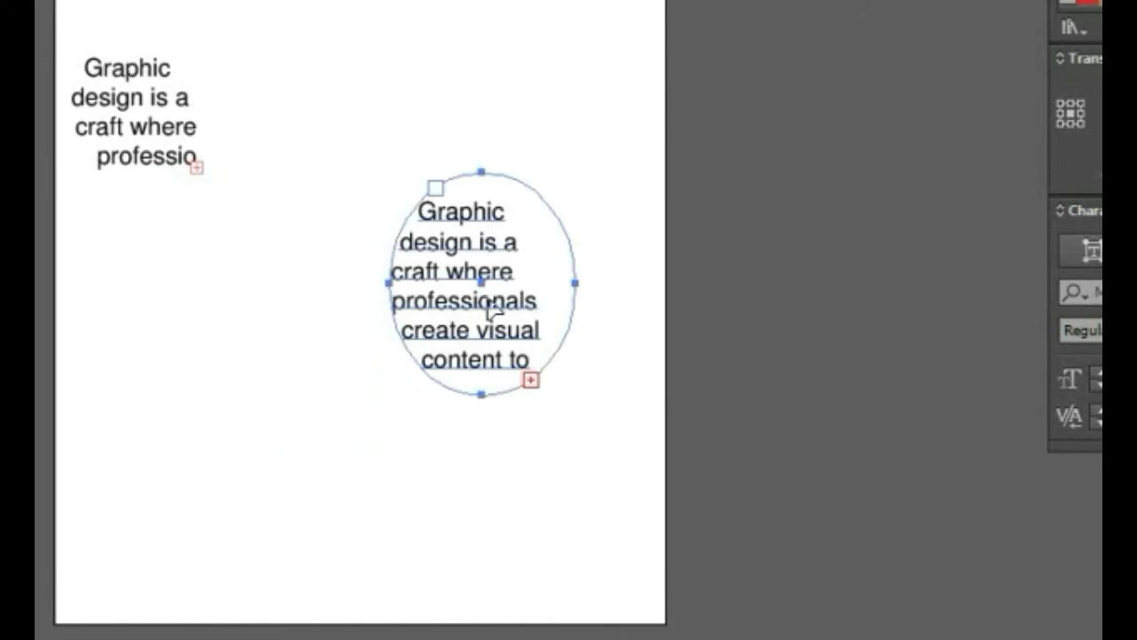
{"action": "left_click_drag", "start_coordinate": [494, 306], "coordinate": [582, 102]}
{"action": "left_click", "coordinate": [156, 193]}
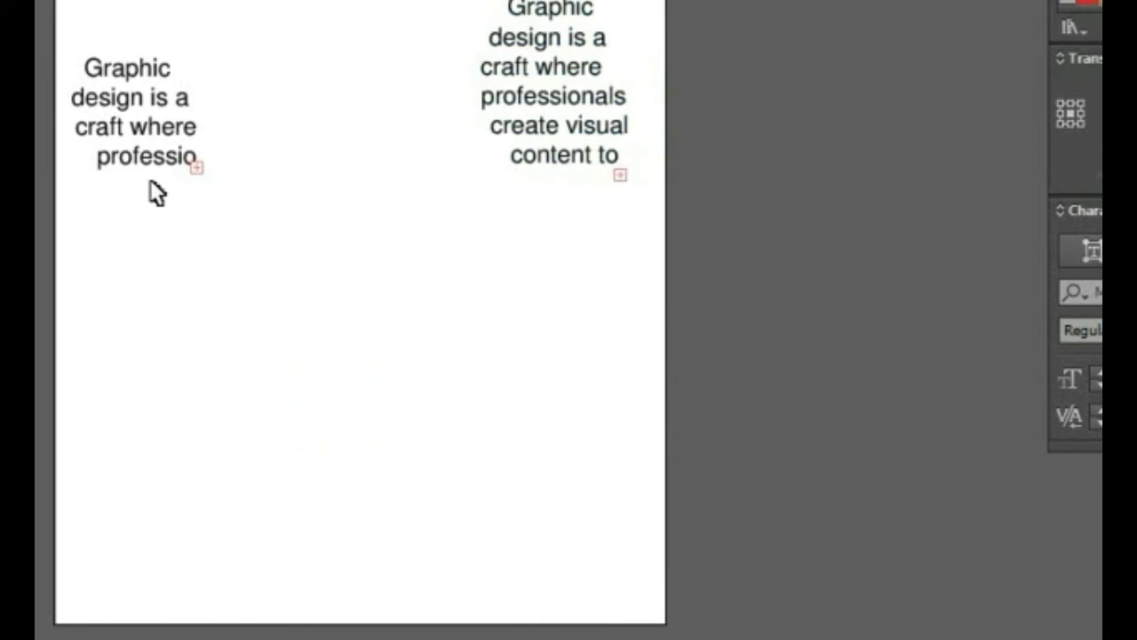
{"action": "left_click", "coordinate": [152, 125]}
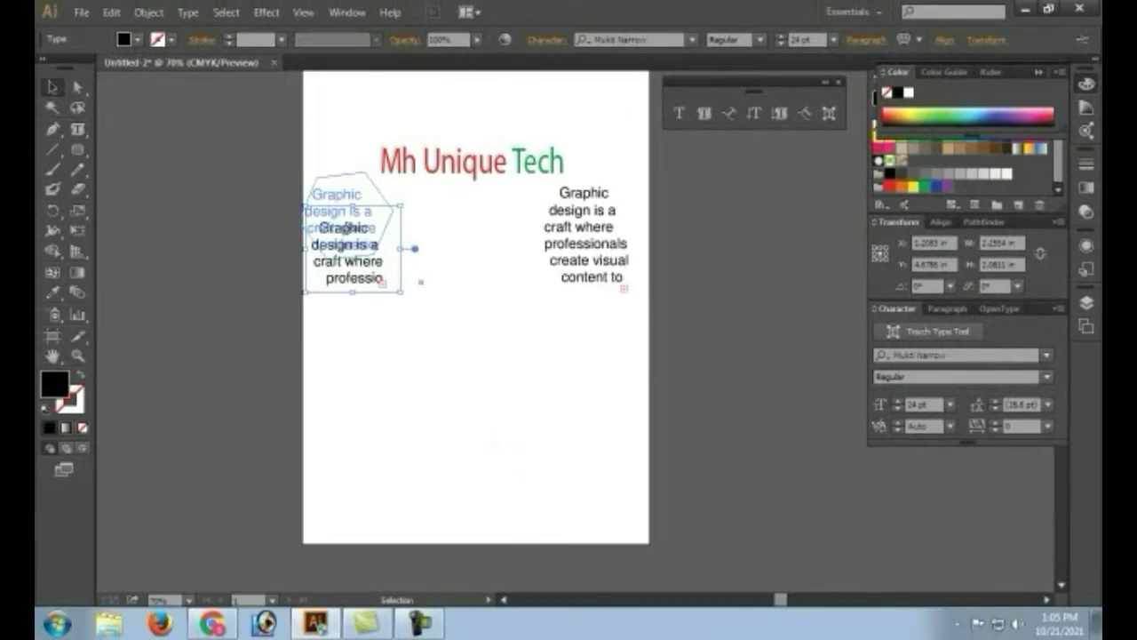
{"action": "mouse_move", "coordinate": [348, 210]}
{"action": "left_mouse_down"}
{"action": "mouse_move", "coordinate": [329, 124]}
{"action": "mouse_move", "coordinate": [351, 133]}
{"action": "left_mouse_up"}
{"action": "left_click", "coordinate": [454, 370]}
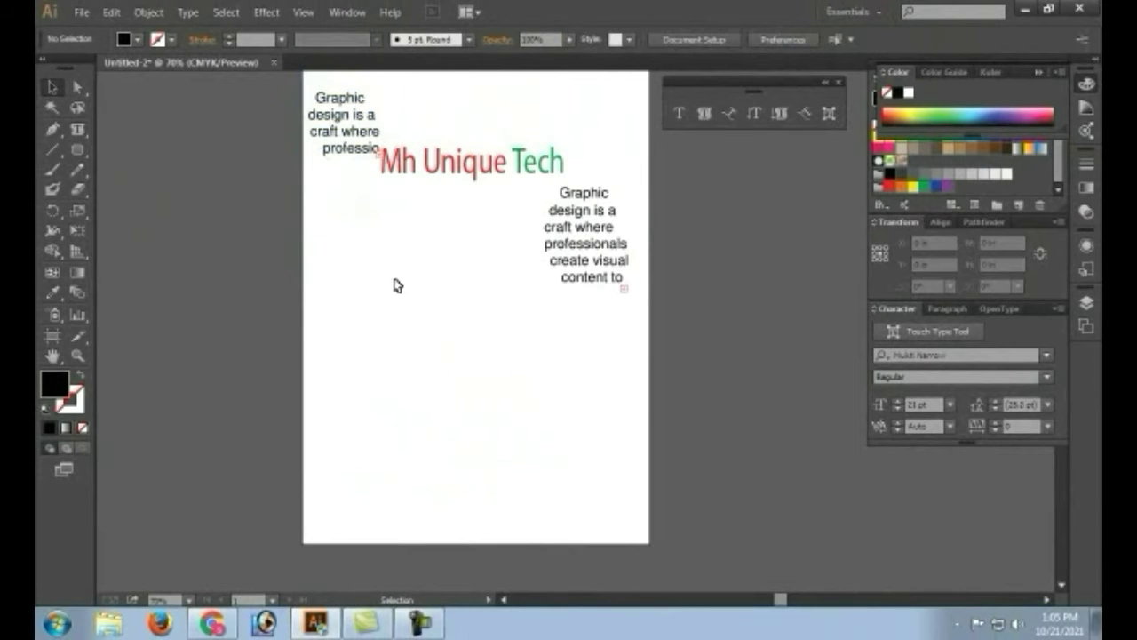
- Remove the small top-left paragraph
{"action": "key", "text": "ctrl+z"}
{"action": "left_click_drag", "start_coordinate": [78, 149], "coordinate": [156, 186]}
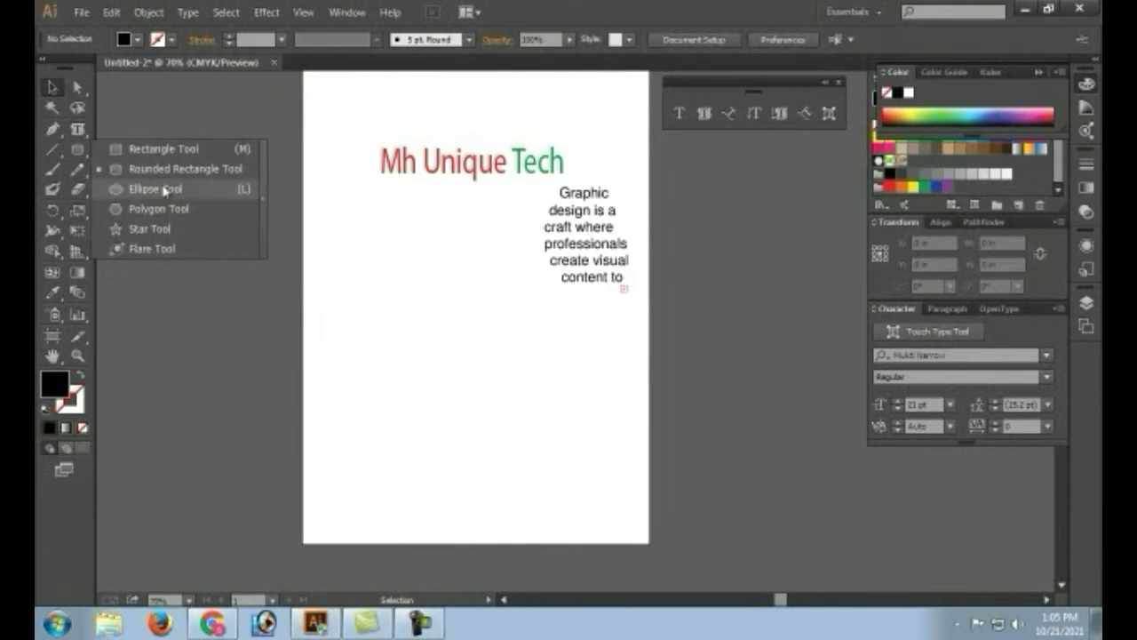
{"action": "left_click_drag", "start_coordinate": [78, 129], "coordinate": [140, 183]}
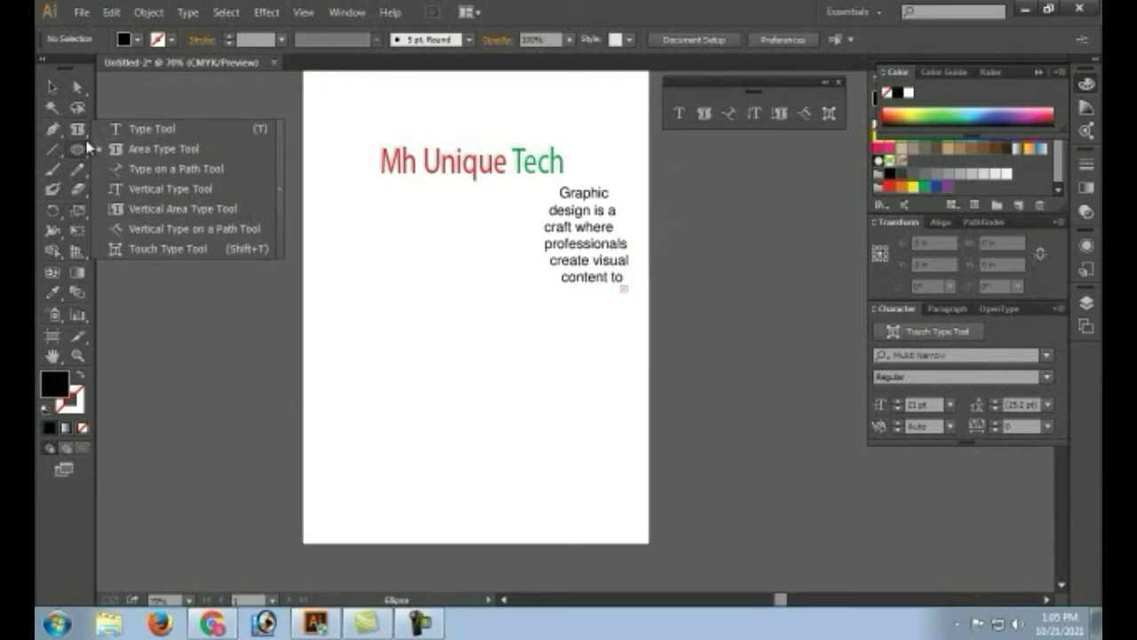
{"action": "left_click_drag", "start_coordinate": [154, 175], "coordinate": [59, 134]}
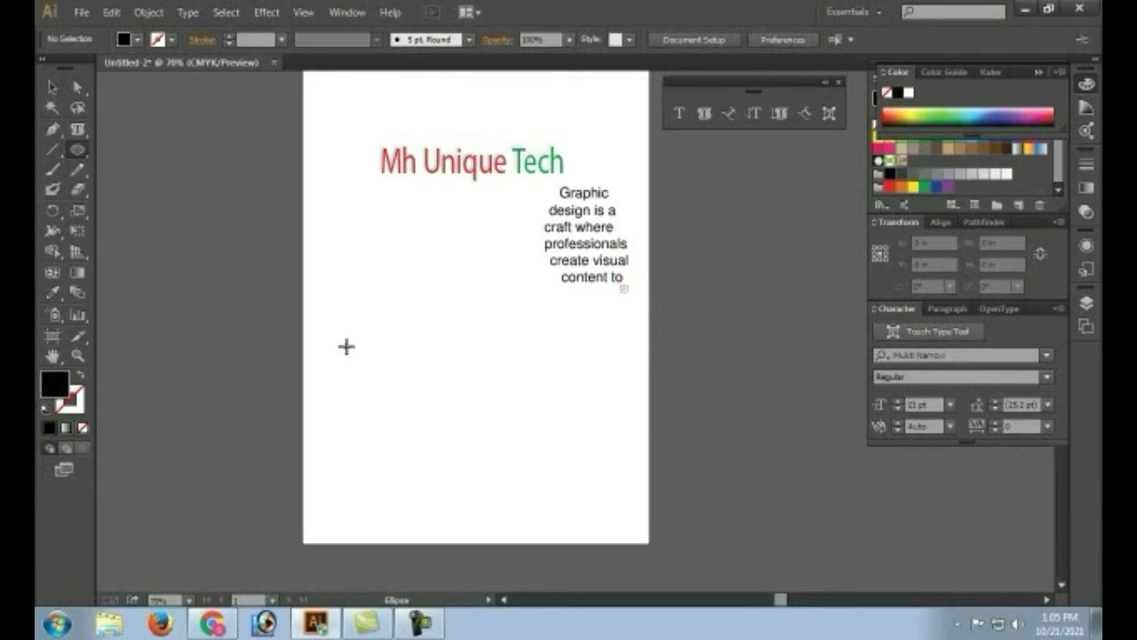
- Draw a curved, wavy path with the Pen tool below the heading
{"action": "left_click", "coordinate": [53, 129]}
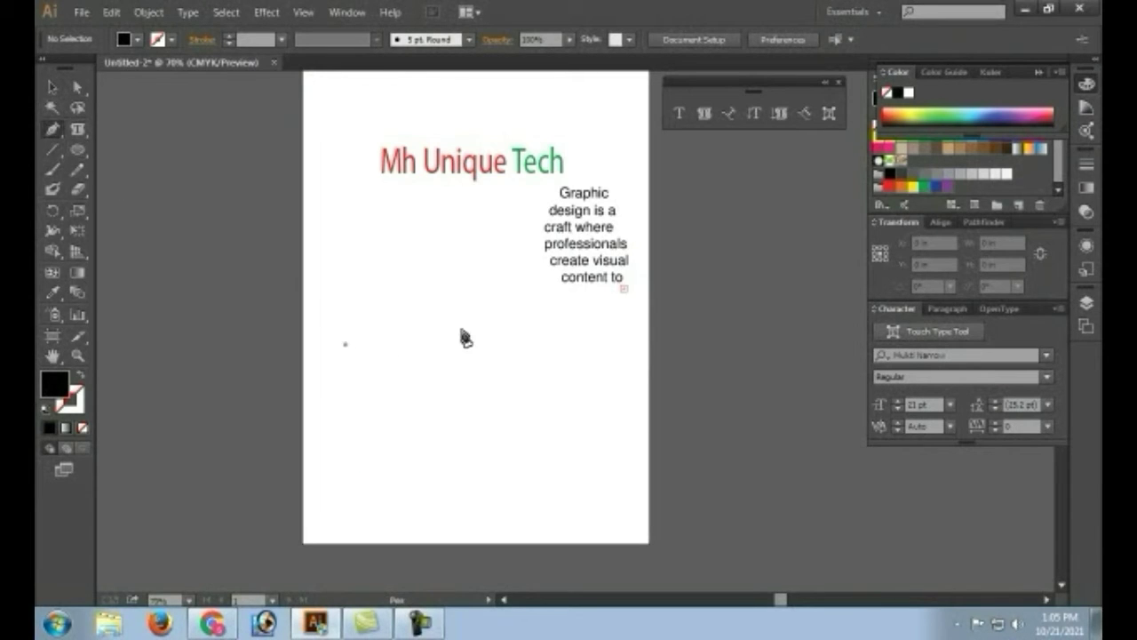
{"action": "left_click_drag", "start_coordinate": [466, 331], "coordinate": [566, 395]}
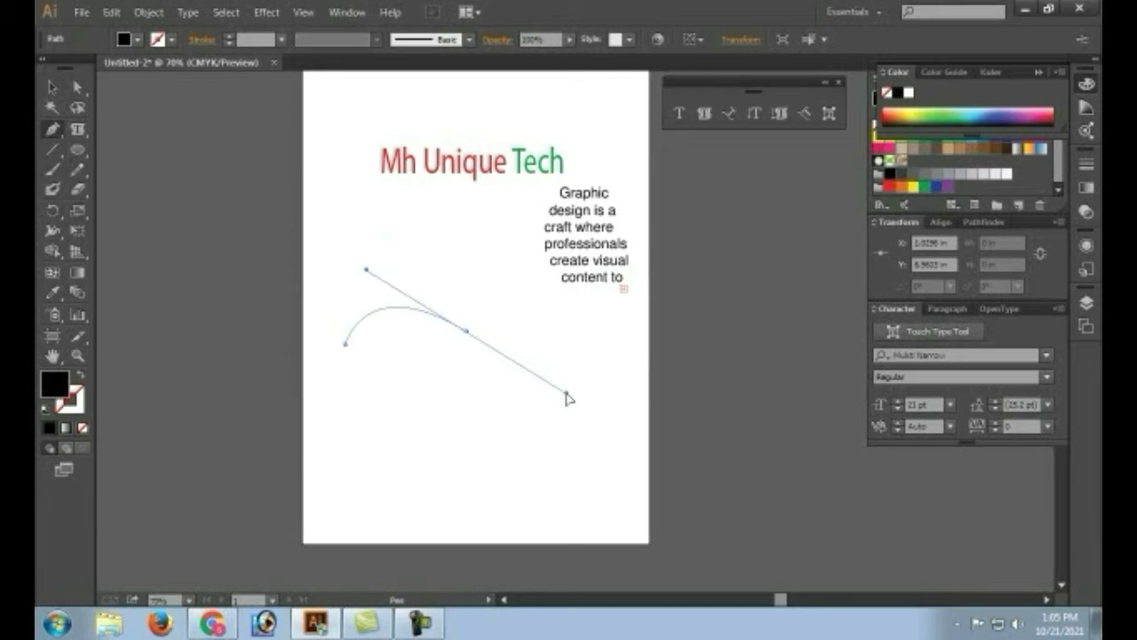
{"action": "left_click", "coordinate": [467, 332]}
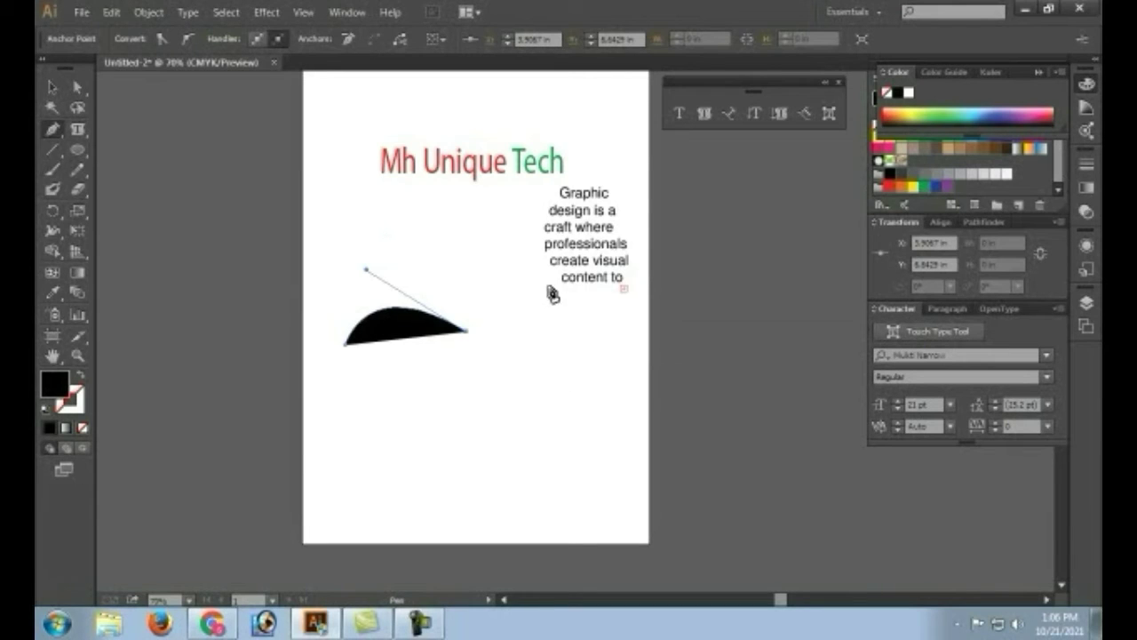
{"action": "left_click_drag", "start_coordinate": [567, 293], "coordinate": [597, 202]}
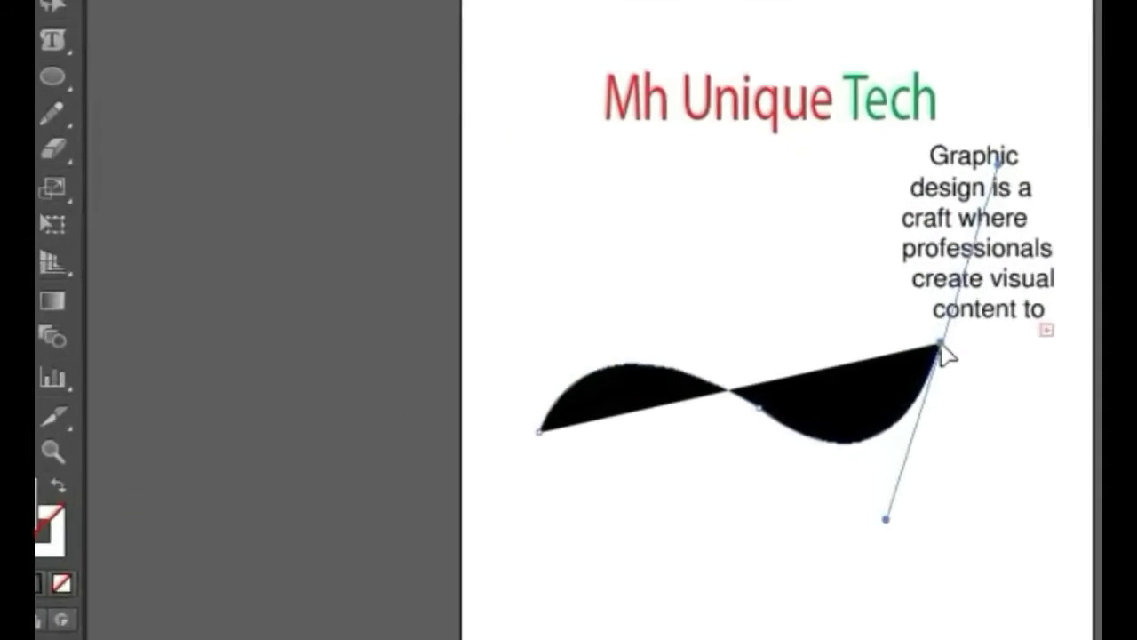
{"action": "left_click_drag", "start_coordinate": [47, 20], "coordinate": [242, 98]}
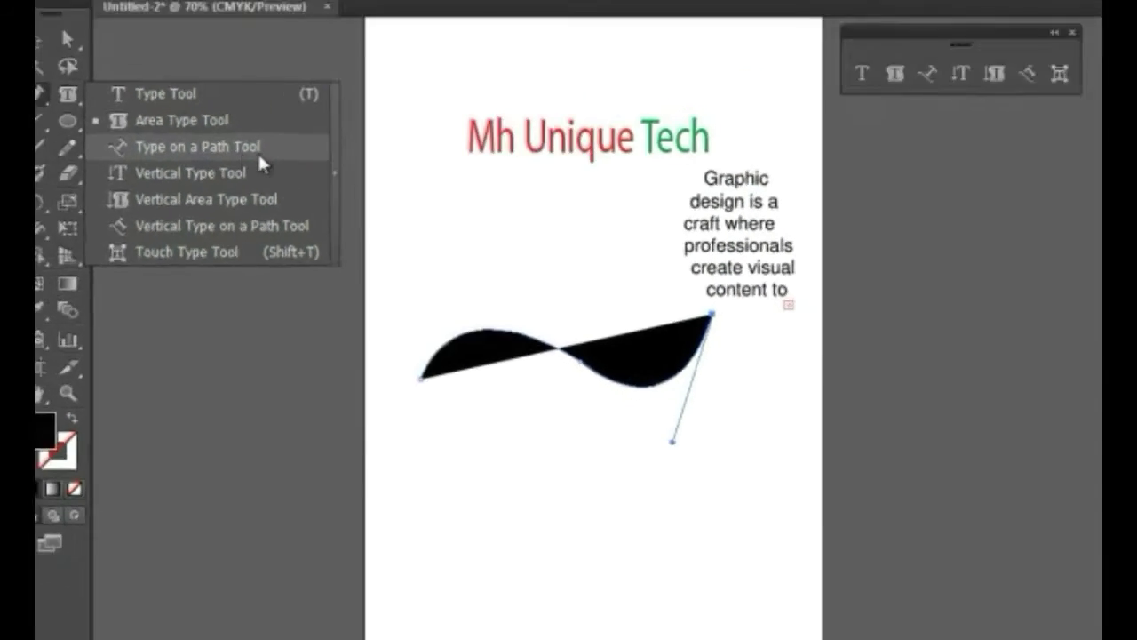
- Paste the Graphic design paragraph along the wavy path with Type on a Path Tool
{"action": "left_click", "coordinate": [204, 99]}
{"action": "left_click", "coordinate": [350, 344]}
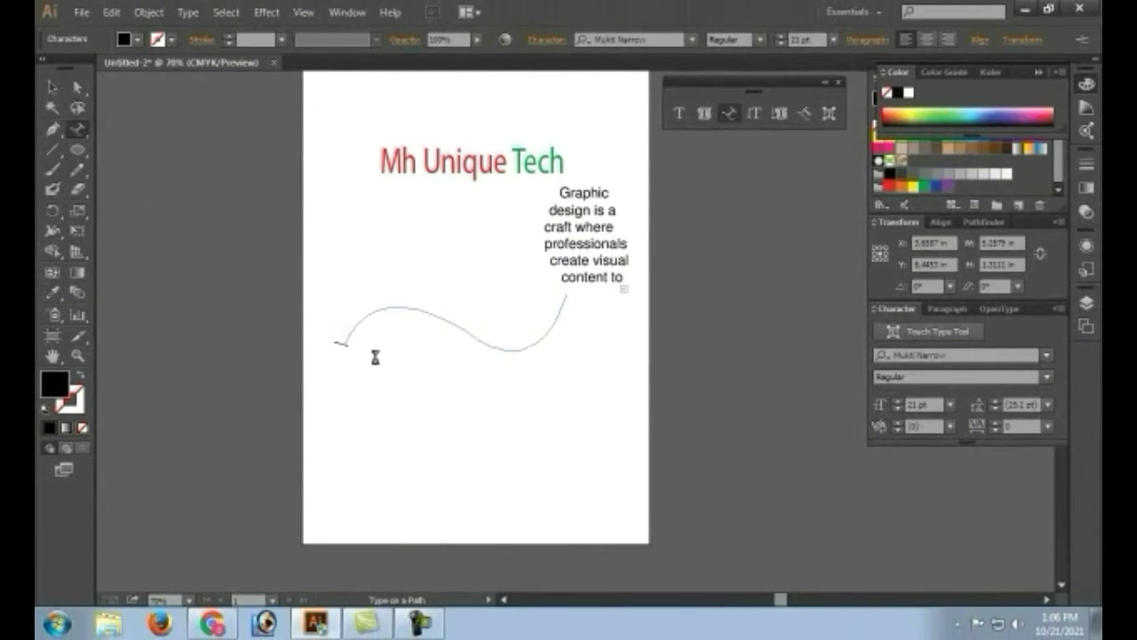
{"action": "key", "text": "Escape"}
{"action": "key", "text": "ctrl+v"}
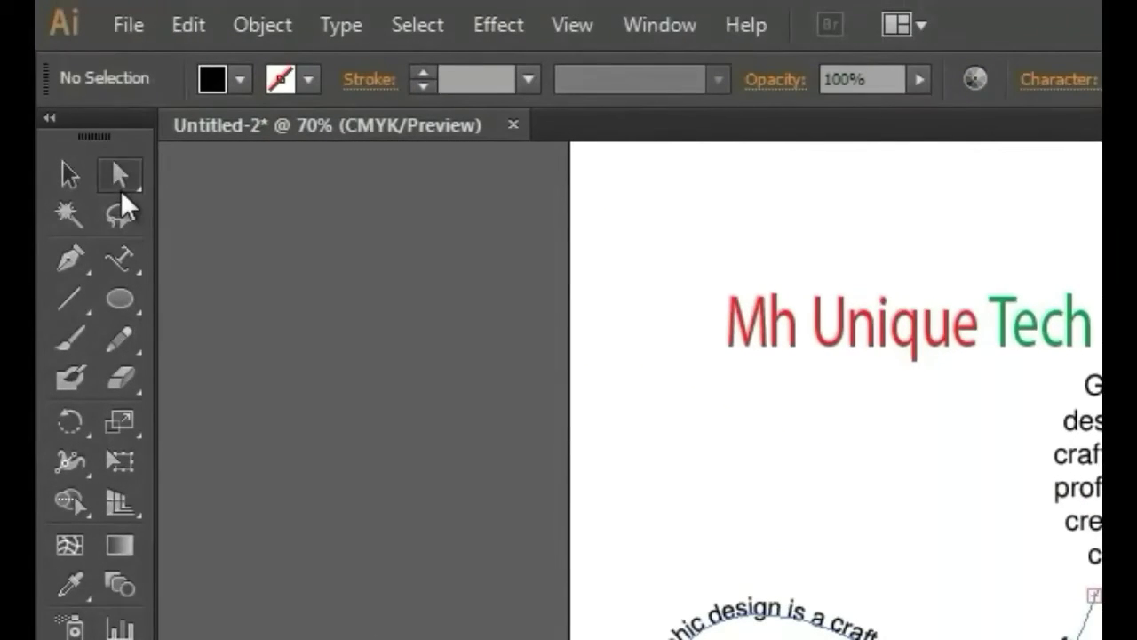
- Enlarge the wavy path text from its corner and reposition it on the artboard
{"action": "left_click", "coordinate": [120, 180]}
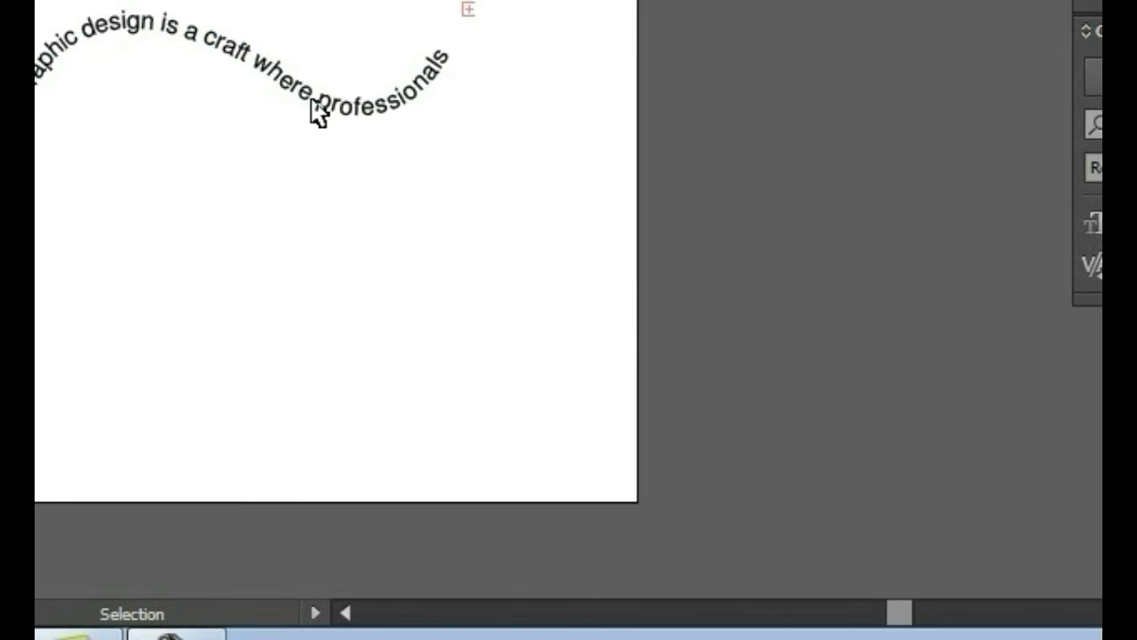
{"action": "left_click", "coordinate": [313, 106]}
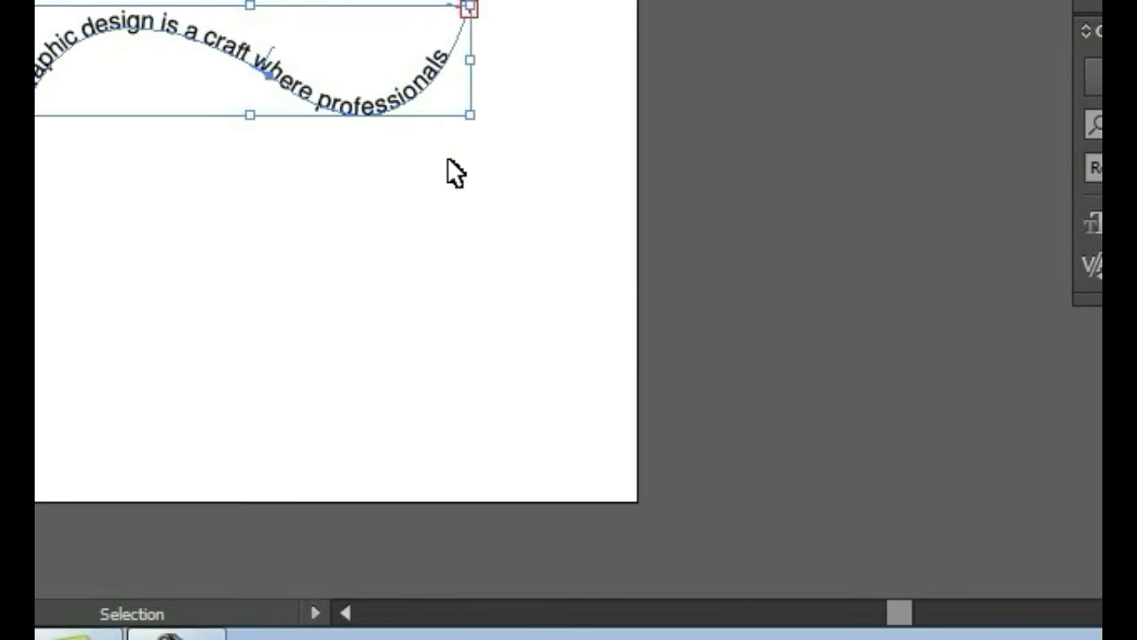
{"action": "left_click_drag", "start_coordinate": [470, 116], "coordinate": [629, 329]}
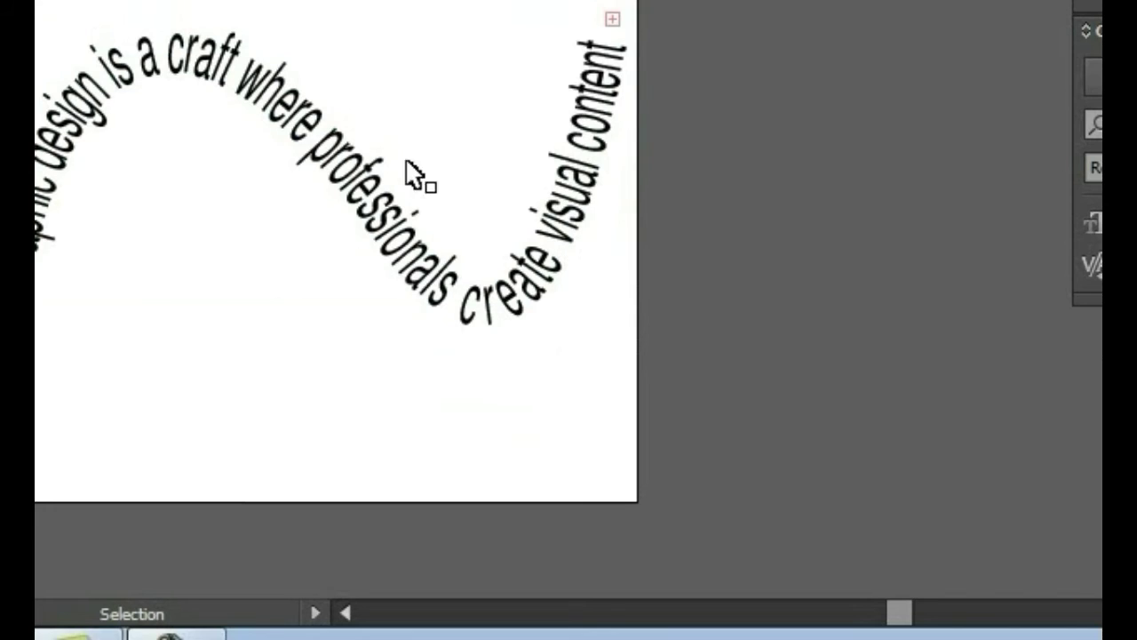
{"action": "left_click_drag", "start_coordinate": [447, 256], "coordinate": [284, 338]}
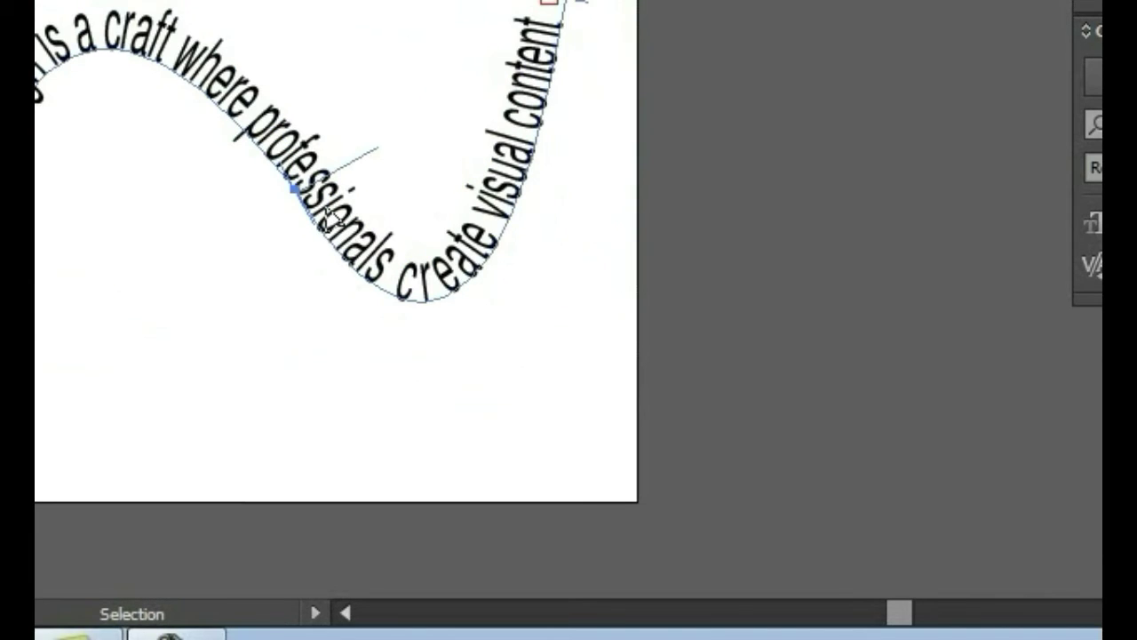
{"action": "left_click_drag", "start_coordinate": [344, 224], "coordinate": [385, 243]}
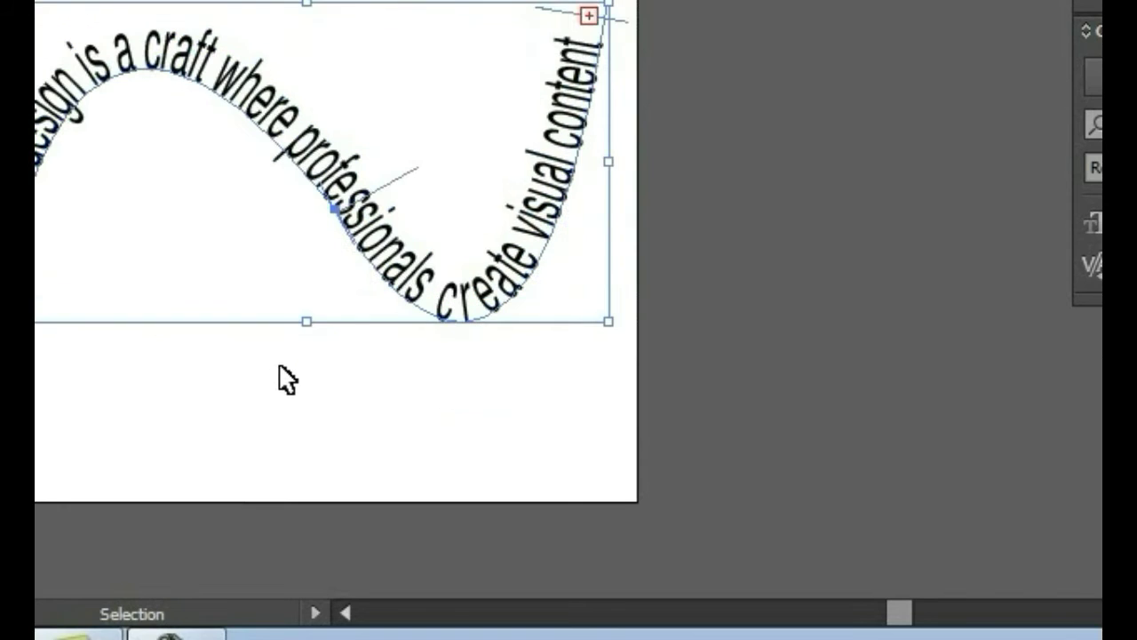
{"action": "left_click", "coordinate": [332, 400]}
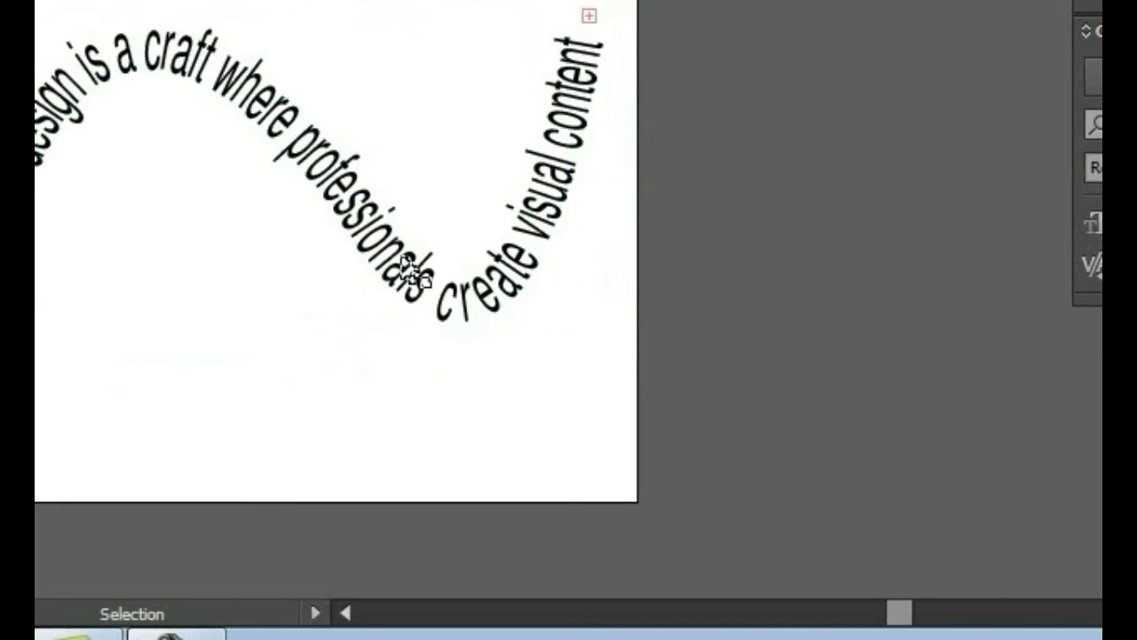
- Select all the path text and left-align it
{"action": "triple_click", "coordinate": [302, 146]}
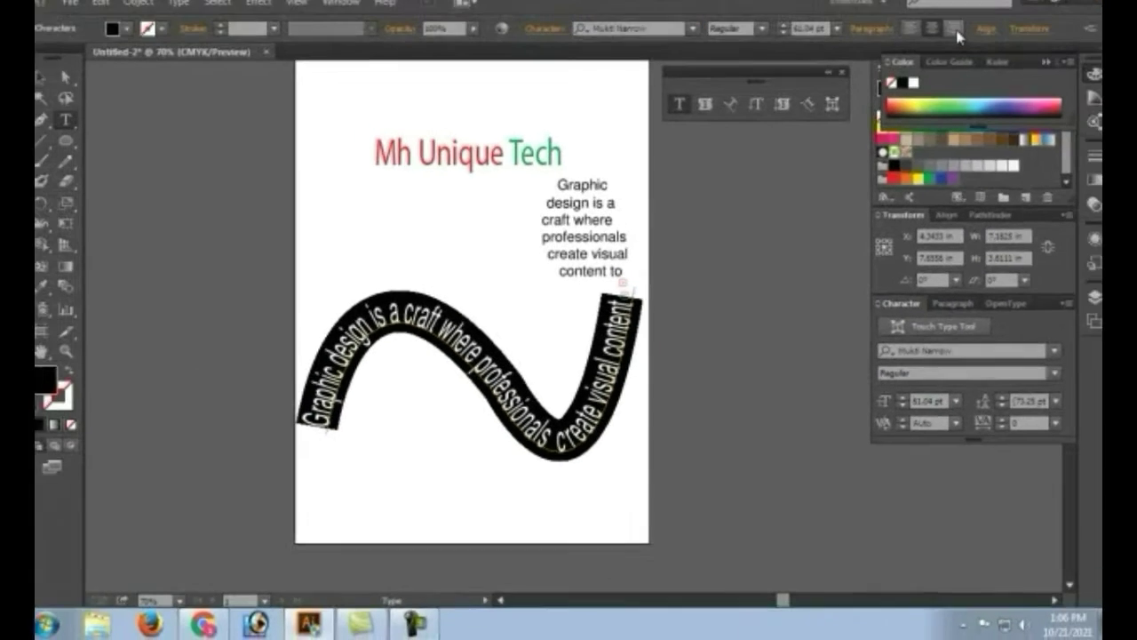
{"action": "left_click", "coordinate": [949, 41]}
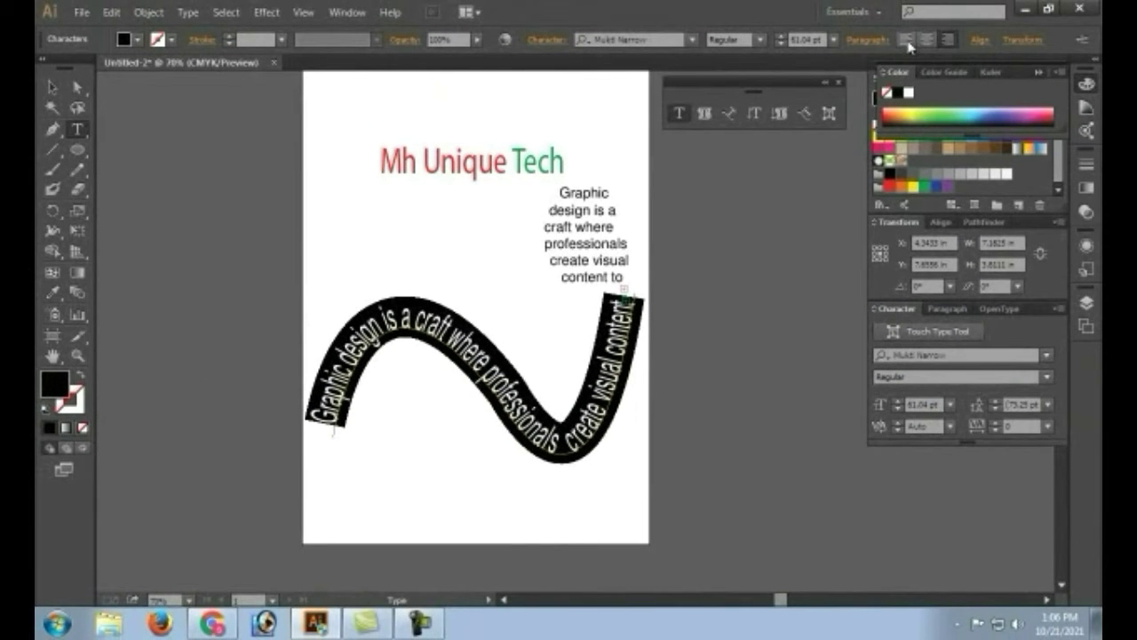
{"action": "left_click", "coordinate": [907, 41]}
{"action": "left_click", "coordinate": [459, 494]}
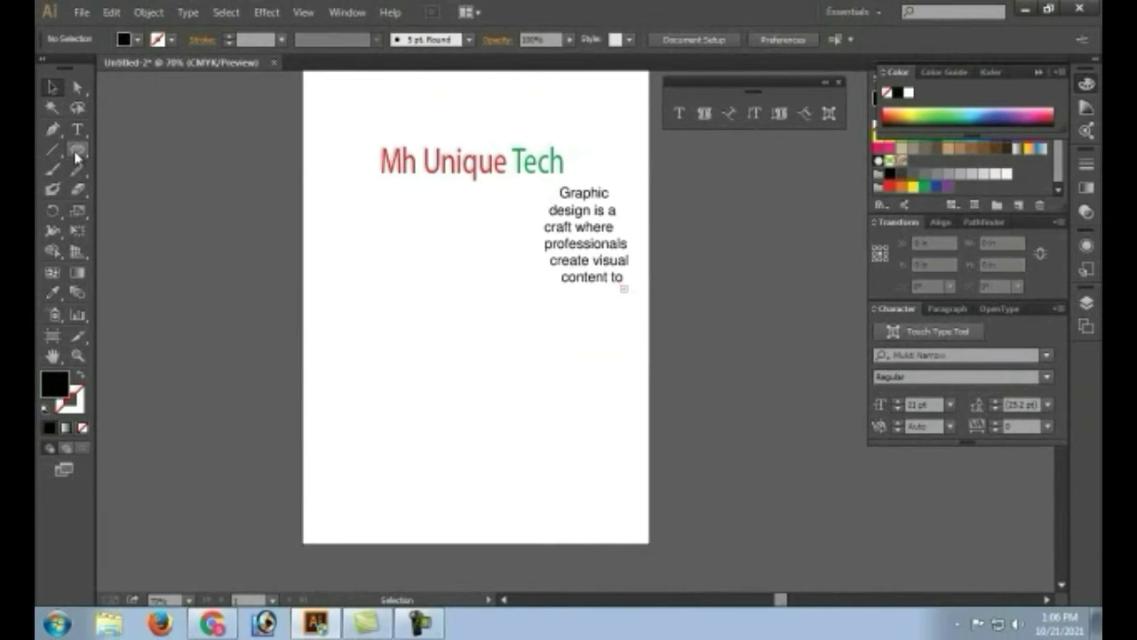
- Draw a large ellipse and run the paragraph around its outline as path text
{"action": "left_click_drag", "start_coordinate": [78, 150], "coordinate": [144, 188]}
{"action": "left_click_drag", "start_coordinate": [402, 291], "coordinate": [579, 492]}
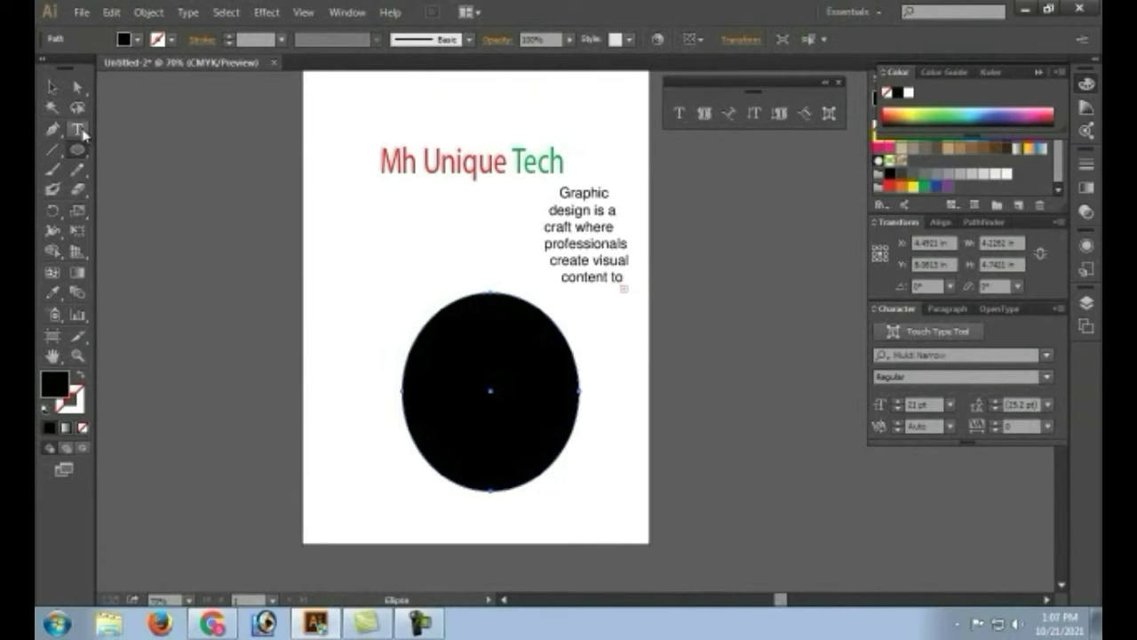
{"action": "left_click_drag", "start_coordinate": [78, 129], "coordinate": [147, 175]}
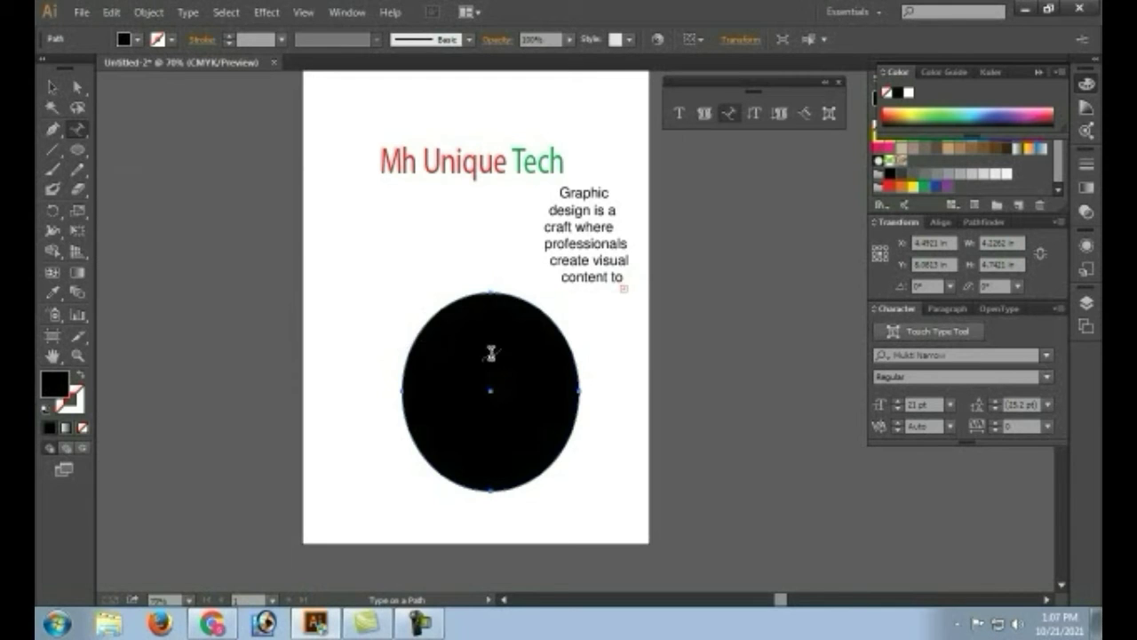
{"action": "left_click", "coordinate": [533, 362]}
{"action": "key", "text": "Escape"}
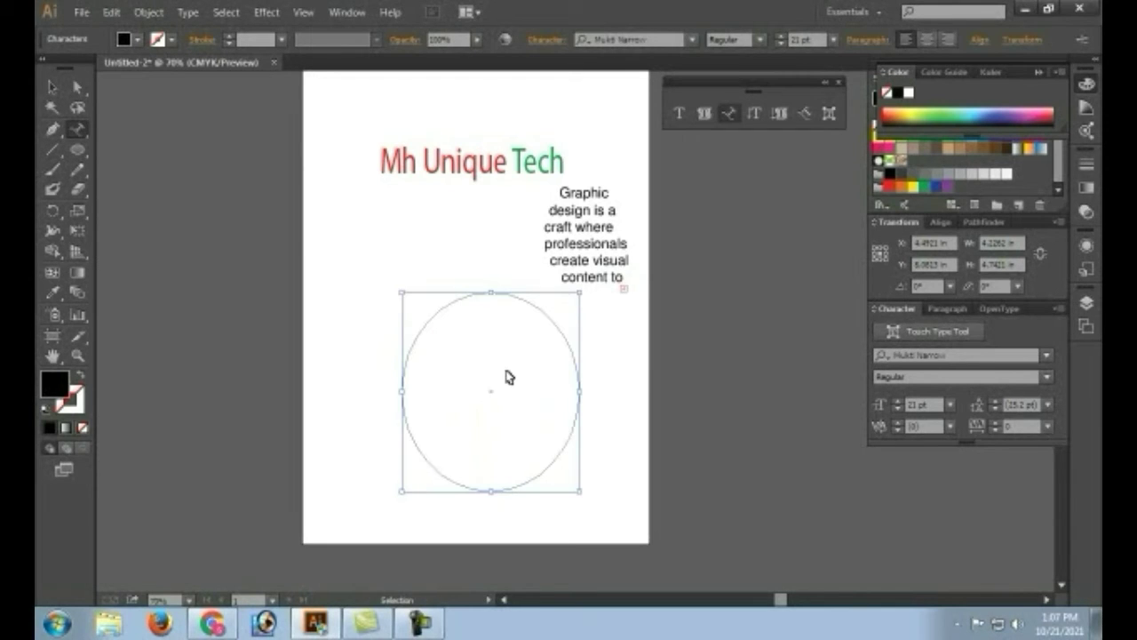
{"action": "left_click", "coordinate": [524, 382], "text": "ctrl"}
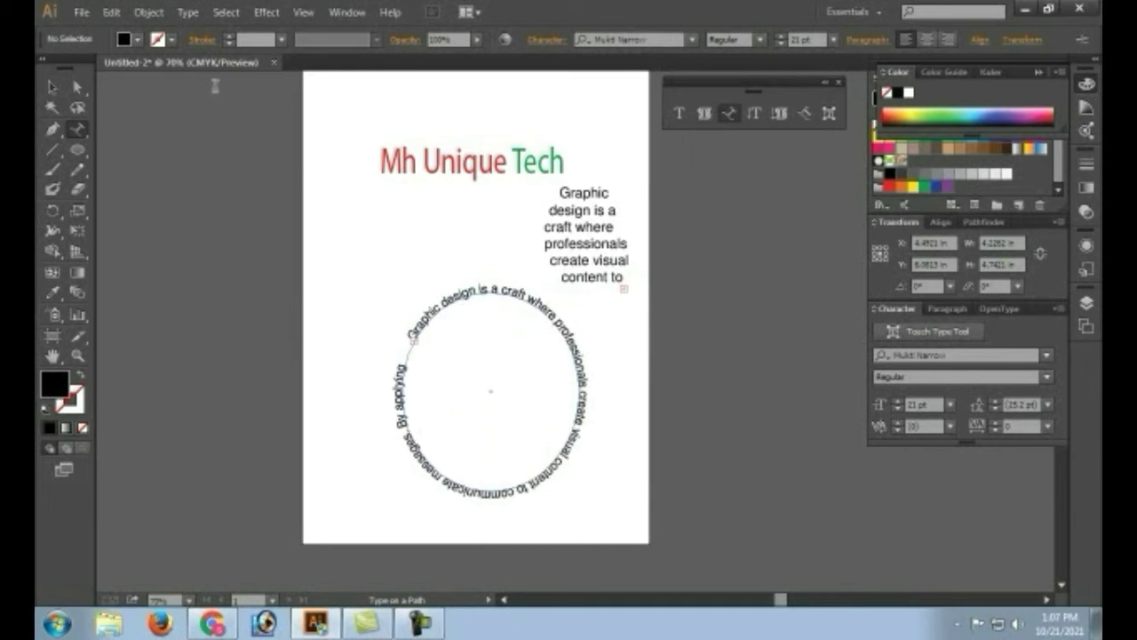
- Enlarge and move the circular text up and left, then delete it
{"action": "left_click", "coordinate": [52, 86]}
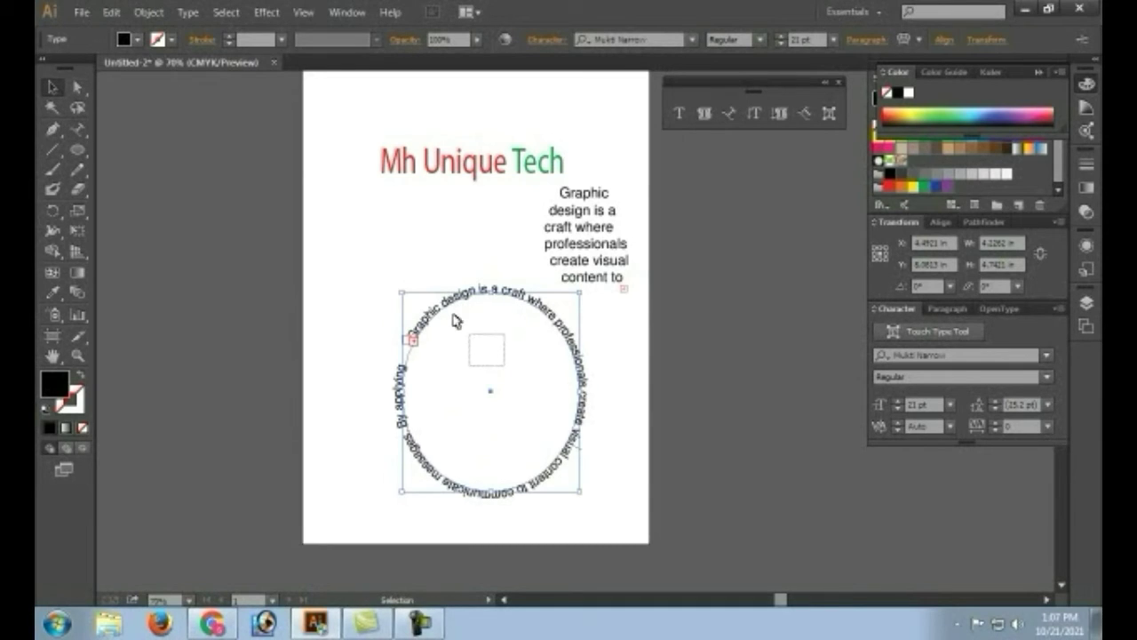
{"action": "mouse_move", "coordinate": [434, 296]}
{"action": "left_mouse_down"}
{"action": "mouse_move", "coordinate": [424, 283]}
{"action": "mouse_move", "coordinate": [428, 294]}
{"action": "left_mouse_up"}
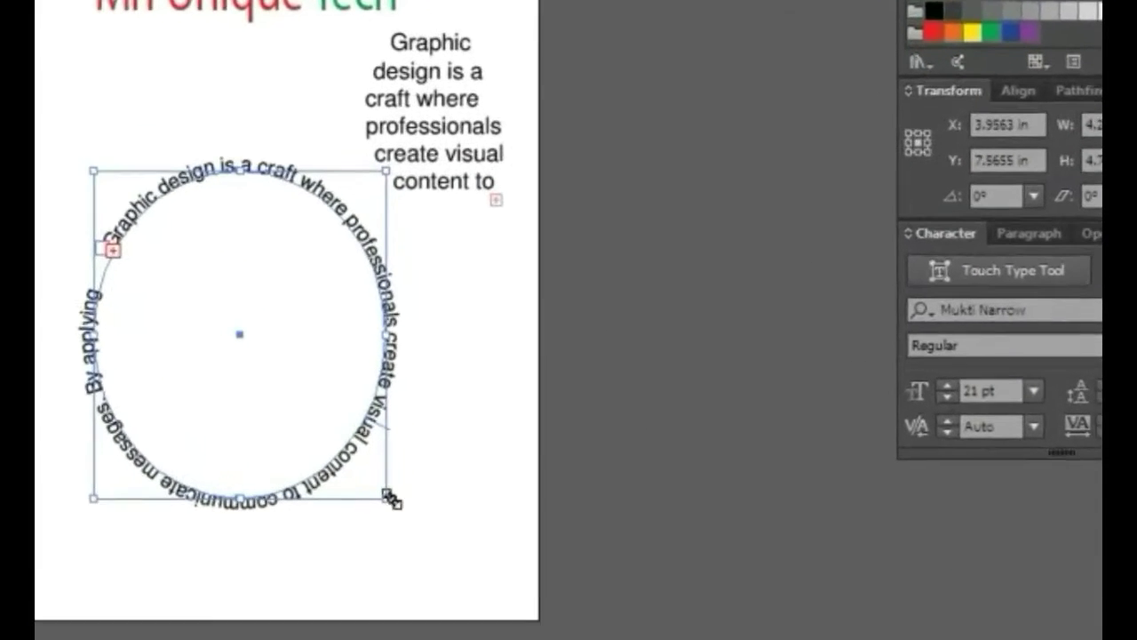
{"action": "left_click_drag", "start_coordinate": [420, 523], "coordinate": [471, 557]}
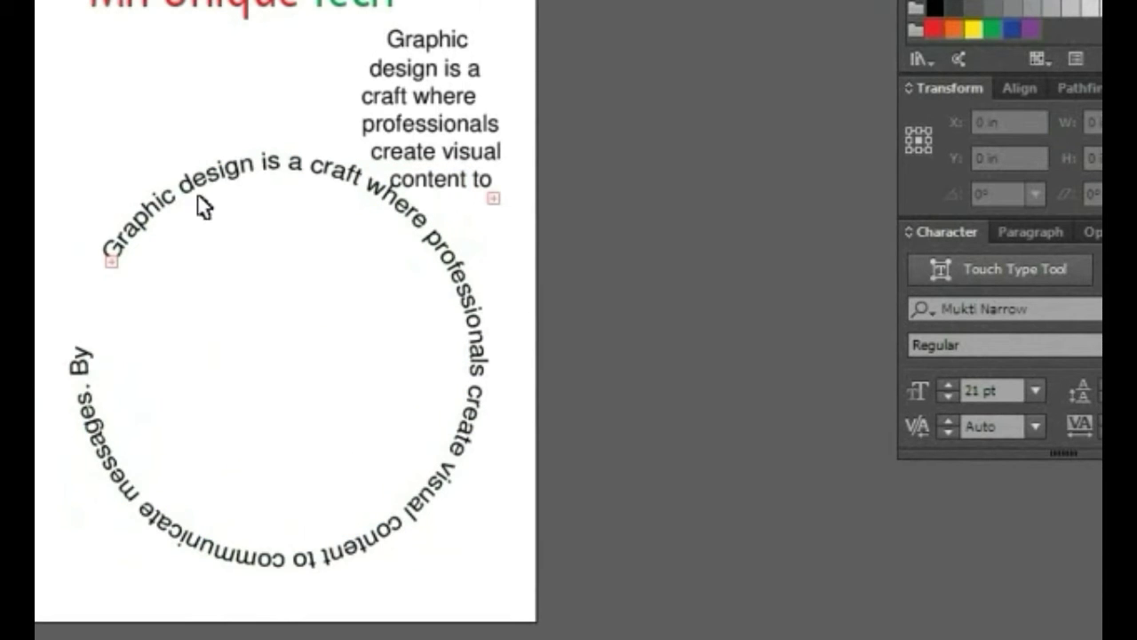
{"action": "left_click", "coordinate": [228, 183]}
{"action": "left_click", "coordinate": [238, 174]}
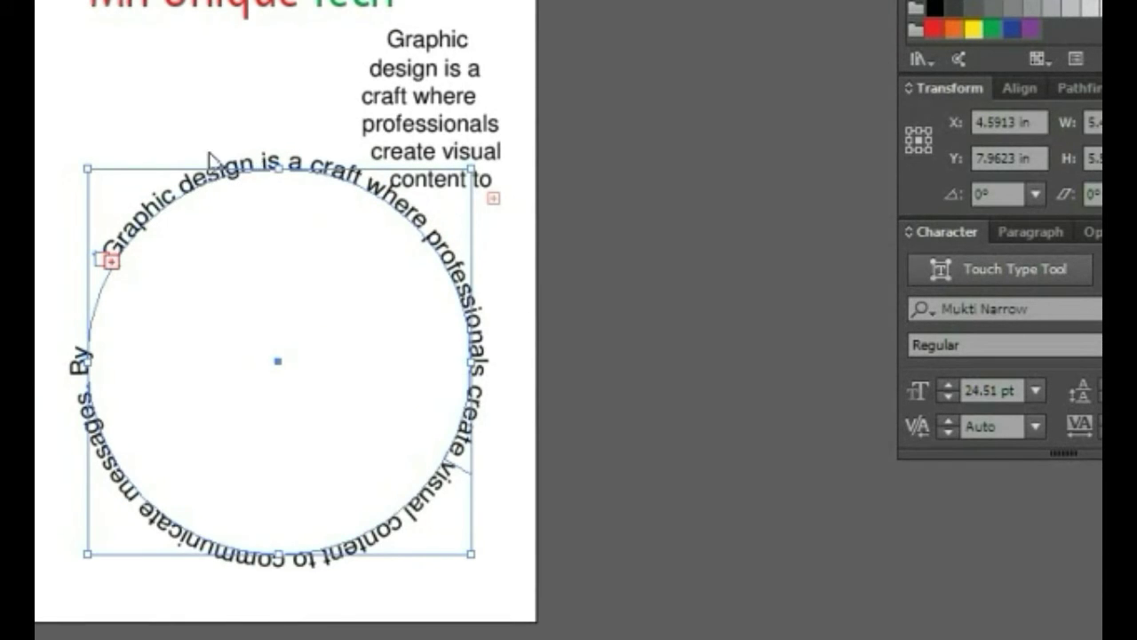
{"action": "left_click_drag", "start_coordinate": [210, 160], "coordinate": [119, 88]}
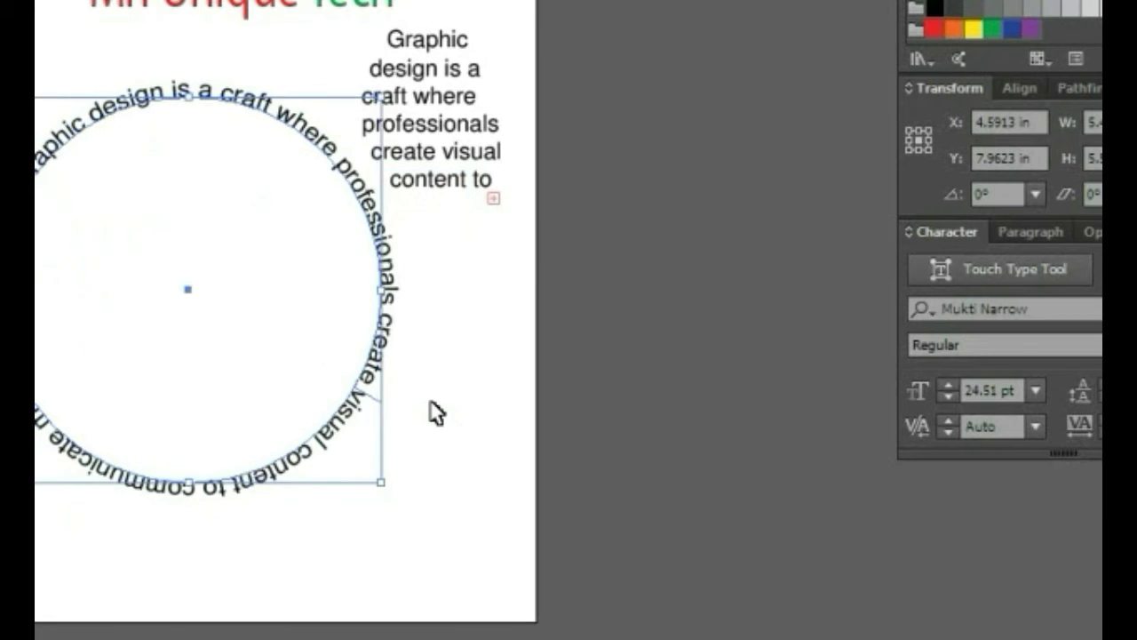
{"action": "left_click", "coordinate": [464, 406]}
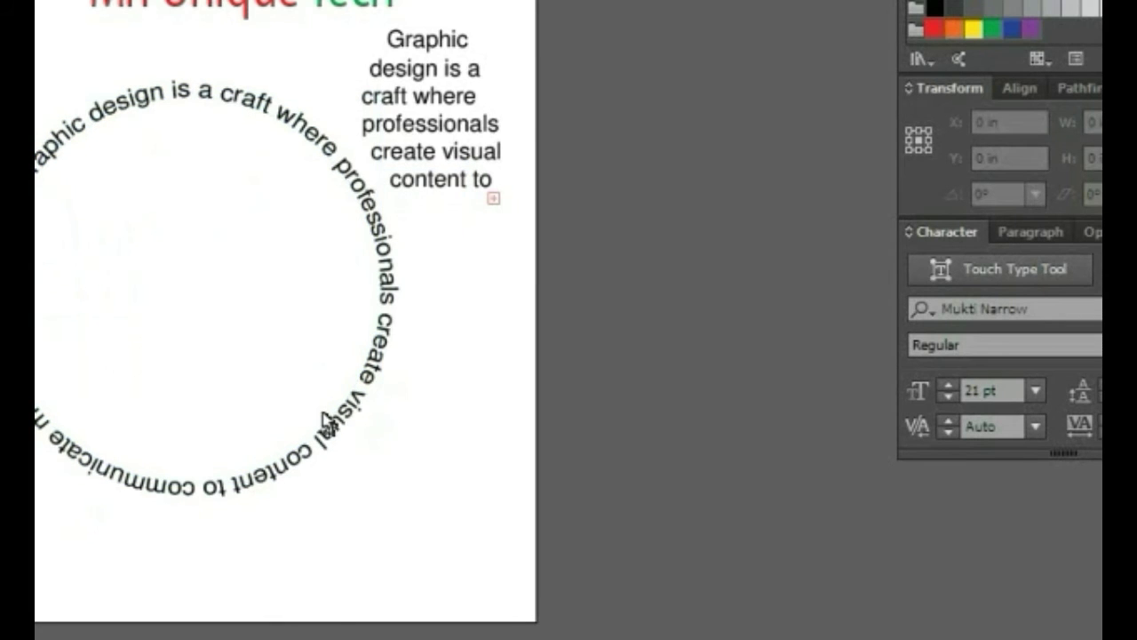
{"action": "left_click", "coordinate": [350, 425]}
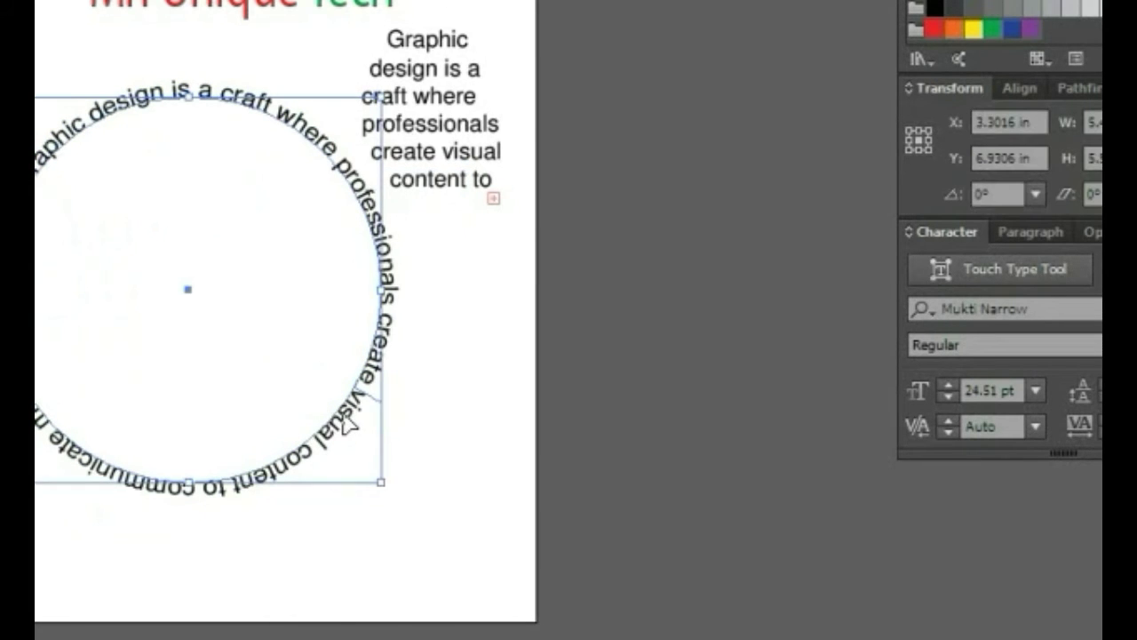
{"action": "key", "text": "Delete"}
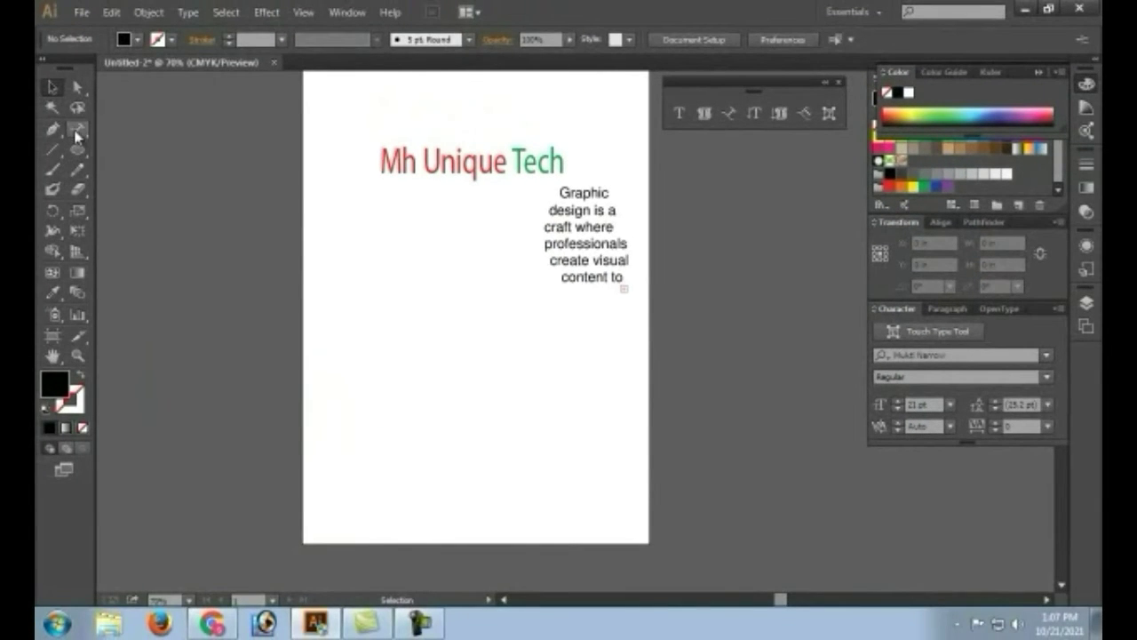
- Copy the Mh Unique Tech heading text and paste it as vertical type left of the paragraph
{"action": "left_click_drag", "start_coordinate": [77, 129], "coordinate": [138, 172]}
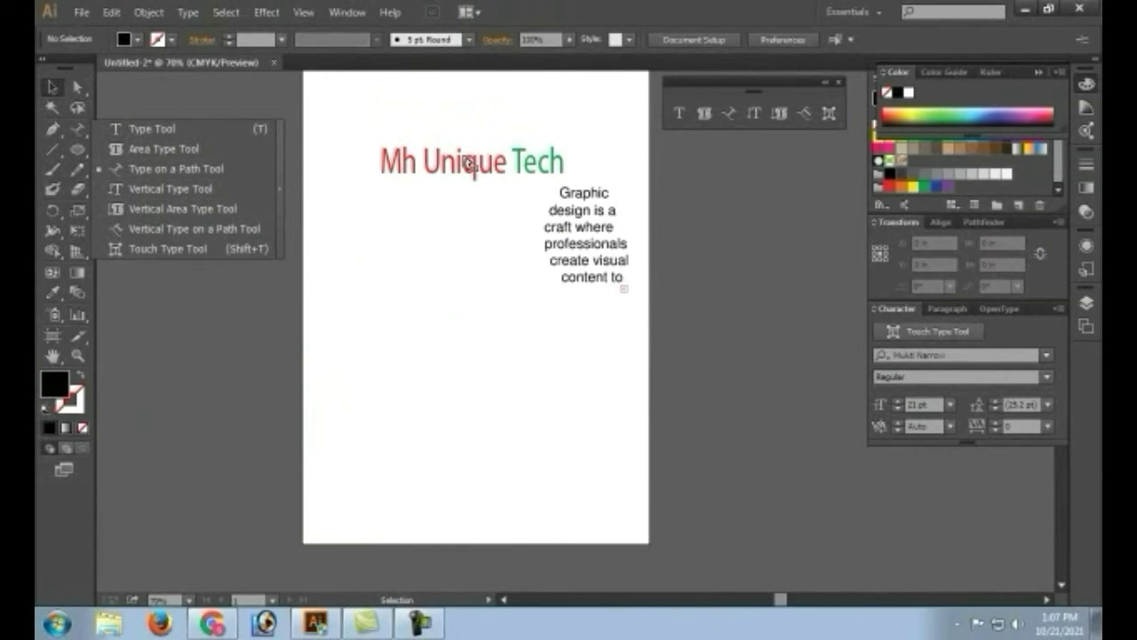
{"action": "left_click", "coordinate": [544, 167]}
{"action": "key", "text": "ctrl+a"}
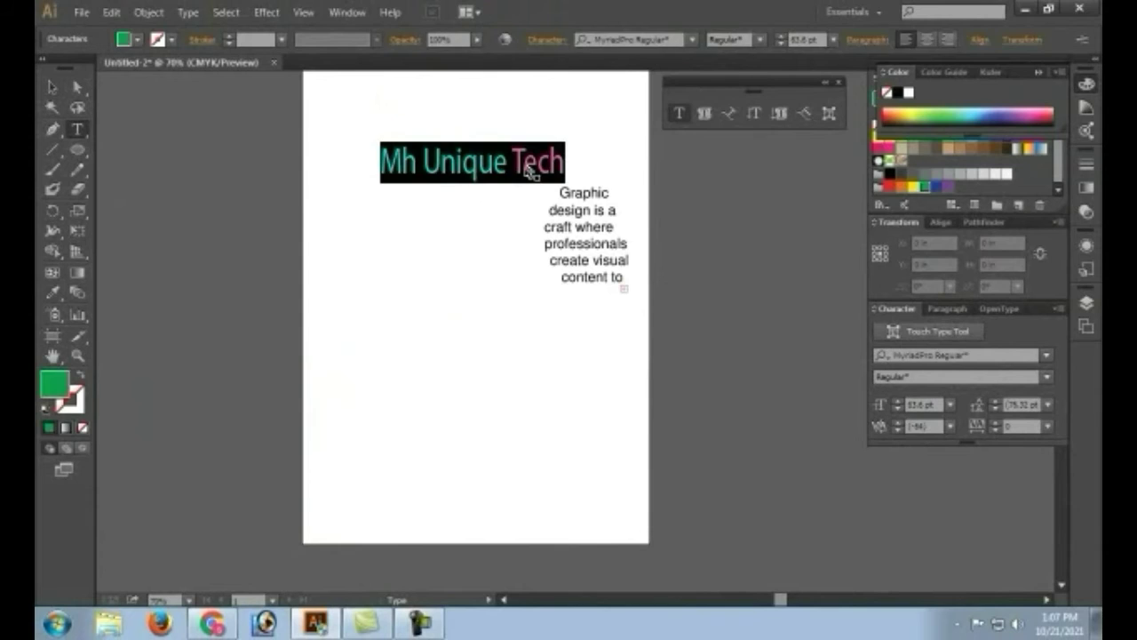
{"action": "left_click", "coordinate": [125, 214]}
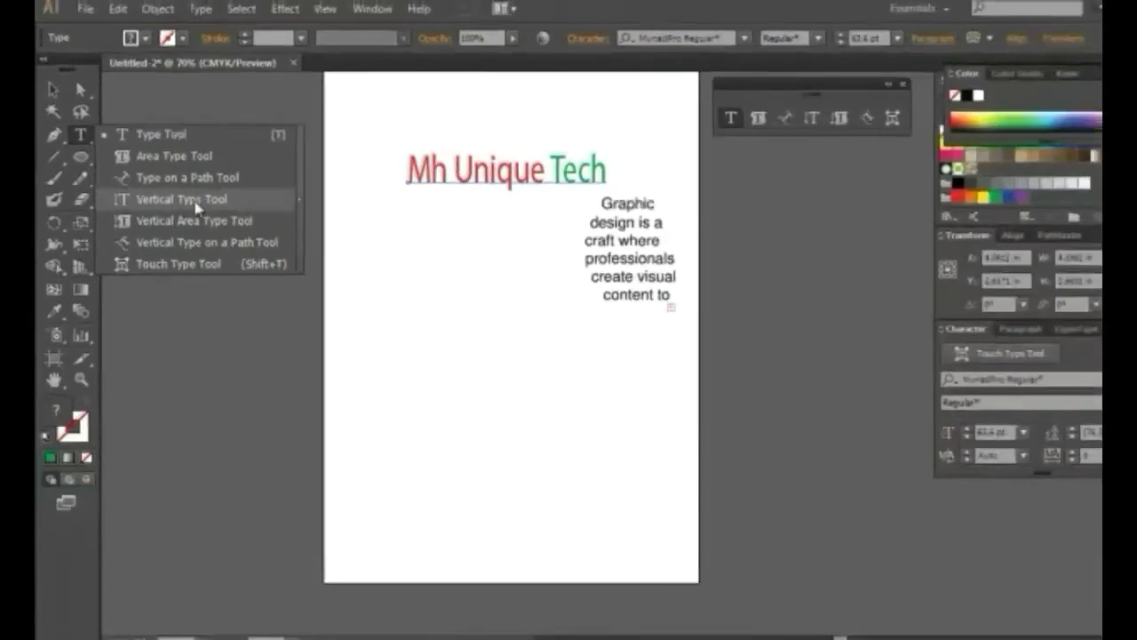
{"action": "left_click", "coordinate": [253, 329]}
{"action": "left_click", "coordinate": [380, 242]}
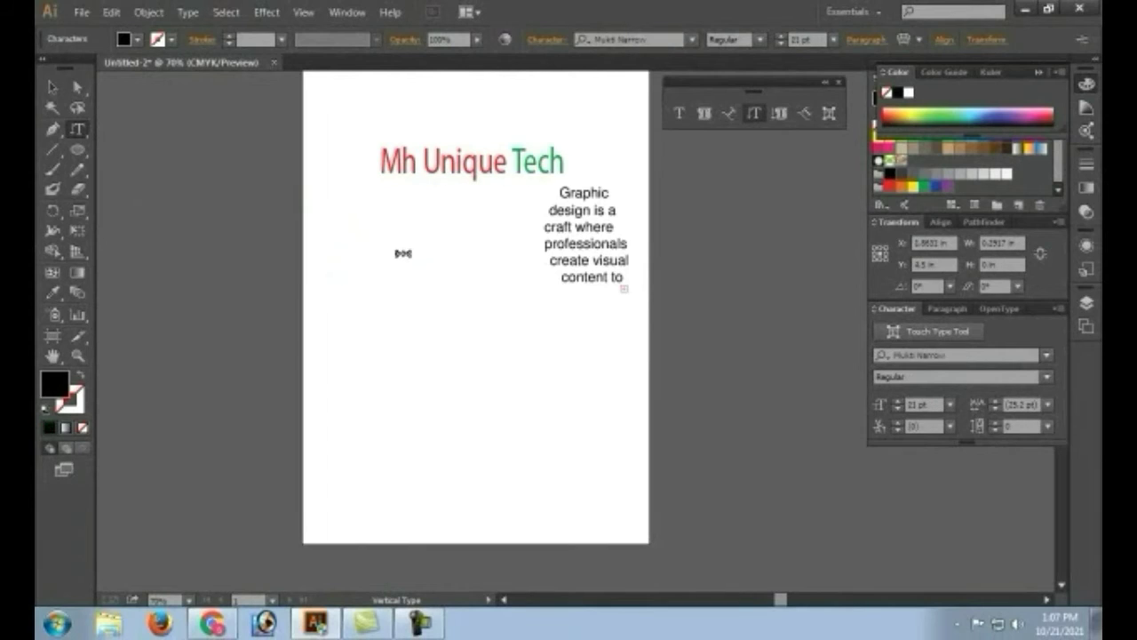
{"action": "key", "text": "Escape"}
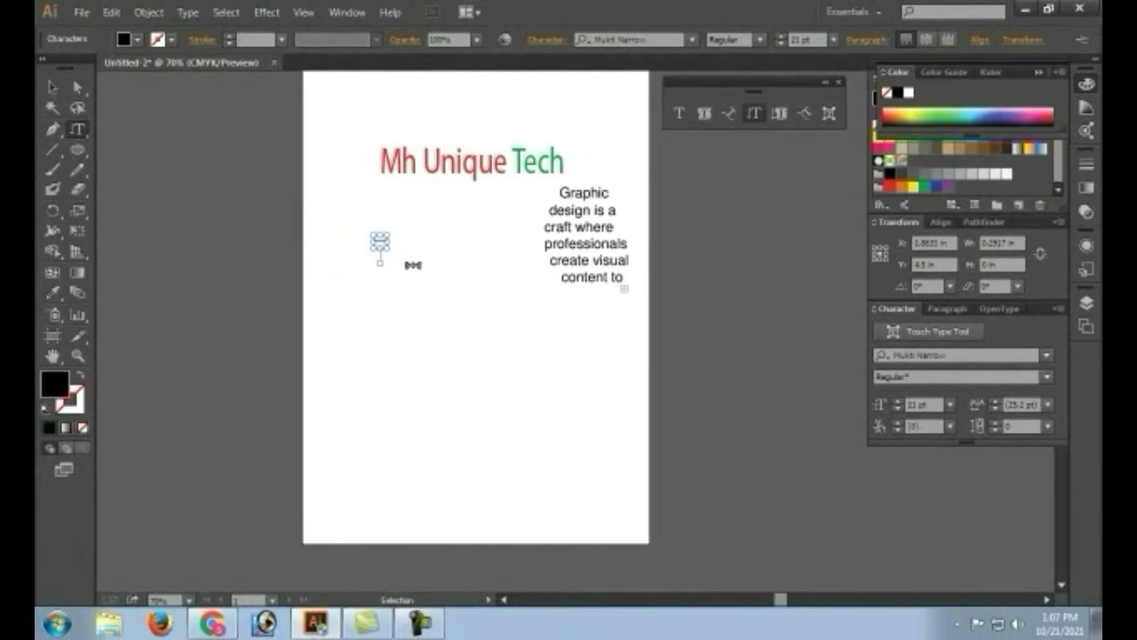
{"action": "key", "text": "ctrl+v"}
- Move and rescale the vertical Mh Unique Tech text, placing it at the page's left edge
{"action": "left_click", "coordinate": [54, 87]}
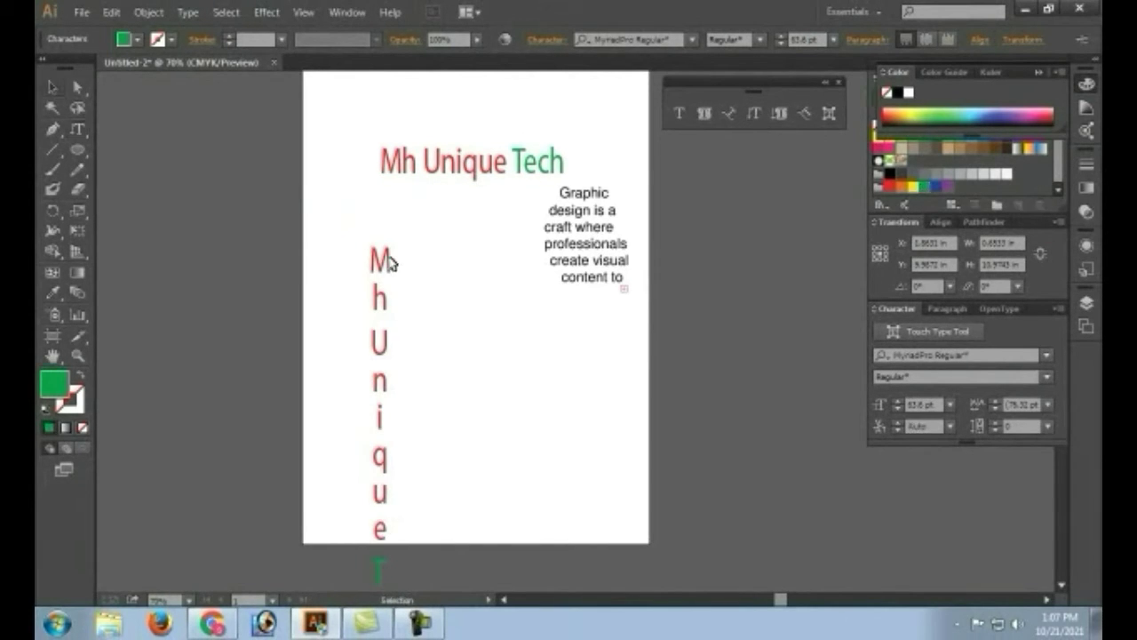
{"action": "left_click", "coordinate": [379, 327]}
{"action": "left_click_drag", "start_coordinate": [379, 306], "coordinate": [347, 173]}
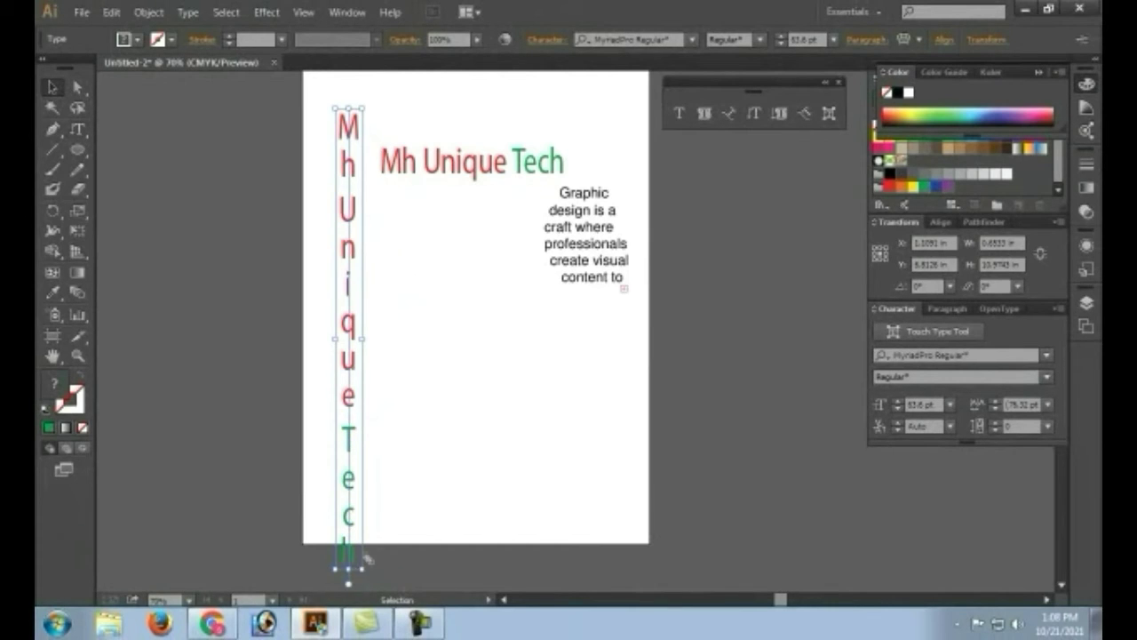
{"action": "left_click_drag", "start_coordinate": [363, 567], "coordinate": [412, 522]}
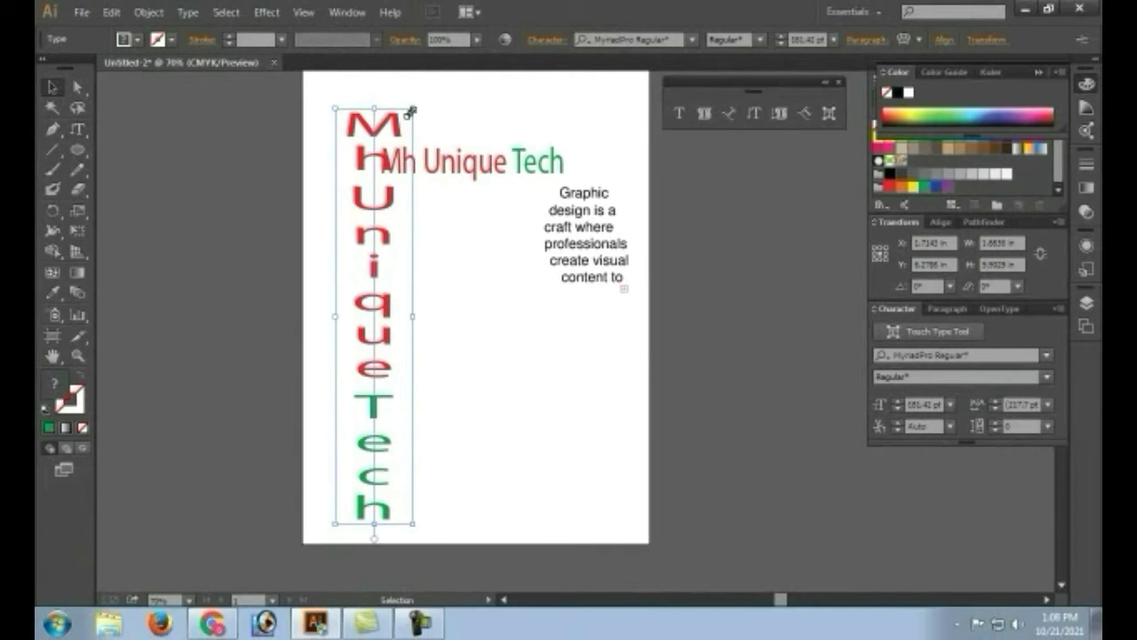
{"action": "left_click_drag", "start_coordinate": [413, 109], "coordinate": [375, 228]}
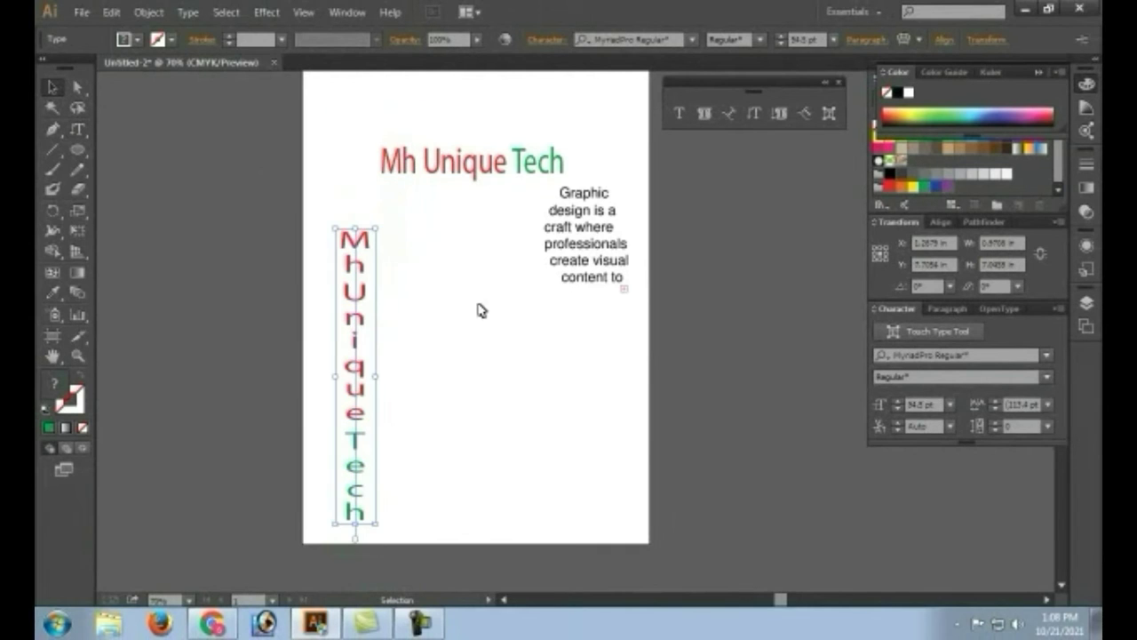
{"action": "left_click", "coordinate": [427, 359]}
{"action": "left_click_drag", "start_coordinate": [359, 384], "coordinate": [331, 365]}
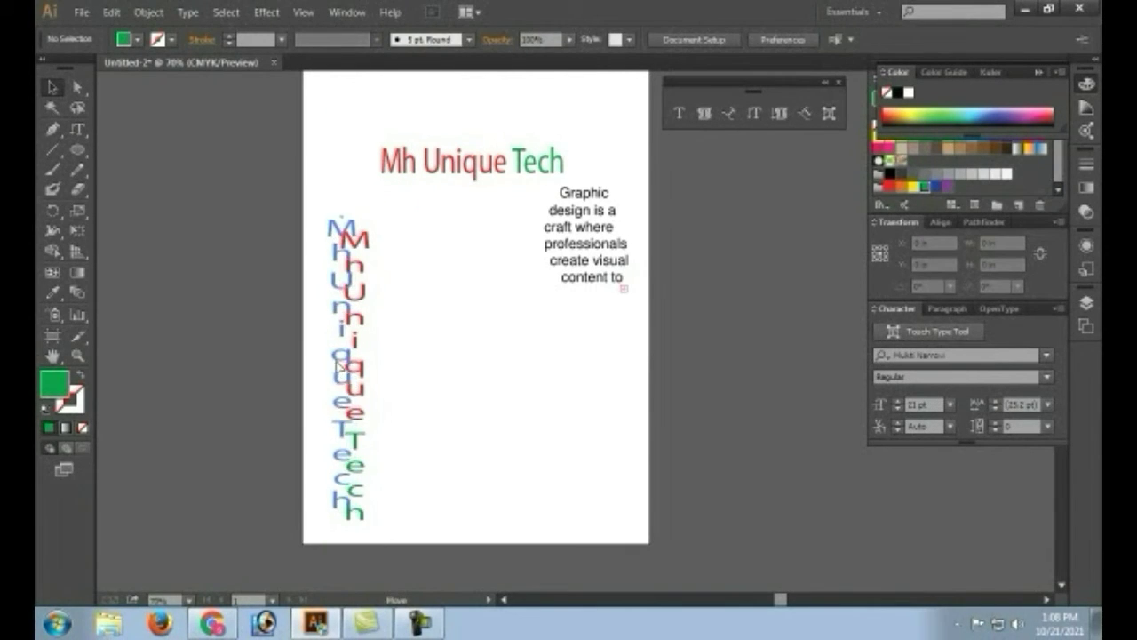
{"action": "left_click", "coordinate": [444, 444]}
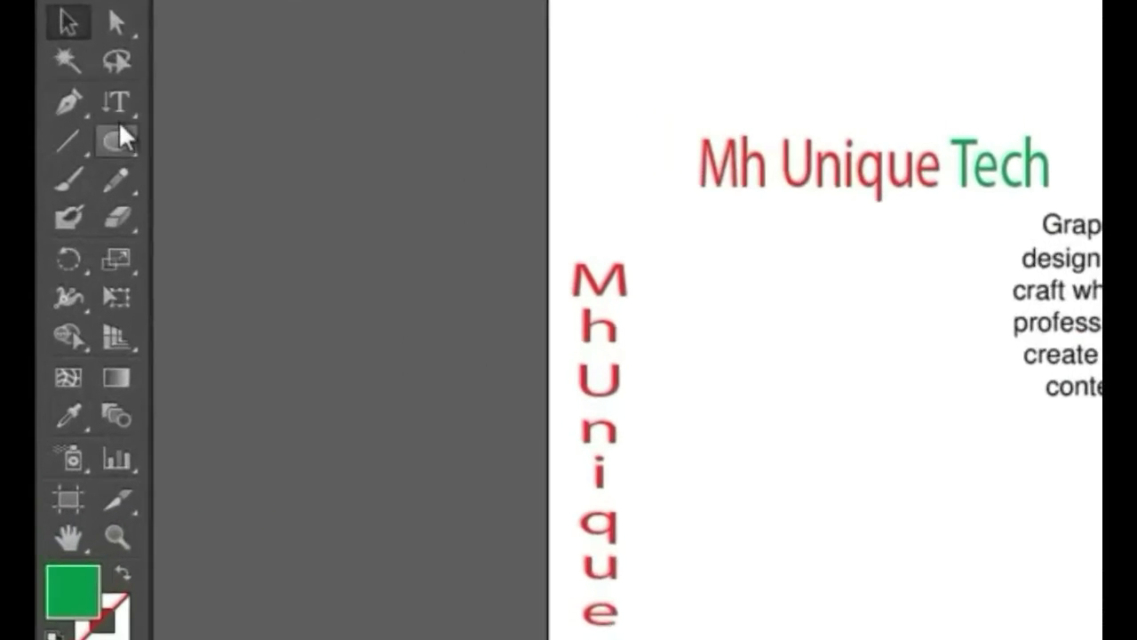
- Move the vertical Mh Unique Tech column beside the Graphic design paragraph
{"action": "left_click", "coordinate": [86, 122]}
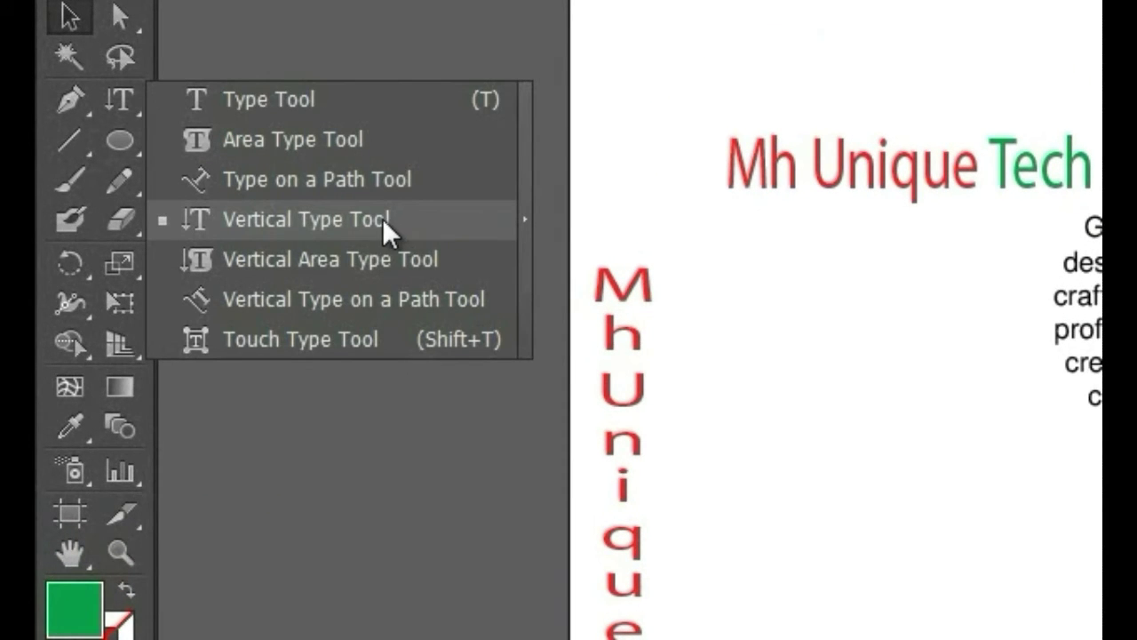
{"action": "left_click", "coordinate": [447, 216]}
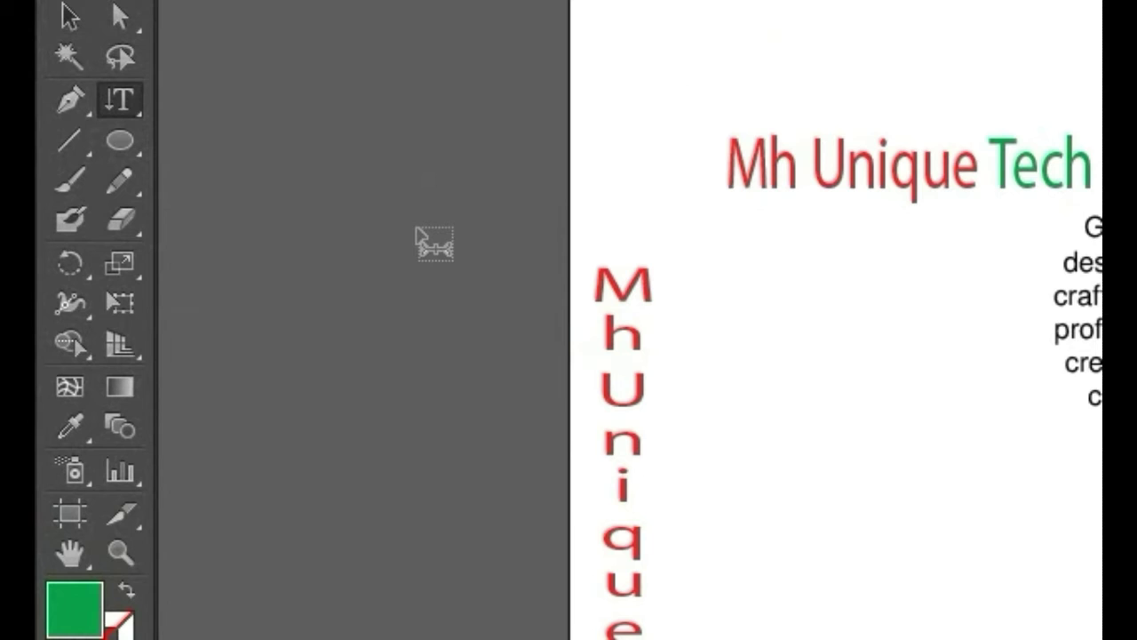
{"action": "left_click", "coordinate": [68, 19]}
{"action": "left_click", "coordinate": [625, 539]}
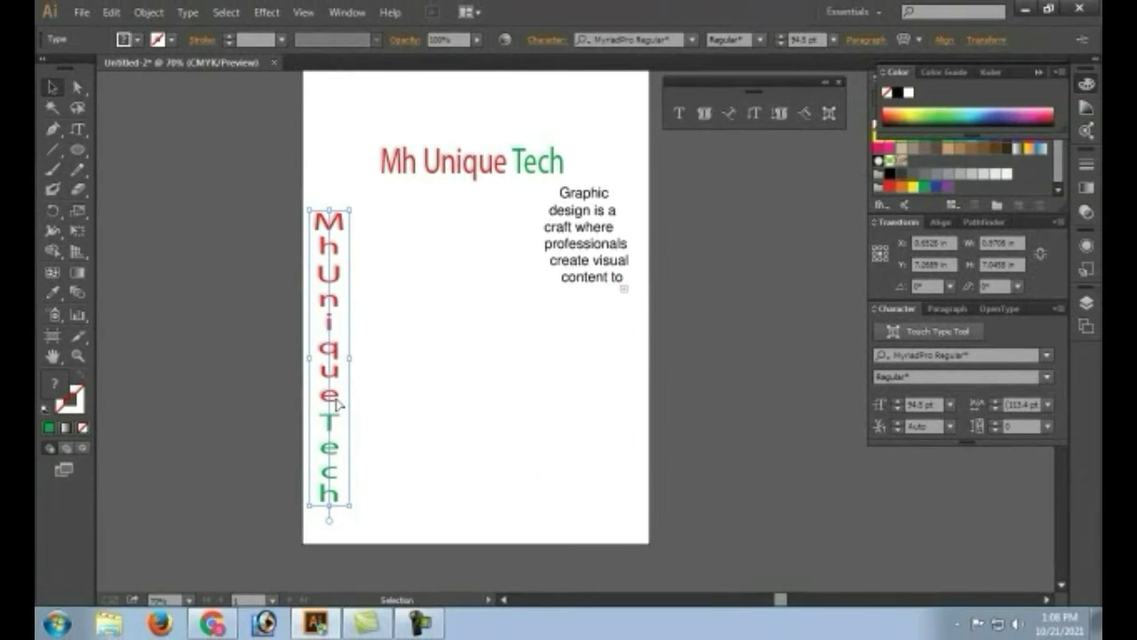
{"action": "left_click_drag", "start_coordinate": [336, 400], "coordinate": [534, 381]}
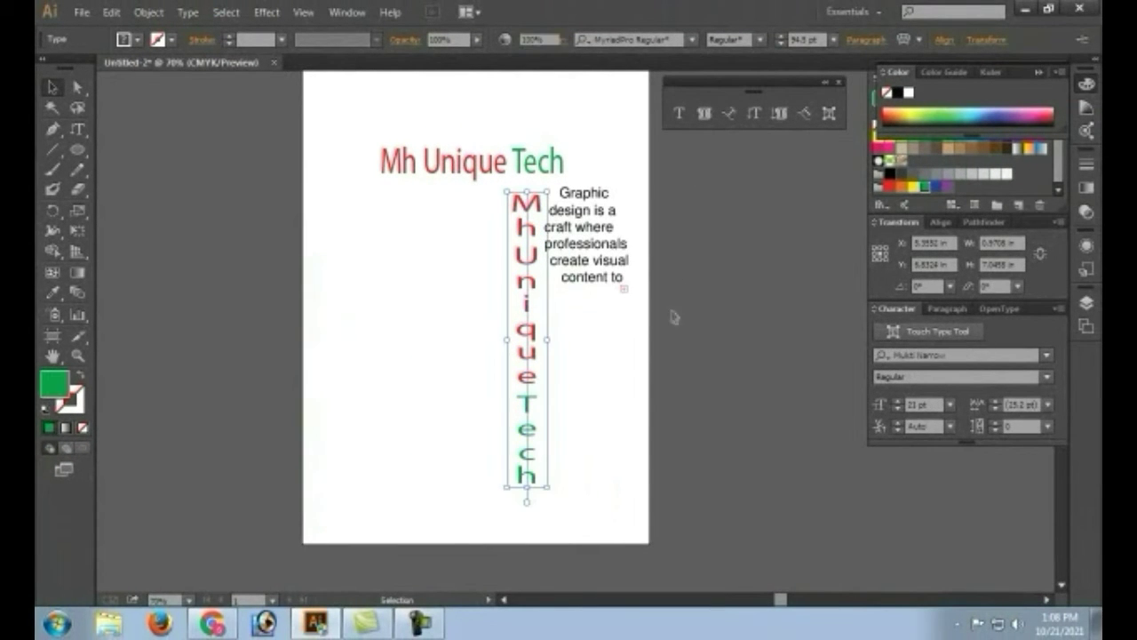
{"action": "left_click", "coordinate": [419, 379]}
- Try Vertical Area Type on empty canvas and dismiss the path-required warning
{"action": "left_click", "coordinate": [77, 130]}
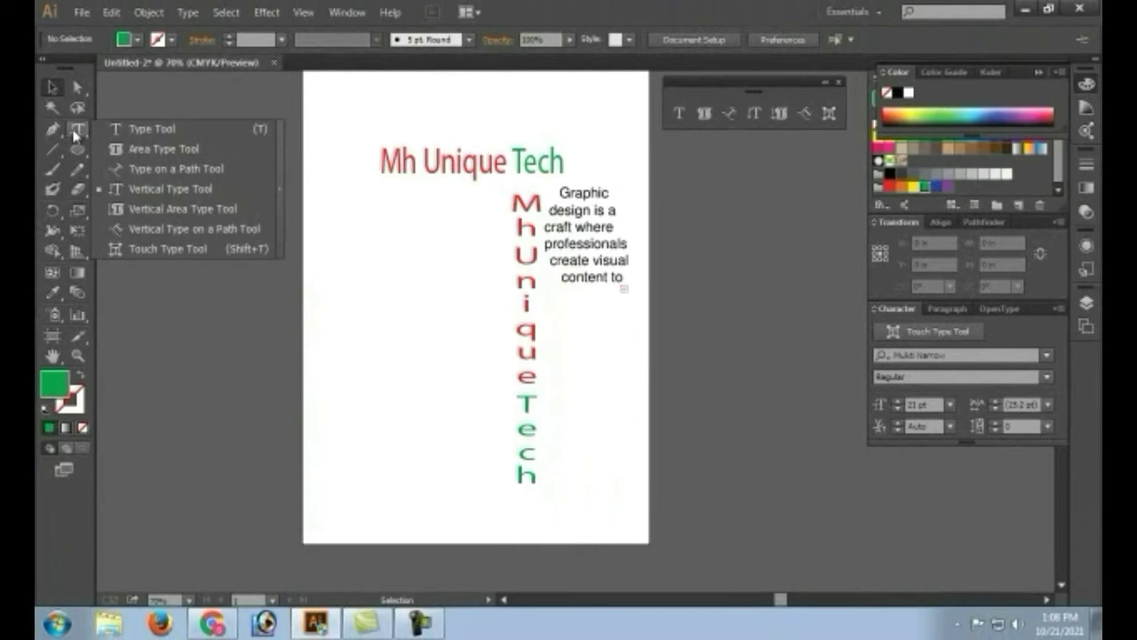
{"action": "left_click", "coordinate": [190, 214]}
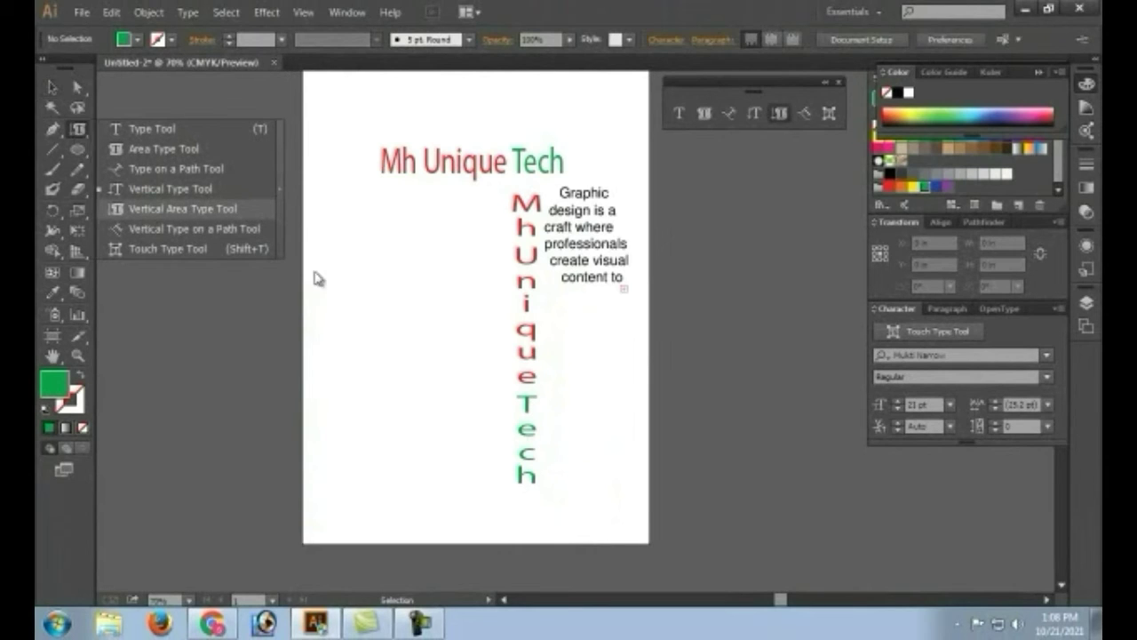
{"action": "left_click", "coordinate": [343, 239]}
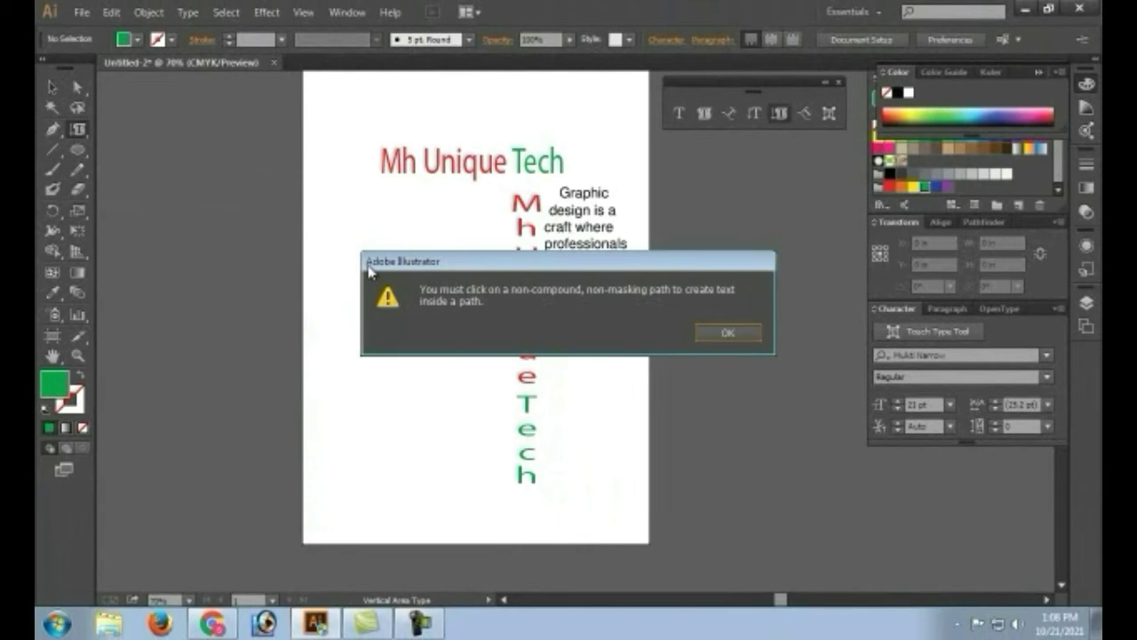
{"action": "left_click", "coordinate": [747, 334]}
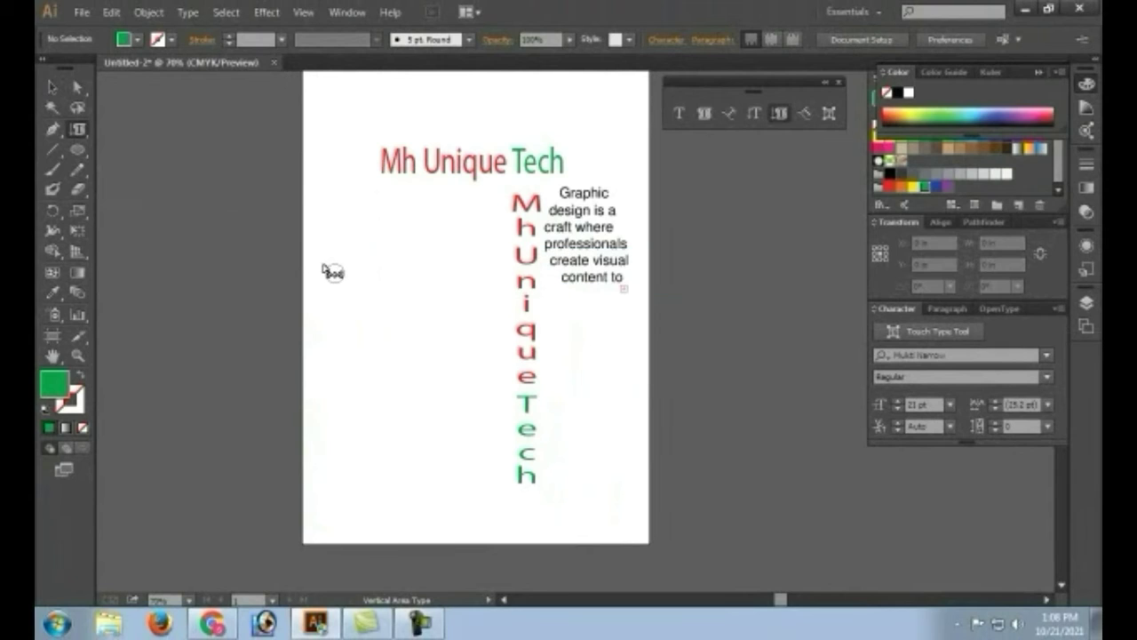
- Draw a tall ellipse on the left of the page and convert it with Vertical Area Type
{"action": "mouse_move", "coordinate": [77, 150]}
{"action": "left_mouse_down"}
{"action": "mouse_move", "coordinate": [140, 205]}
{"action": "mouse_move", "coordinate": [152, 188]}
{"action": "left_mouse_up"}
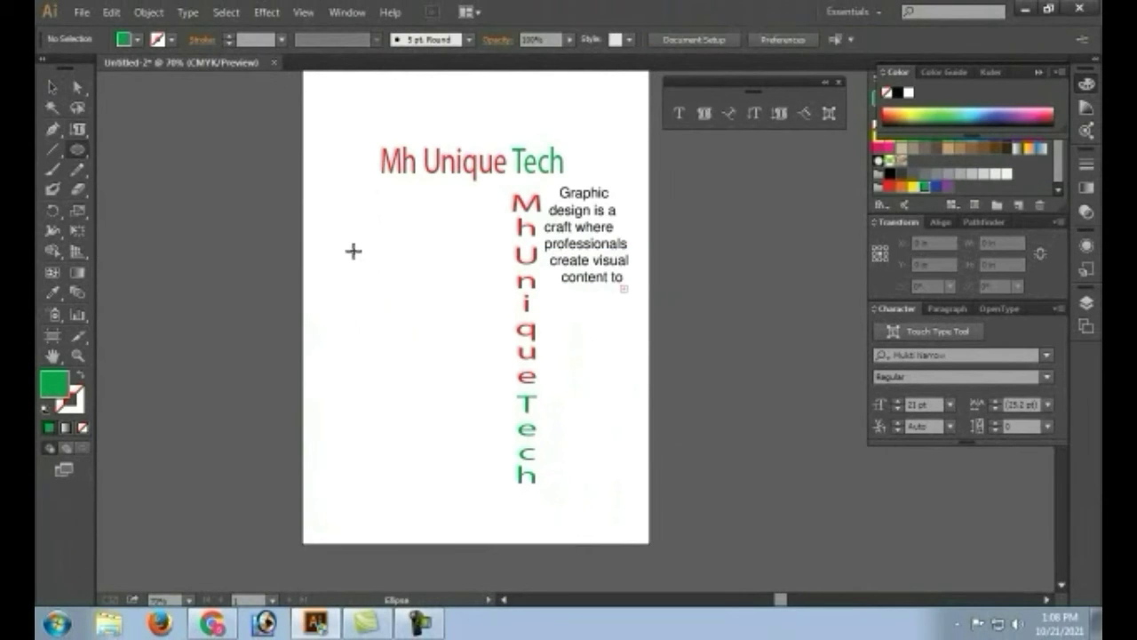
{"action": "left_click_drag", "start_coordinate": [353, 251], "coordinate": [490, 468]}
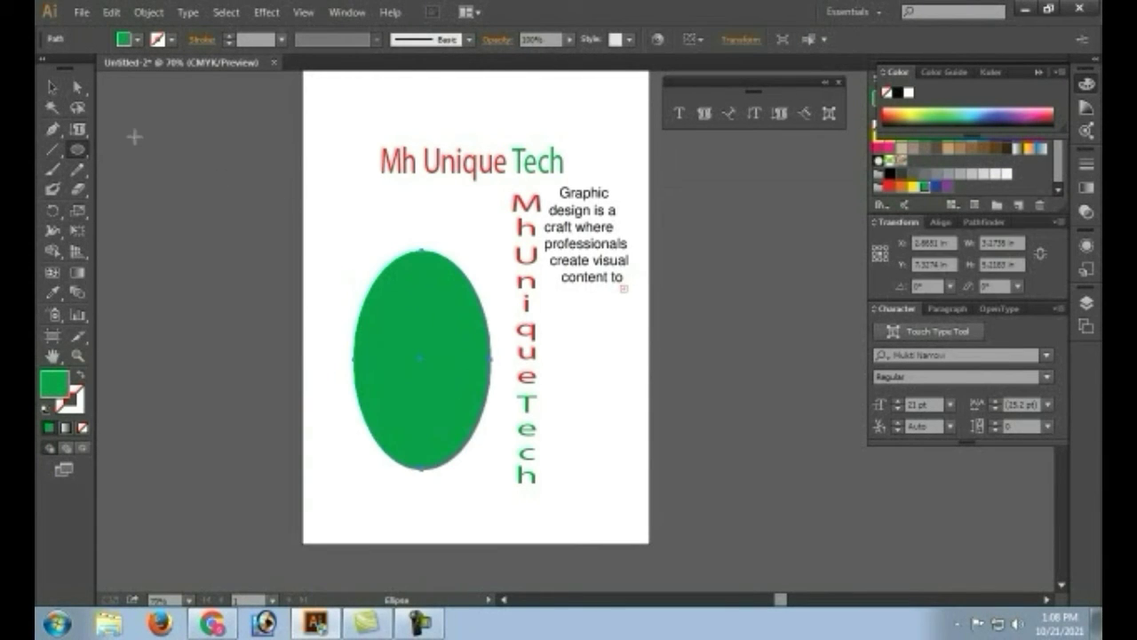
{"action": "mouse_move", "coordinate": [78, 129]}
{"action": "left_mouse_down"}
{"action": "mouse_move", "coordinate": [133, 227]}
{"action": "mouse_move", "coordinate": [187, 211]}
{"action": "left_mouse_up"}
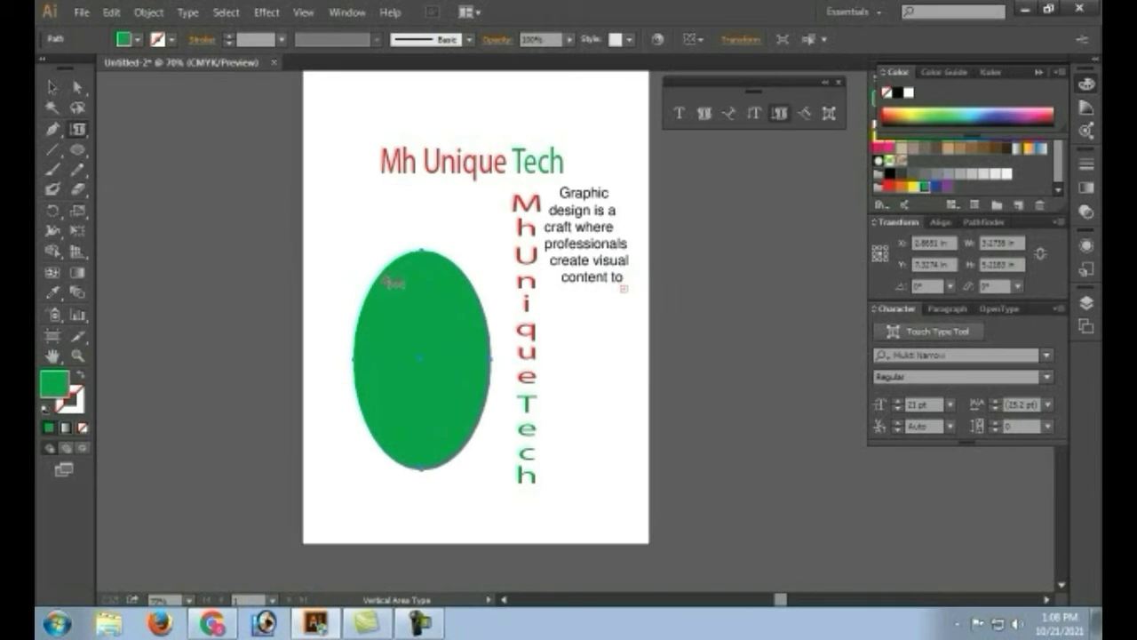
{"action": "left_click", "coordinate": [374, 307]}
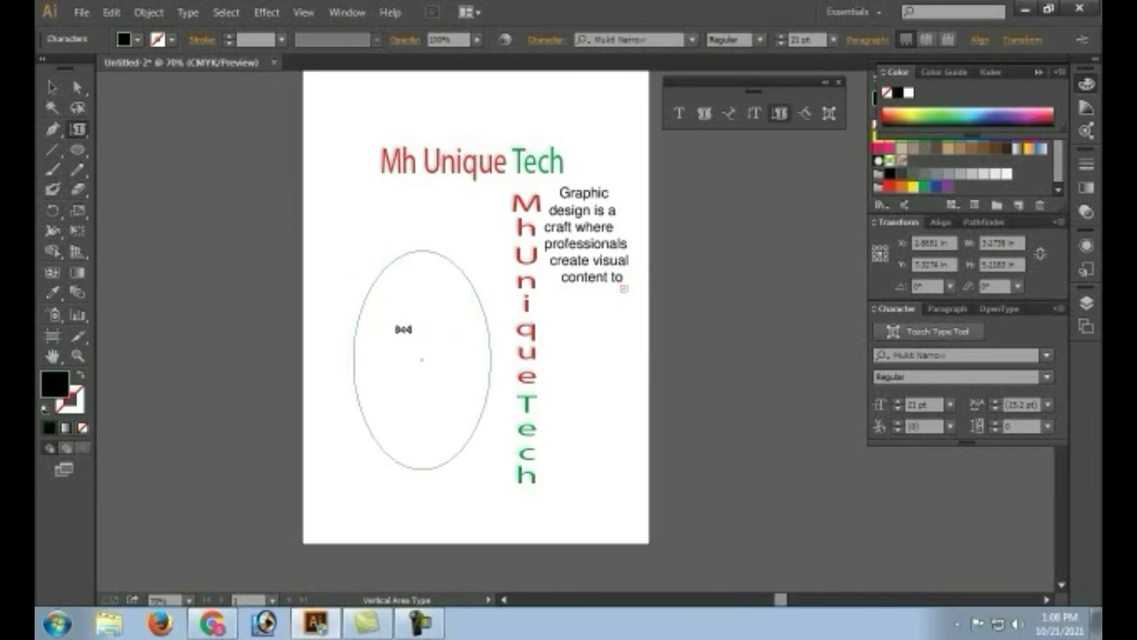
- Paste the copied text into the ellipse as a test, then undo the paste
{"action": "left_click", "coordinate": [51, 86]}
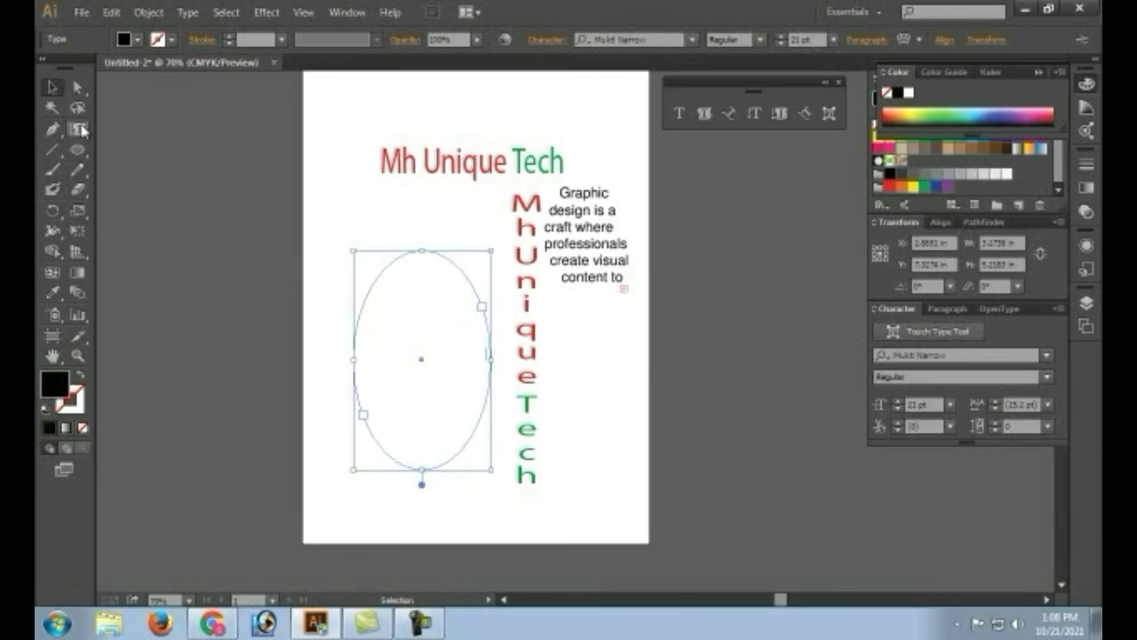
{"action": "left_click", "coordinate": [77, 129]}
{"action": "key", "text": "Escape"}
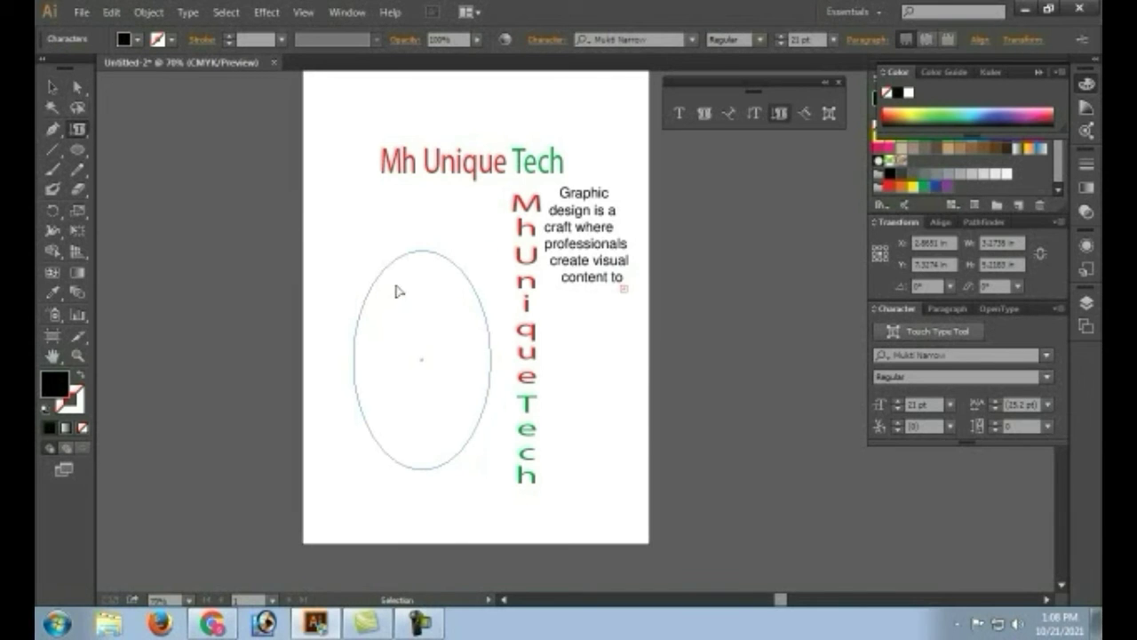
{"action": "double_click", "coordinate": [397, 303]}
{"action": "key", "text": "ctrl+v"}
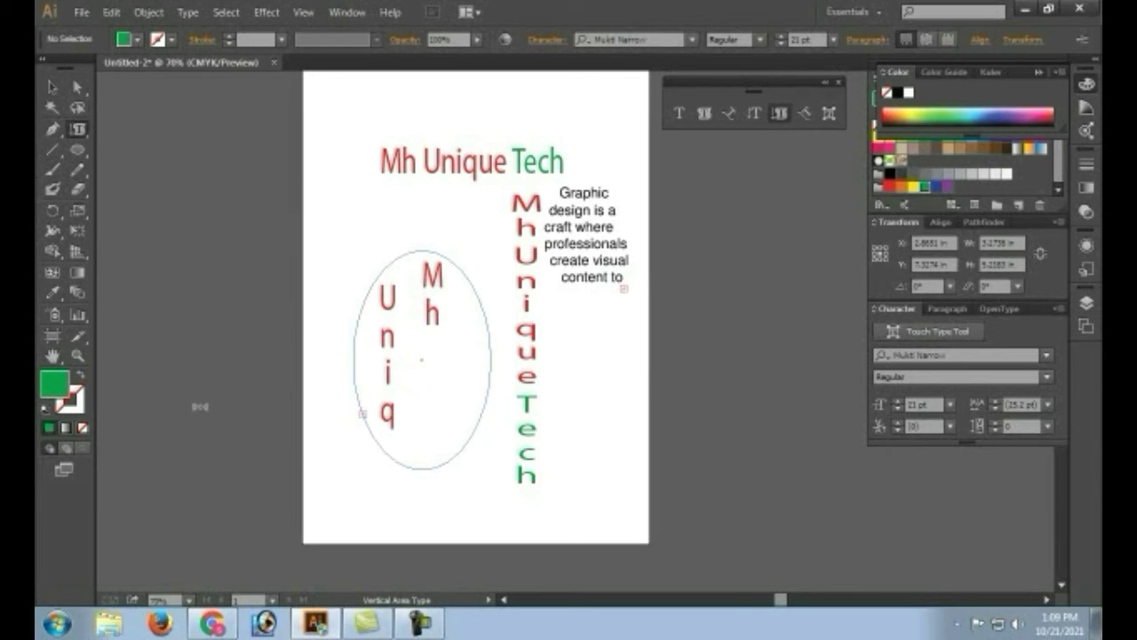
{"action": "key", "text": "Escape"}
{"action": "key", "text": "ctrl+z"}
- Switch to Chrome for the Graphic design definition, then return to Illustrator
{"action": "left_click", "coordinate": [212, 622]}
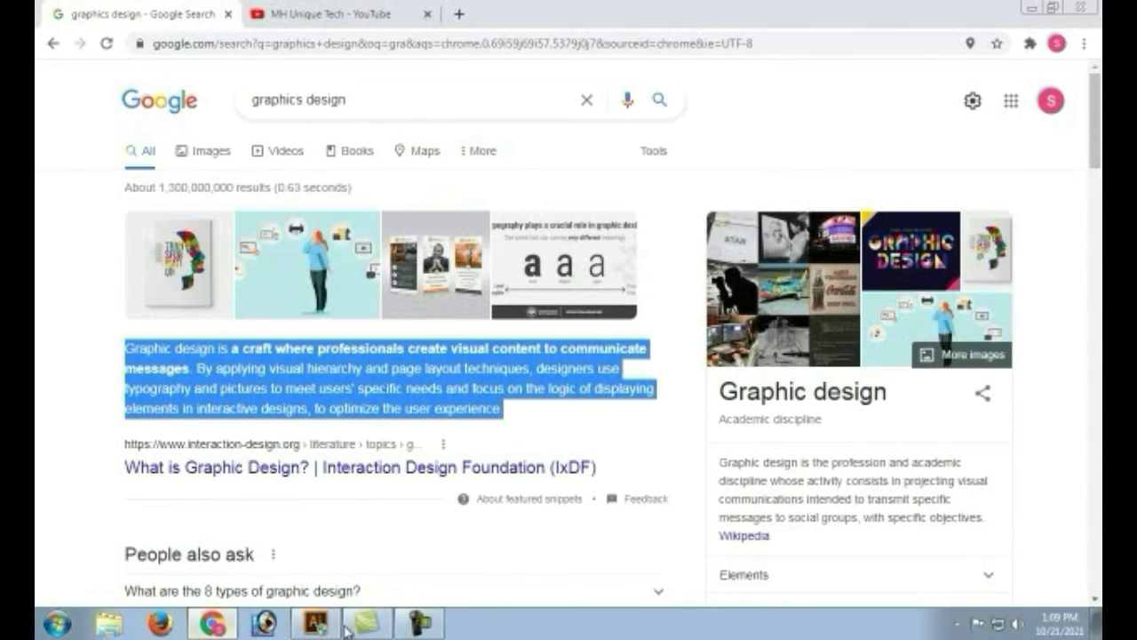
{"action": "left_click", "coordinate": [316, 622]}
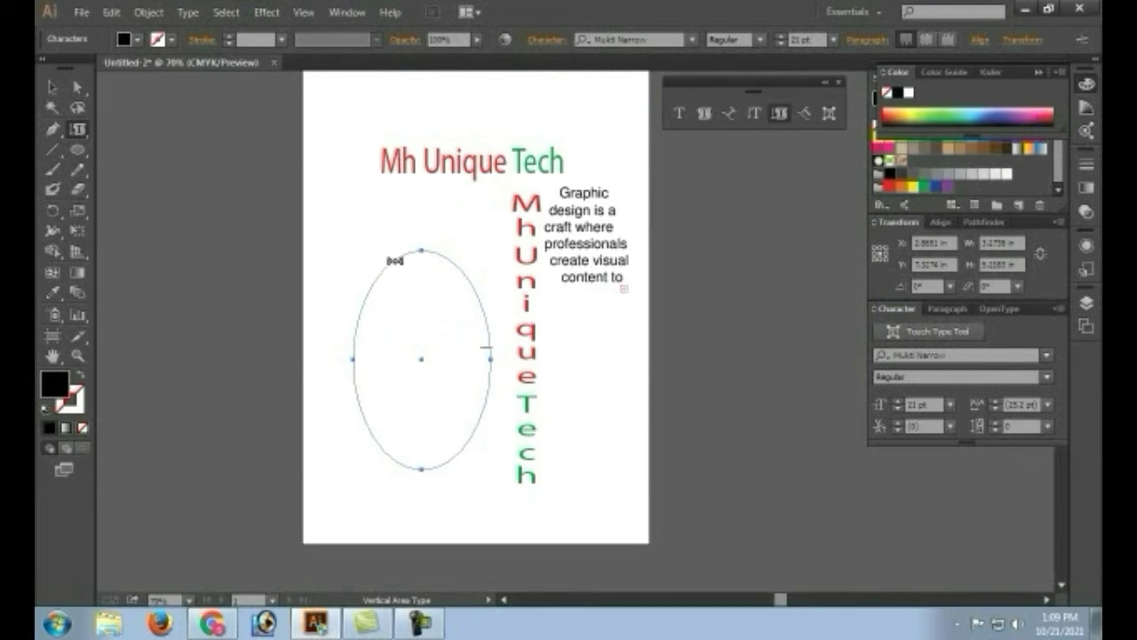
- Select the ellipse holding the pasted Graphic design text, then delete it
{"action": "key", "text": "v"}
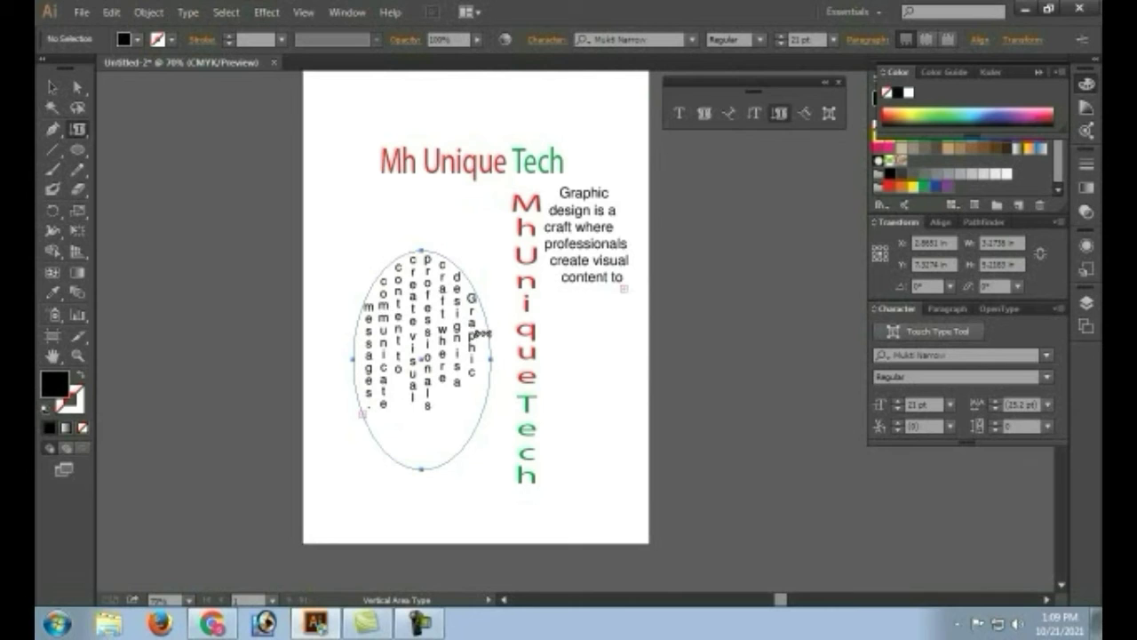
{"action": "left_click", "coordinate": [51, 86]}
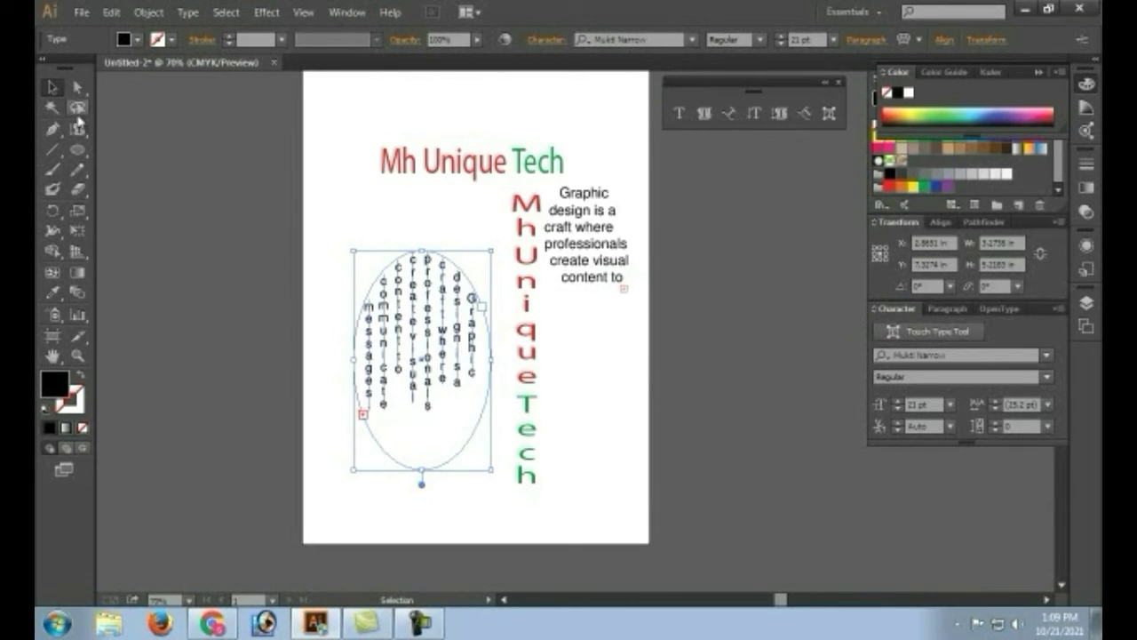
{"action": "left_click_drag", "start_coordinate": [79, 124], "coordinate": [160, 195]}
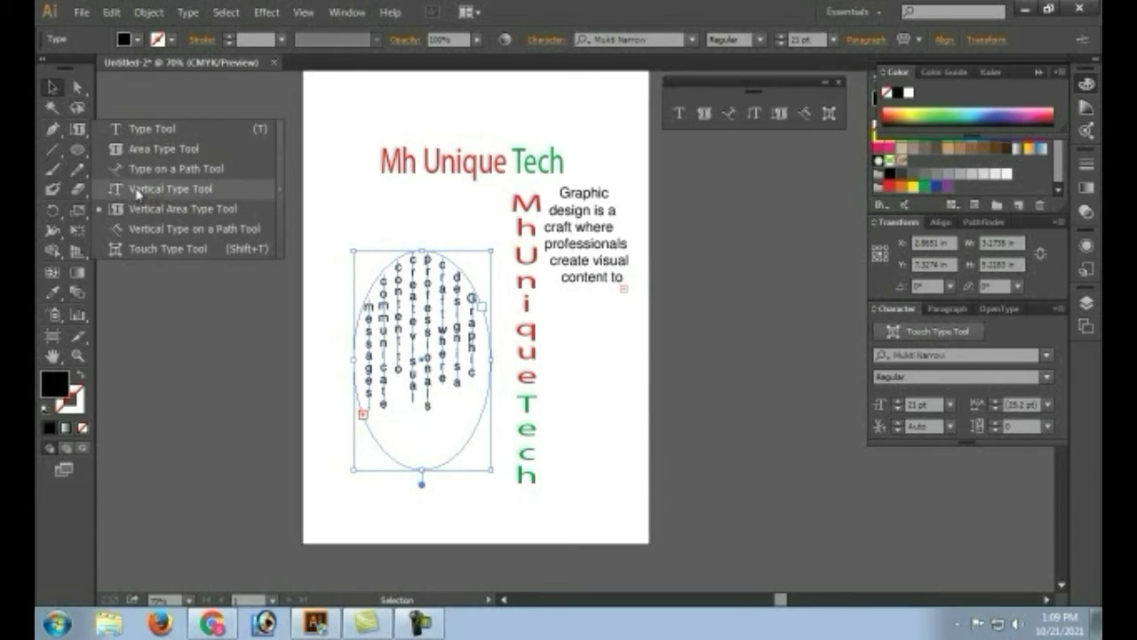
{"action": "left_click_drag", "start_coordinate": [166, 195], "coordinate": [241, 336]}
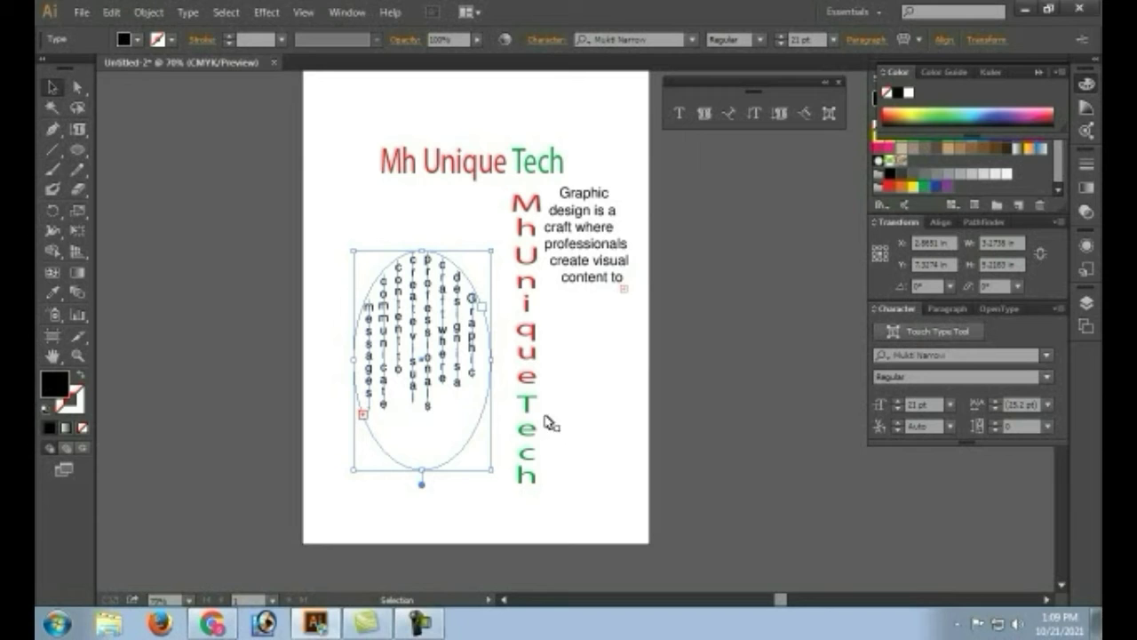
{"action": "left_click", "coordinate": [492, 409]}
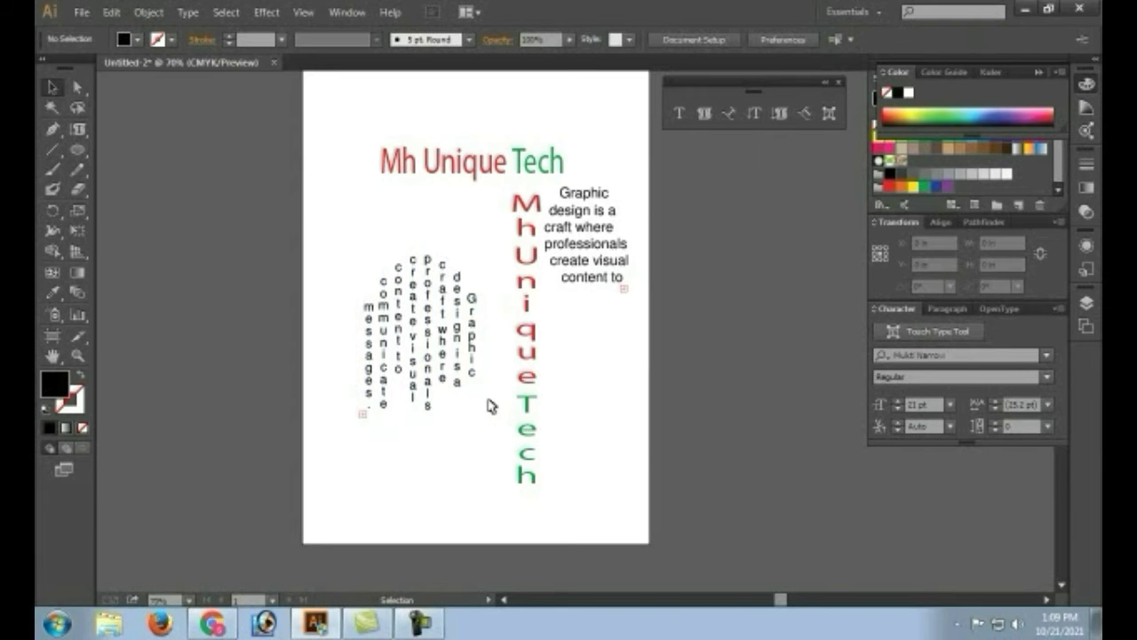
{"action": "left_click", "coordinate": [413, 315]}
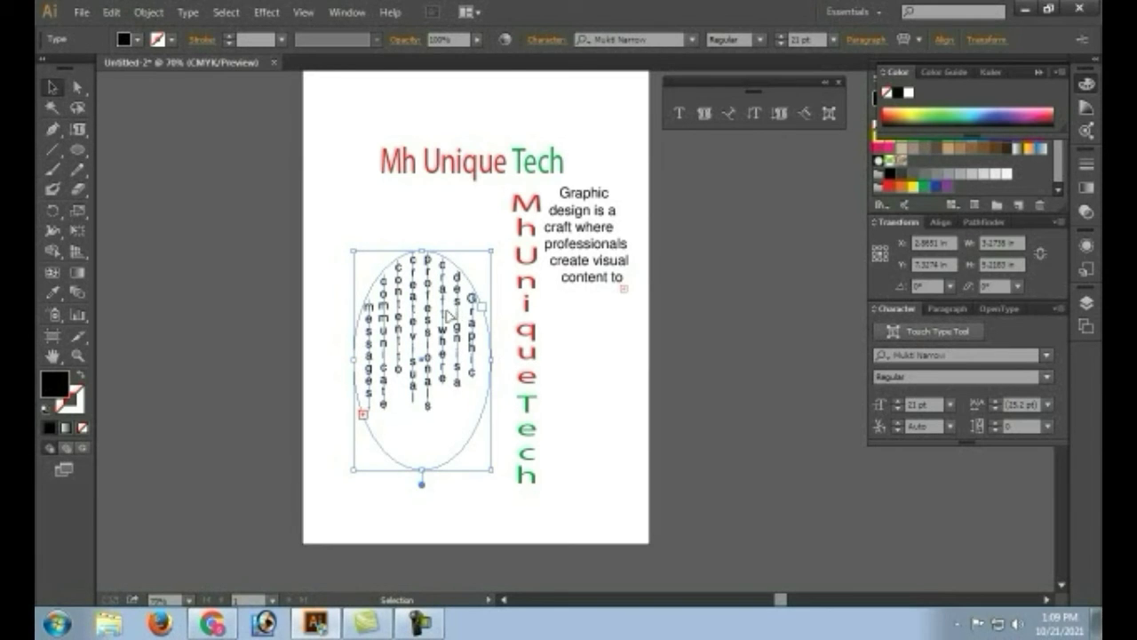
{"action": "key", "text": "Delete"}
- Delete the vertical MhUniqueTech column and the Graphic design paragraph
{"action": "left_click", "coordinate": [528, 354]}
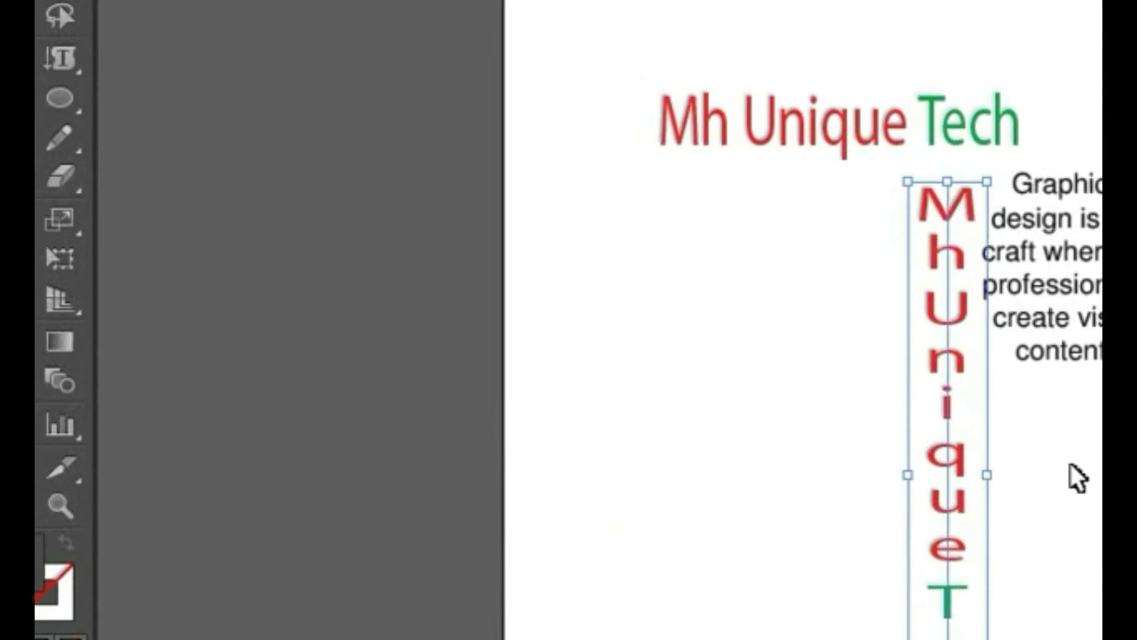
{"action": "key", "text": "Delete"}
{"action": "left_click", "coordinate": [1082, 364]}
{"action": "key", "text": "Delete"}
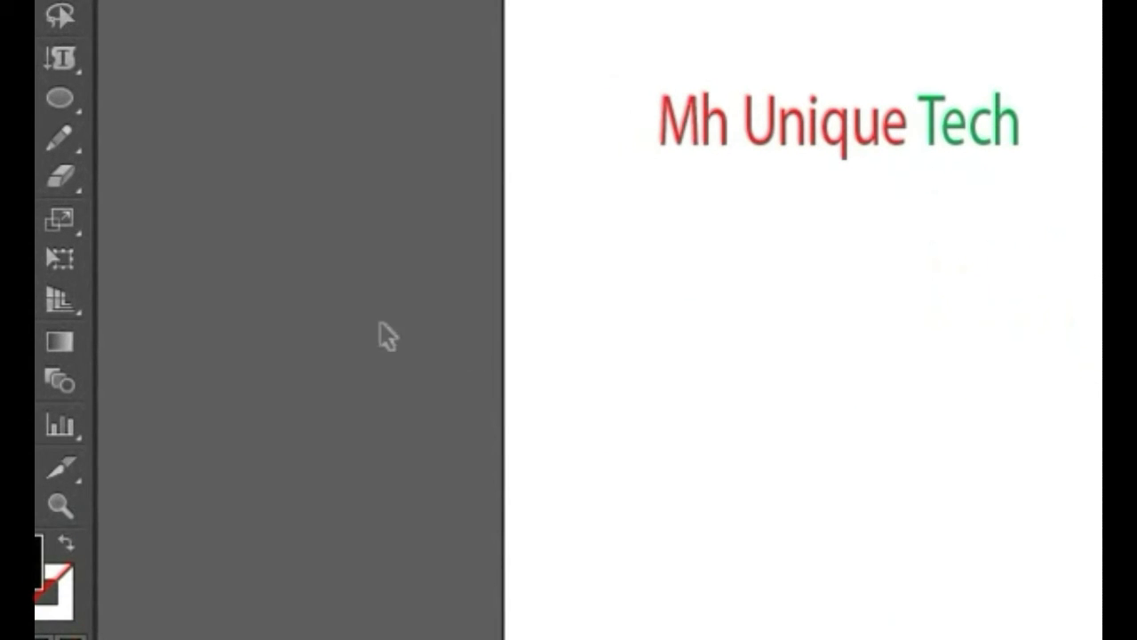
{"action": "left_click", "coordinate": [52, 63]}
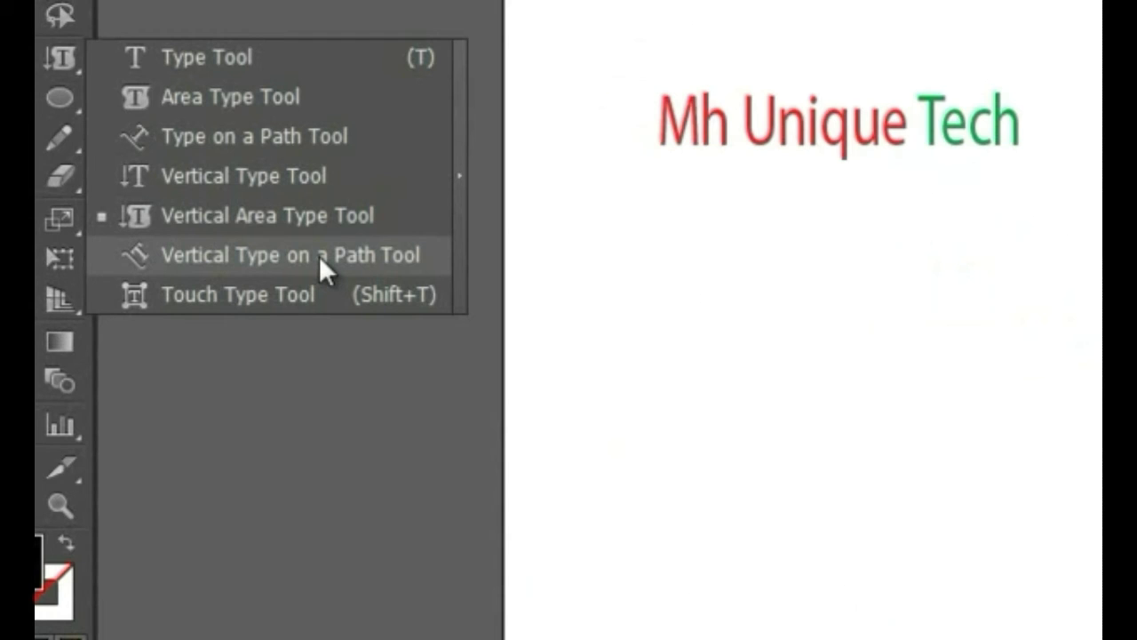
- Draw an S-shaped wave path below the heading with the Pen tool
{"action": "left_click", "coordinate": [264, 258]}
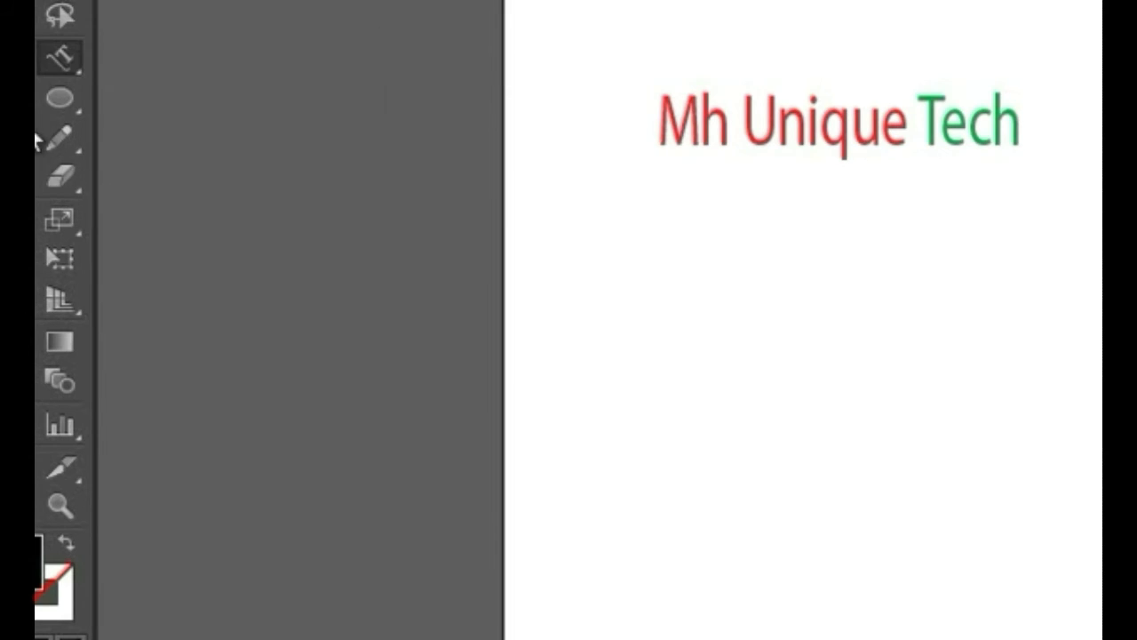
{"action": "key", "text": "p"}
{"action": "left_click", "coordinate": [598, 428]}
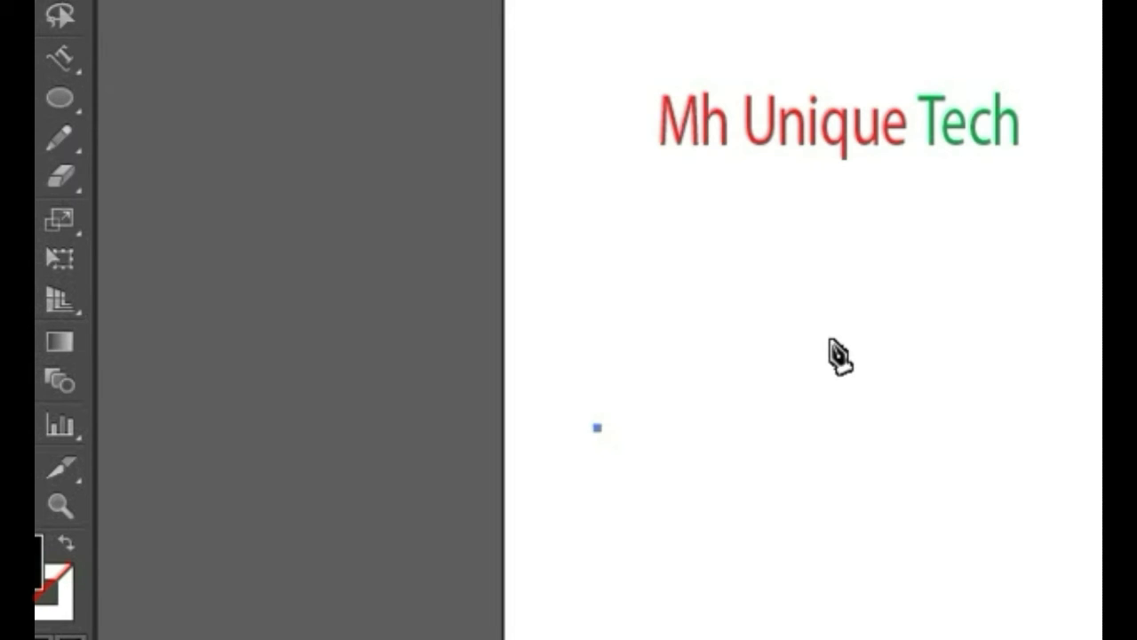
{"action": "mouse_move", "coordinate": [830, 339]}
{"action": "left_mouse_down"}
{"action": "mouse_move", "coordinate": [939, 360]}
{"action": "mouse_move", "coordinate": [995, 421]}
{"action": "left_mouse_up"}
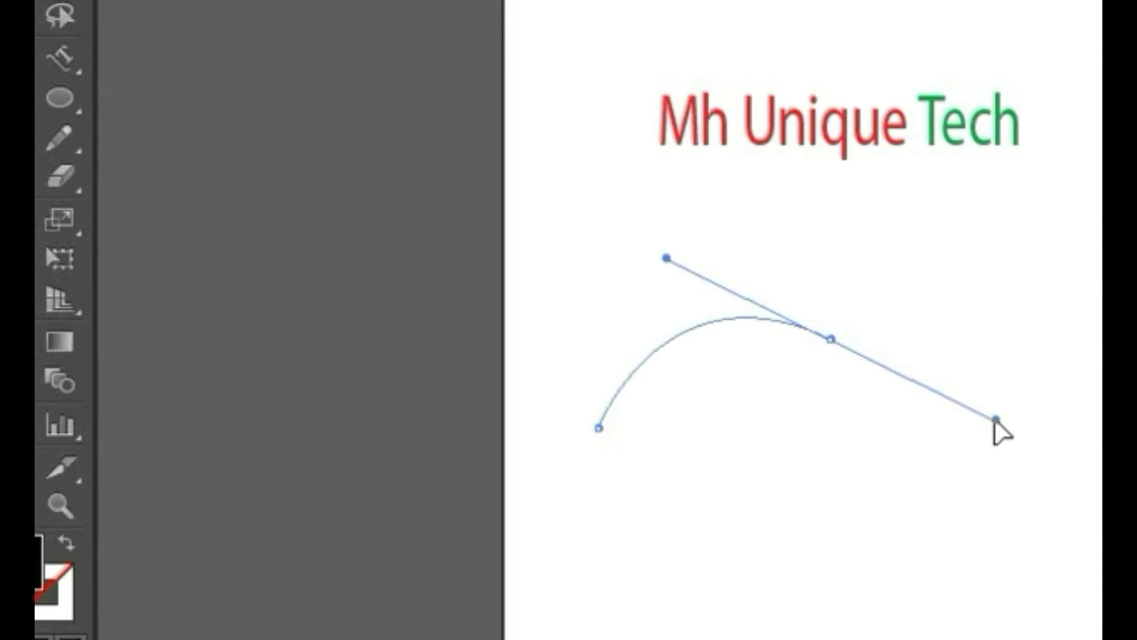
{"action": "left_click", "coordinate": [830, 339]}
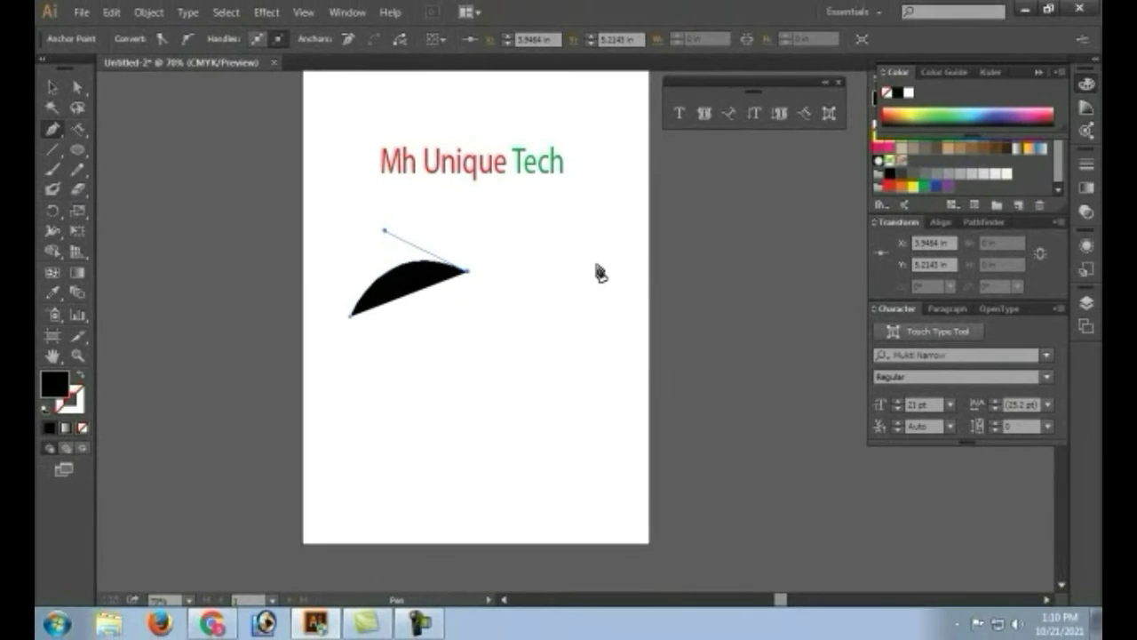
{"action": "left_click_drag", "start_coordinate": [595, 264], "coordinate": [631, 140]}
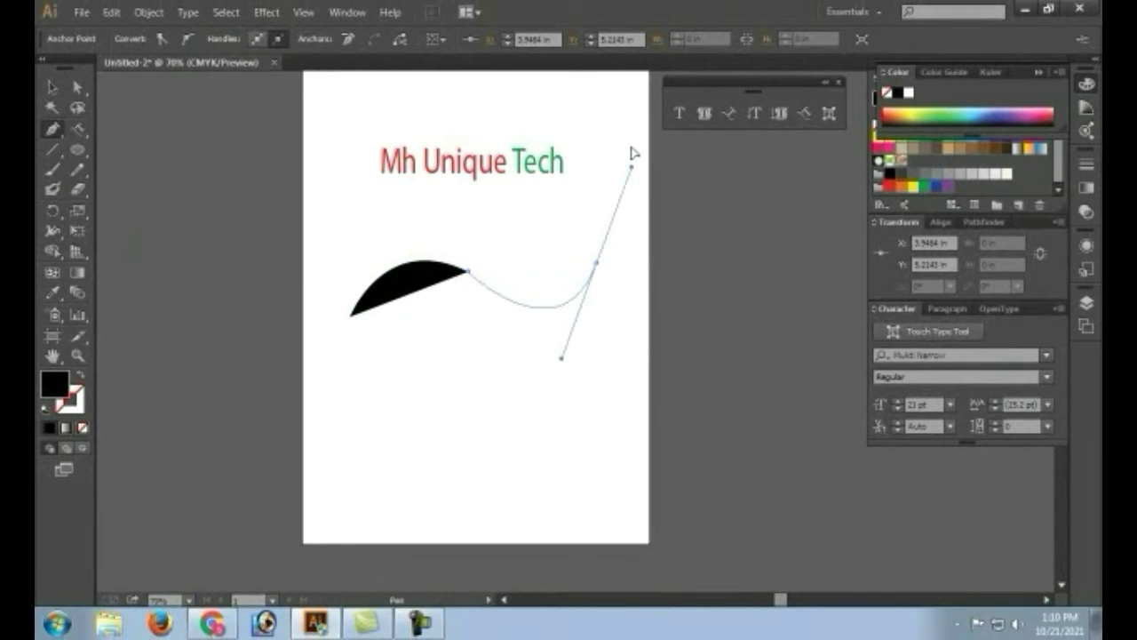
{"action": "left_click", "coordinate": [595, 265]}
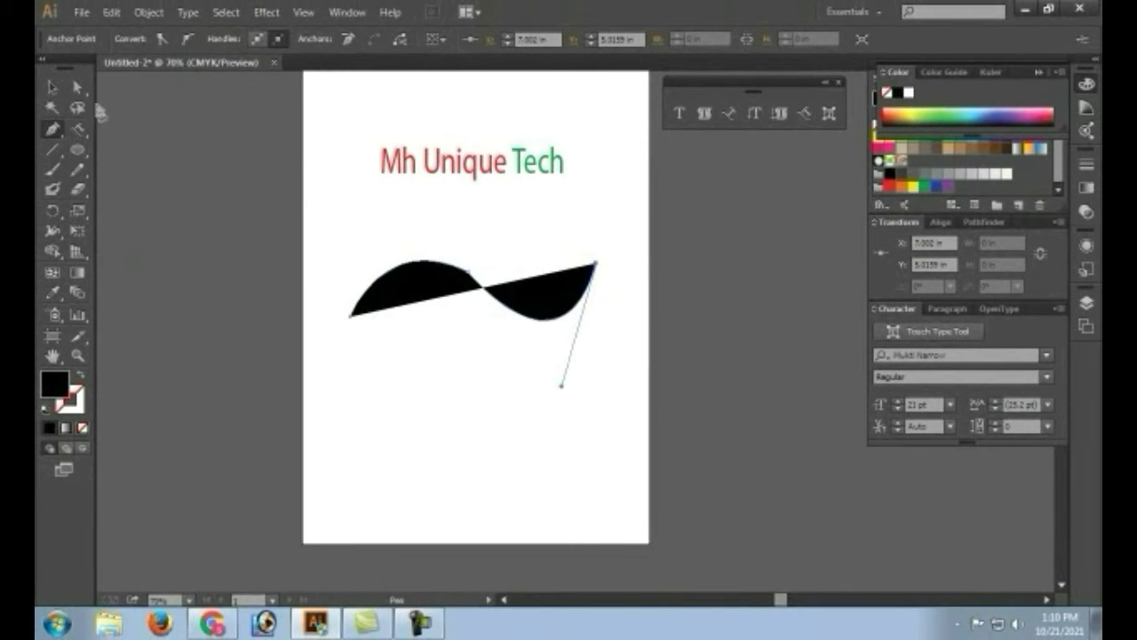
{"action": "left_click", "coordinate": [125, 153]}
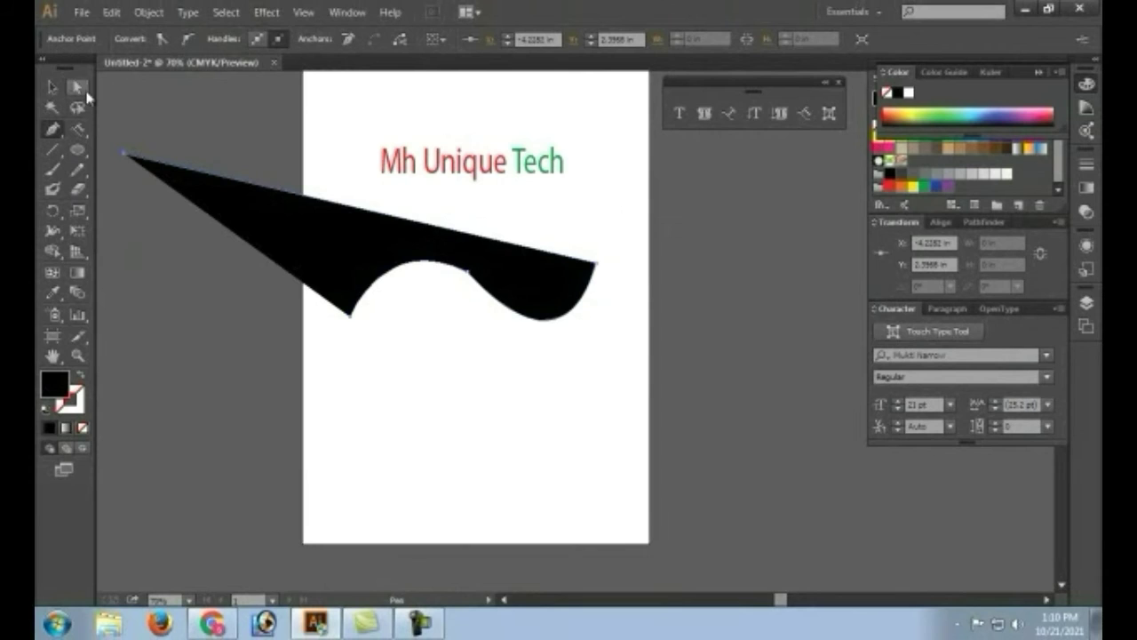
{"action": "key", "text": "ctrl+z"}
- With nothing selected, set the fill to None and the stroke to red
{"action": "left_click", "coordinate": [52, 87]}
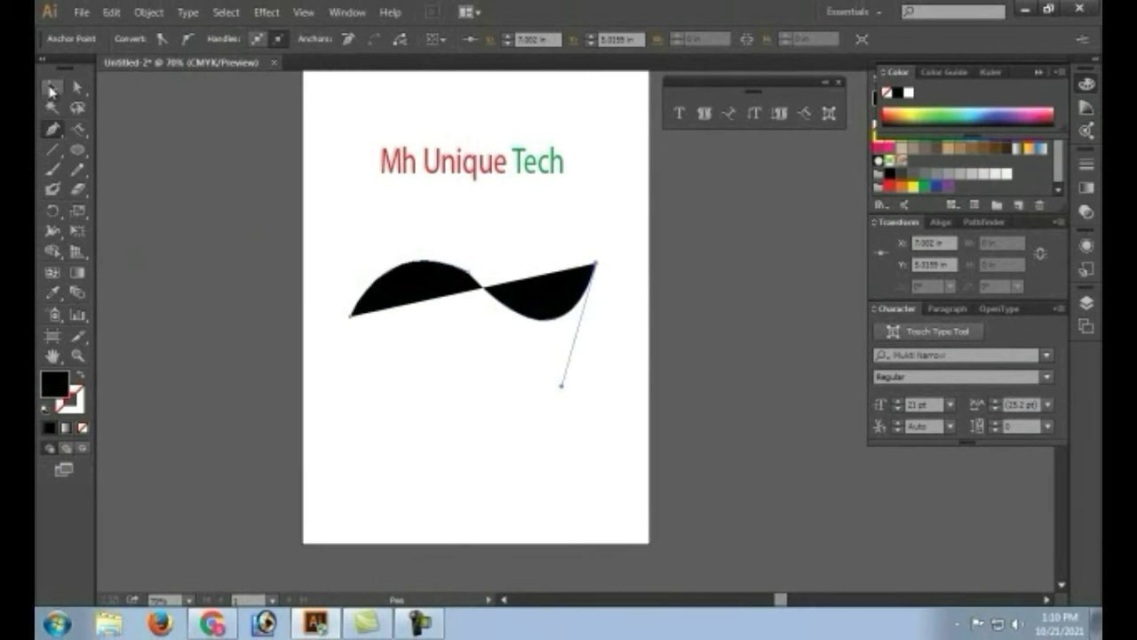
{"action": "left_click", "coordinate": [129, 101]}
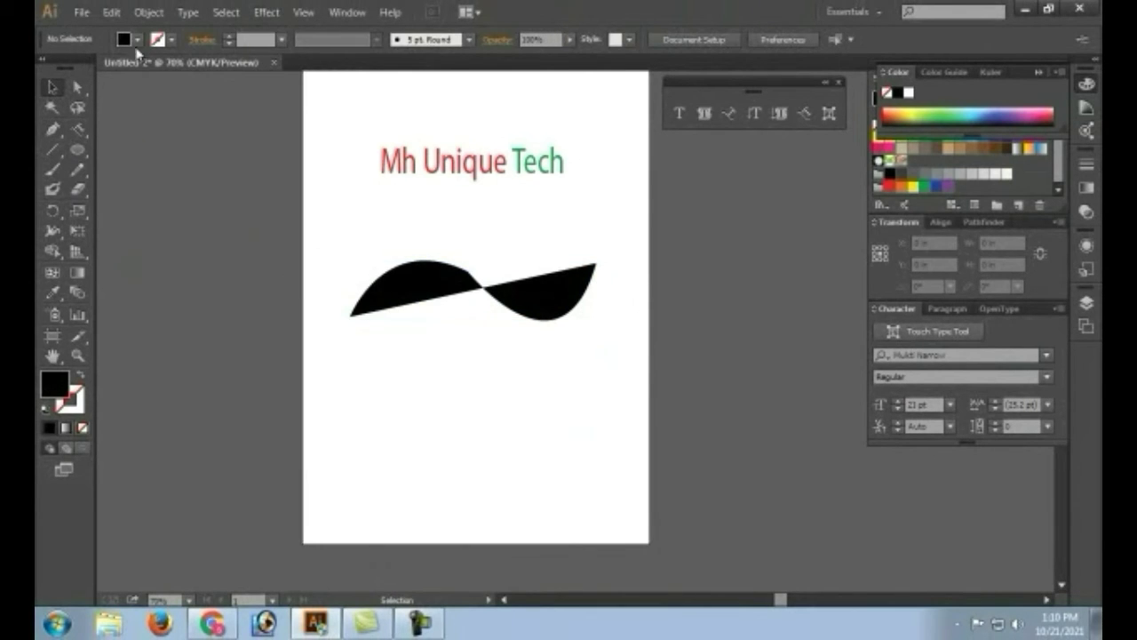
{"action": "left_click", "coordinate": [139, 41]}
{"action": "left_click", "coordinate": [49, 70]}
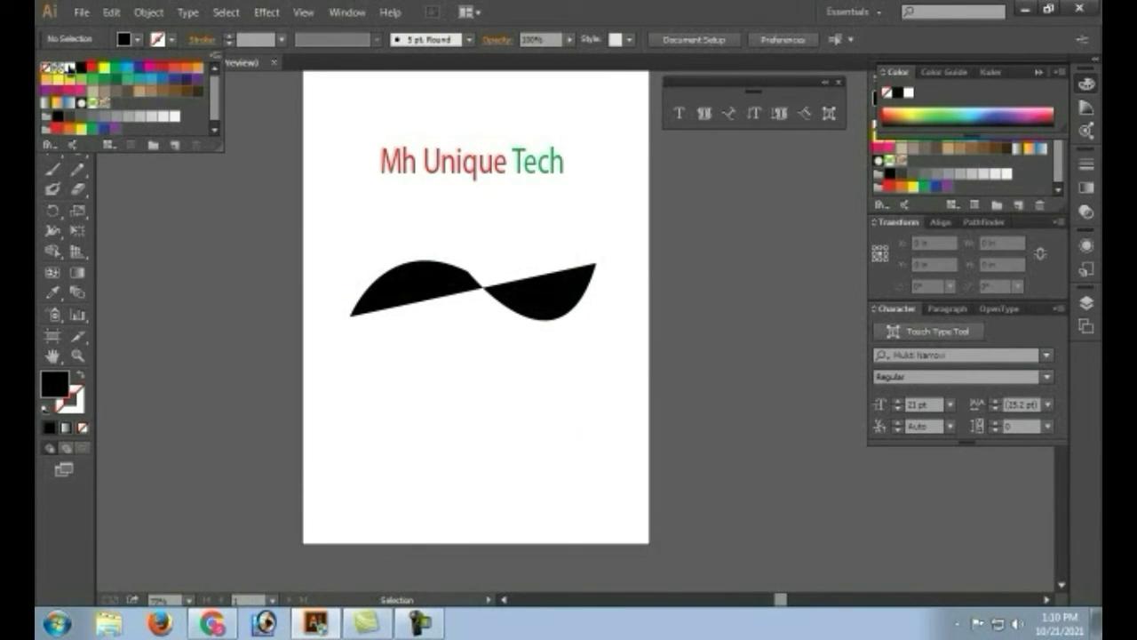
{"action": "left_click", "coordinate": [174, 41]}
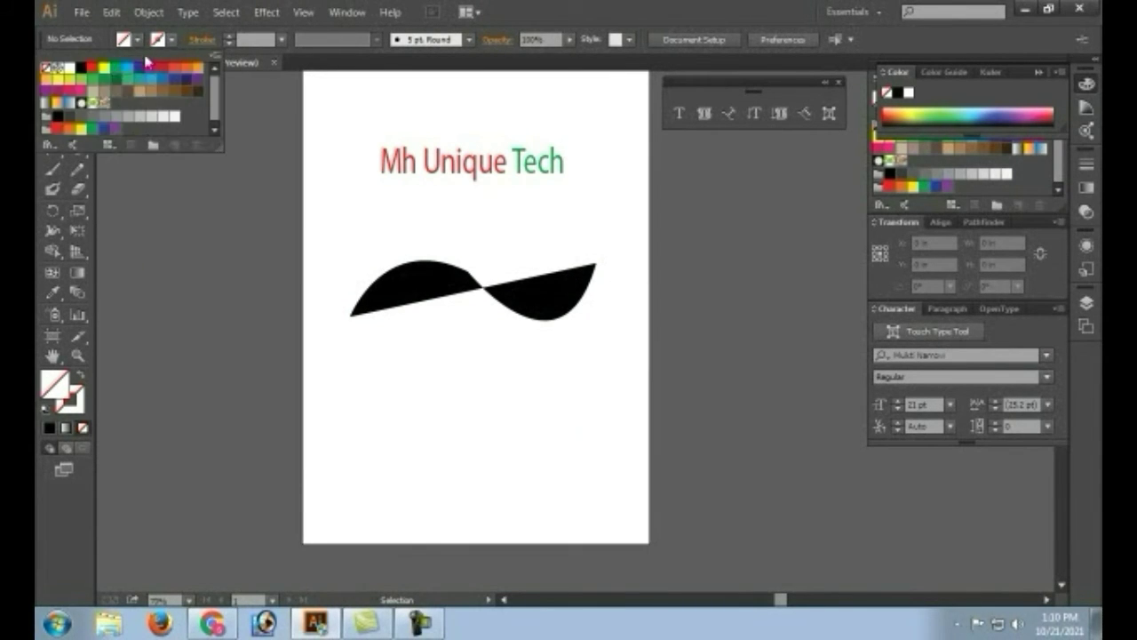
{"action": "left_click", "coordinate": [91, 67]}
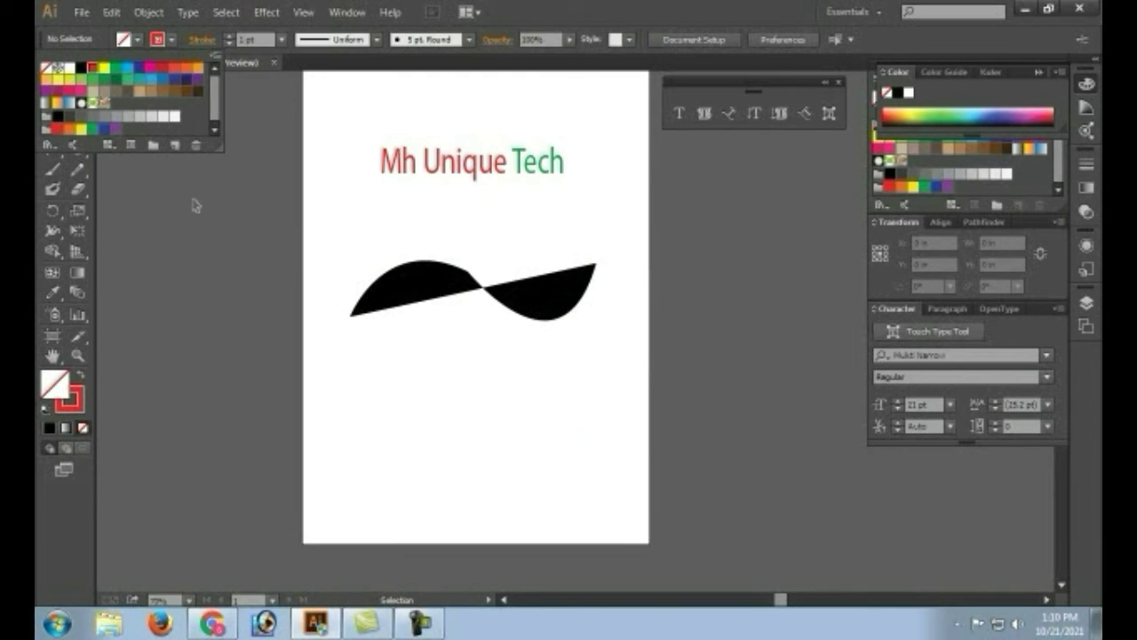
{"action": "left_click", "coordinate": [418, 279]}
- Give the selected wave path no fill and a red 1 pt stroke
{"action": "left_click", "coordinate": [424, 285]}
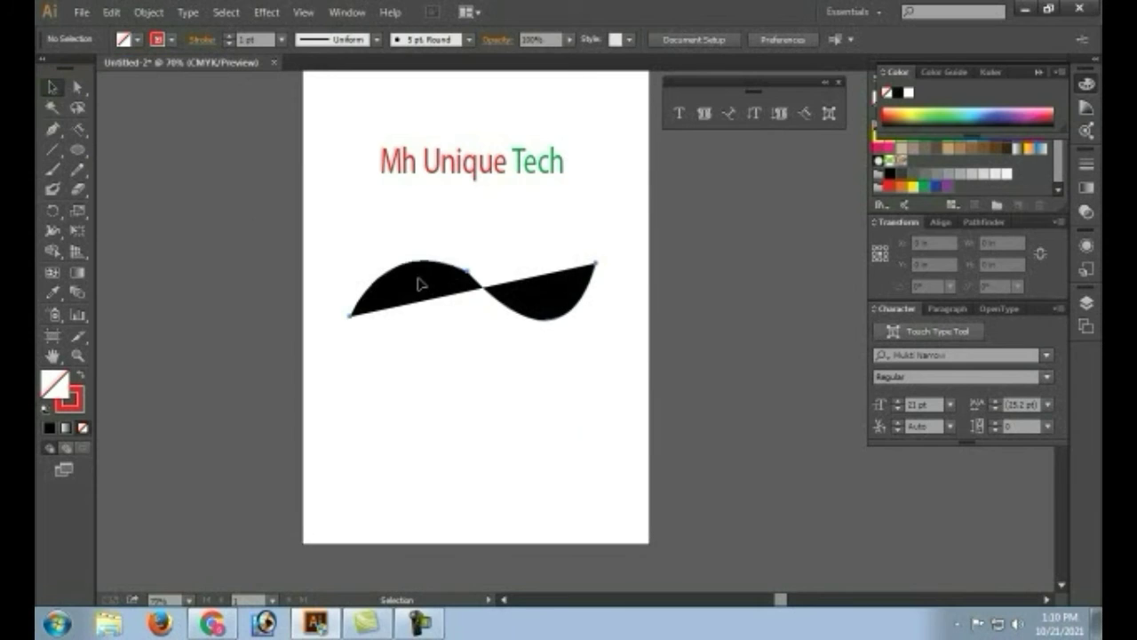
{"action": "left_click", "coordinate": [137, 40]}
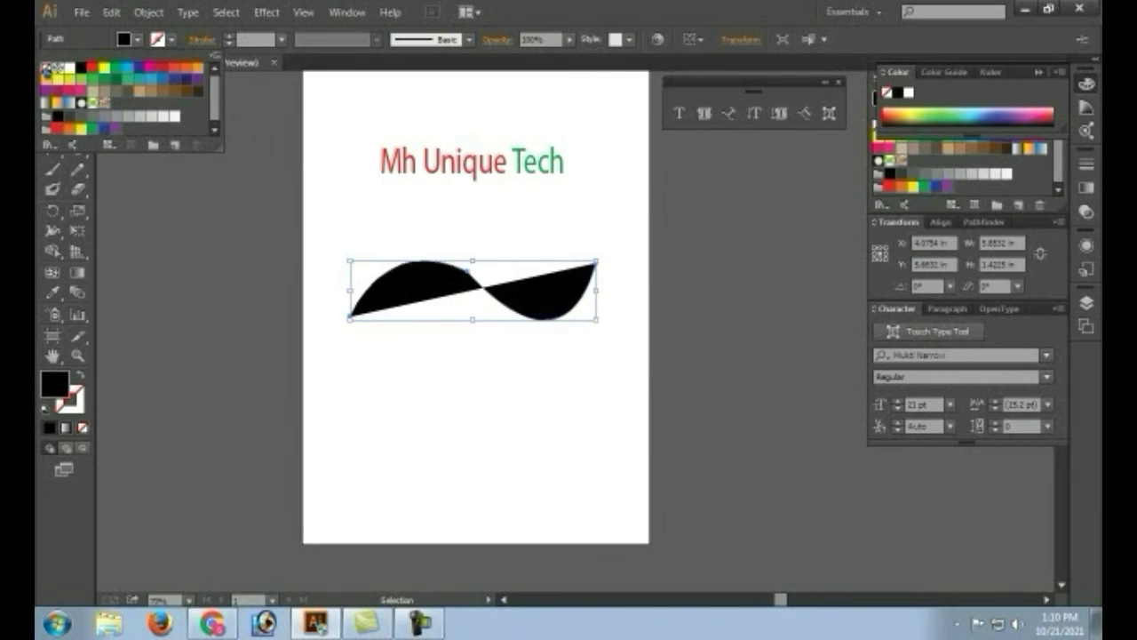
{"action": "left_click", "coordinate": [47, 73]}
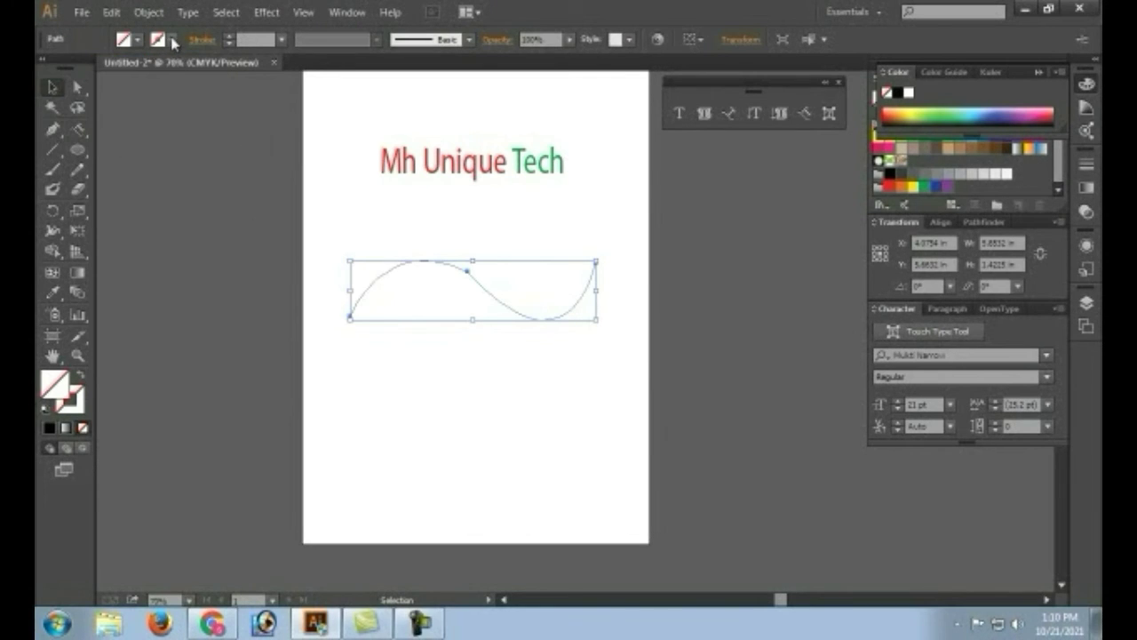
{"action": "left_click", "coordinate": [174, 40]}
{"action": "left_click", "coordinate": [92, 67]}
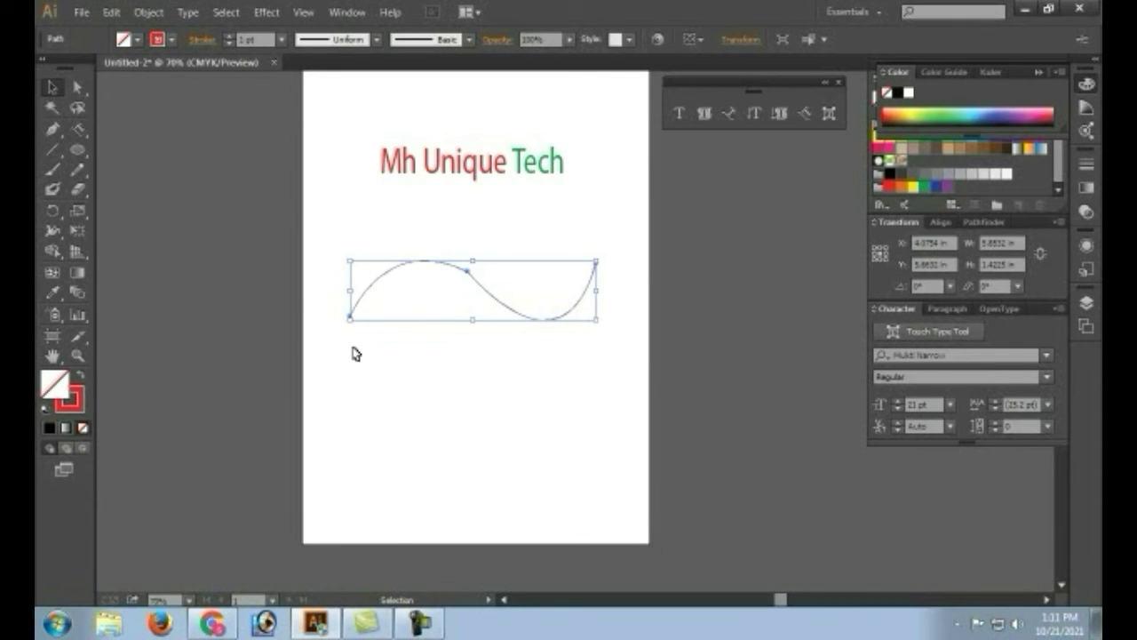
{"action": "left_click_drag", "start_coordinate": [77, 132], "coordinate": [175, 237]}
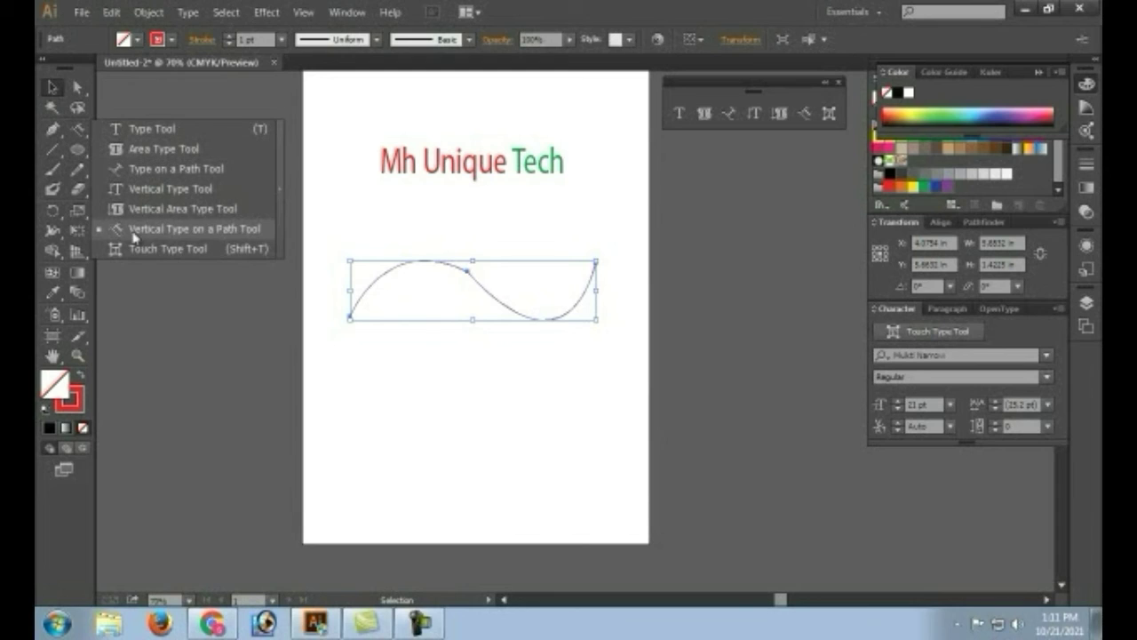
- Place vertical placeholder text along the wave with Vertical Type on a Path
{"action": "left_click", "coordinate": [214, 235]}
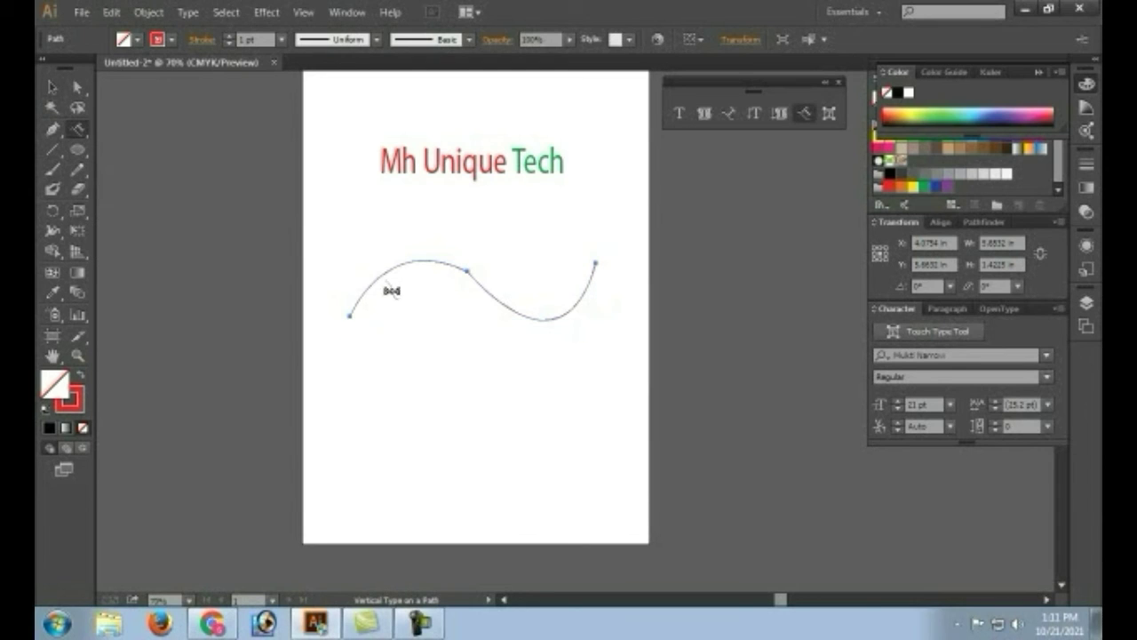
{"action": "left_click", "coordinate": [348, 315]}
{"action": "key", "text": "Escape"}
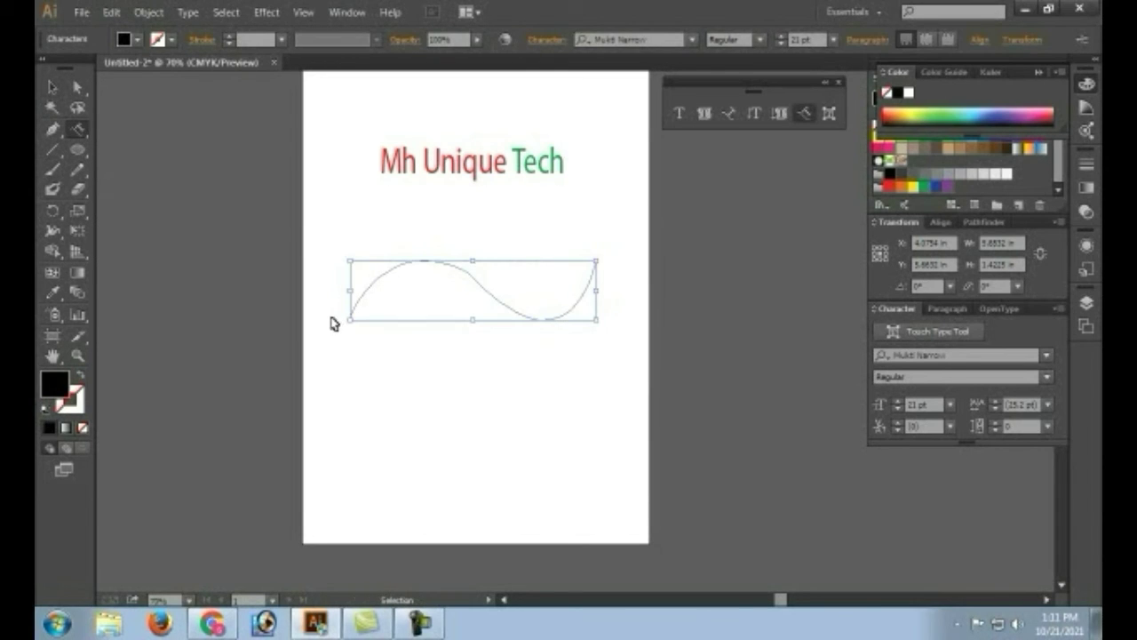
{"action": "left_click", "coordinate": [349, 317]}
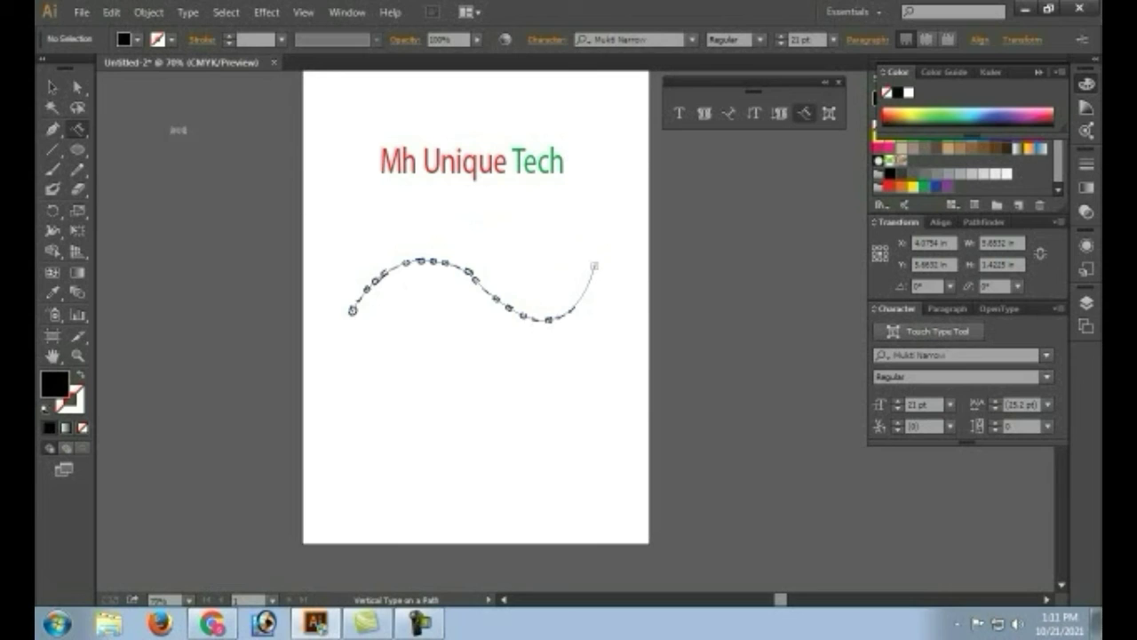
{"action": "left_click", "coordinate": [352, 310]}
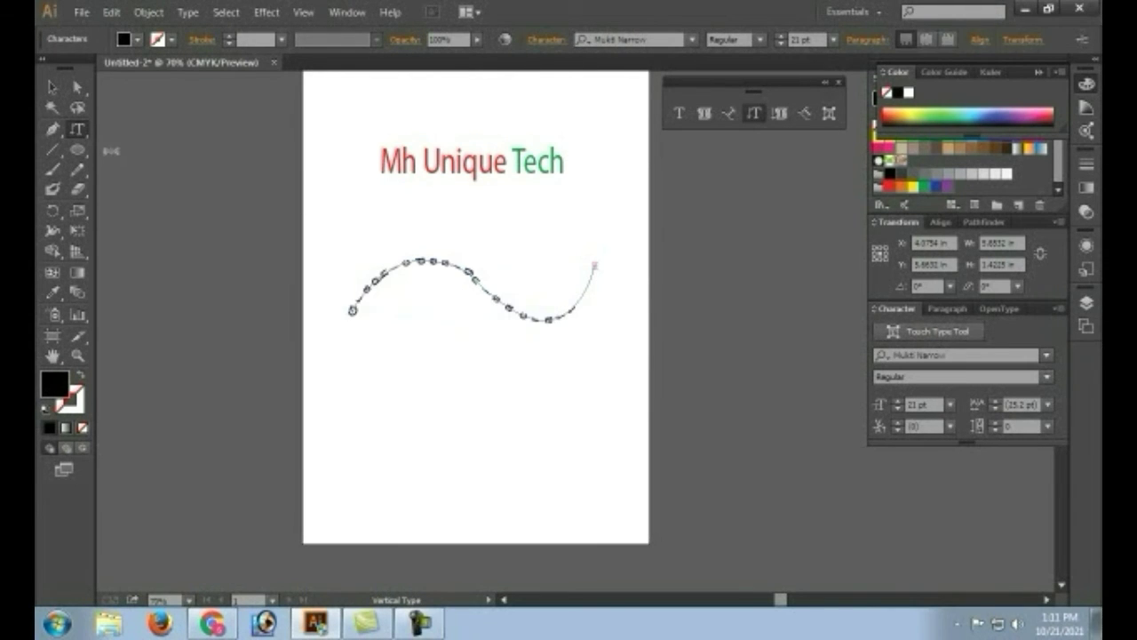
- Resize the text wave and stretch it wider to the right across the page
{"action": "left_click", "coordinate": [51, 87]}
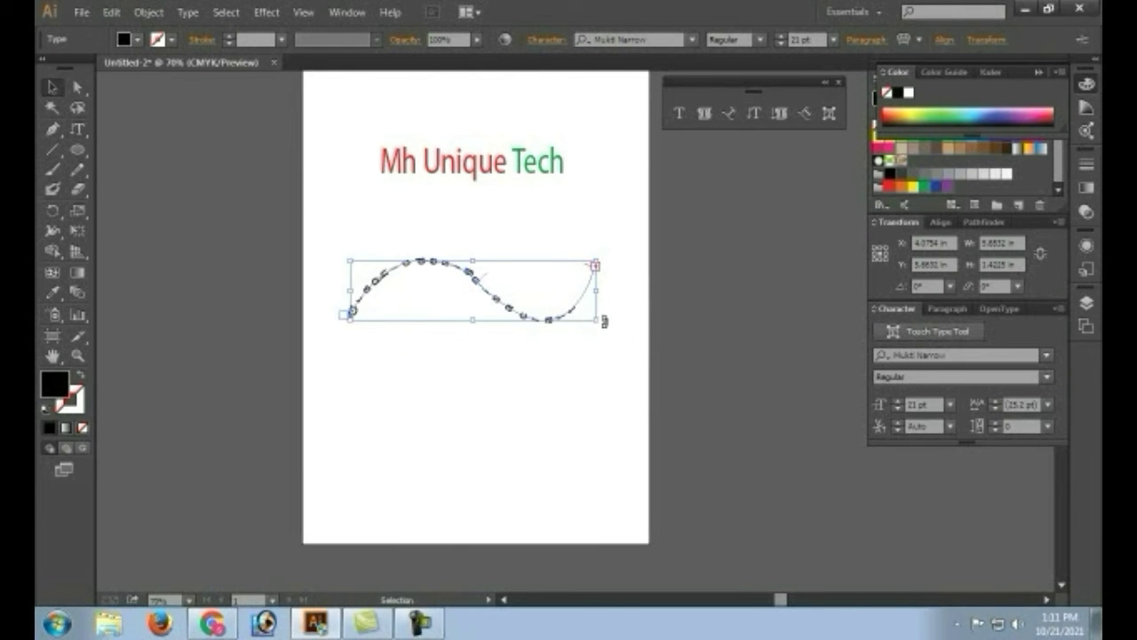
{"action": "left_click_drag", "start_coordinate": [595, 322], "coordinate": [670, 440]}
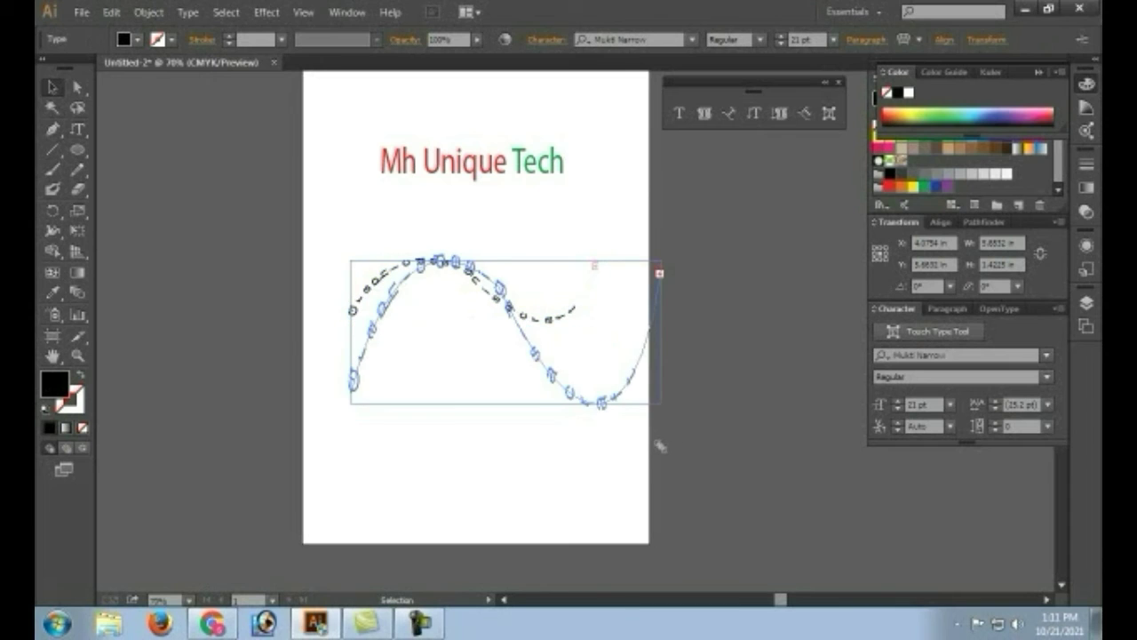
{"action": "left_click_drag", "start_coordinate": [661, 446], "coordinate": [632, 457]}
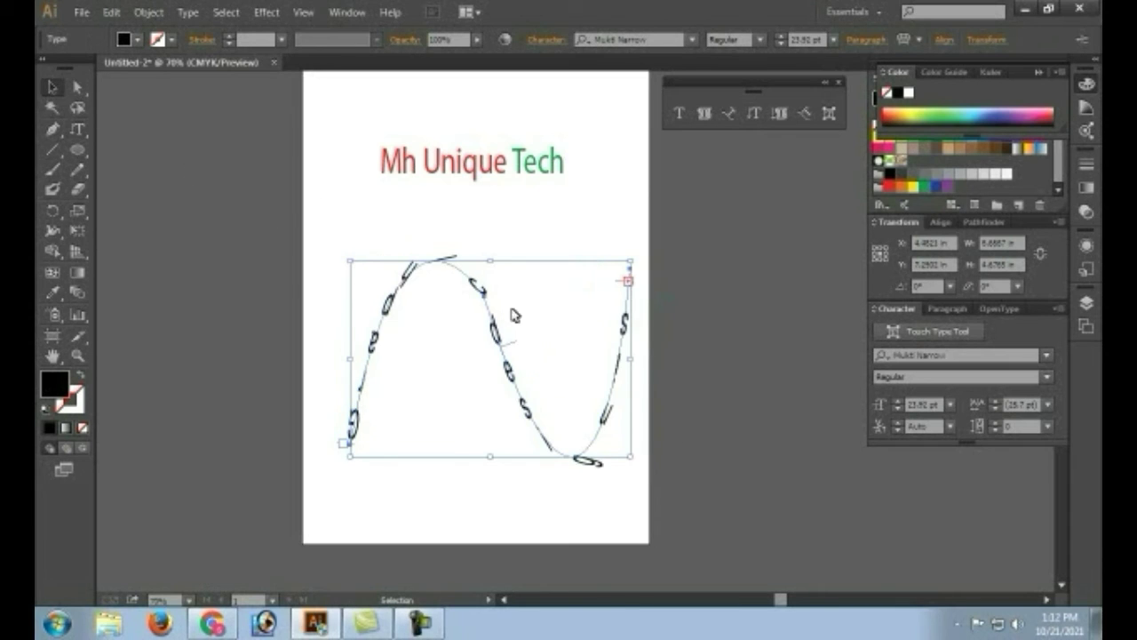
{"action": "left_click", "coordinate": [586, 348]}
{"action": "left_click", "coordinate": [508, 372]}
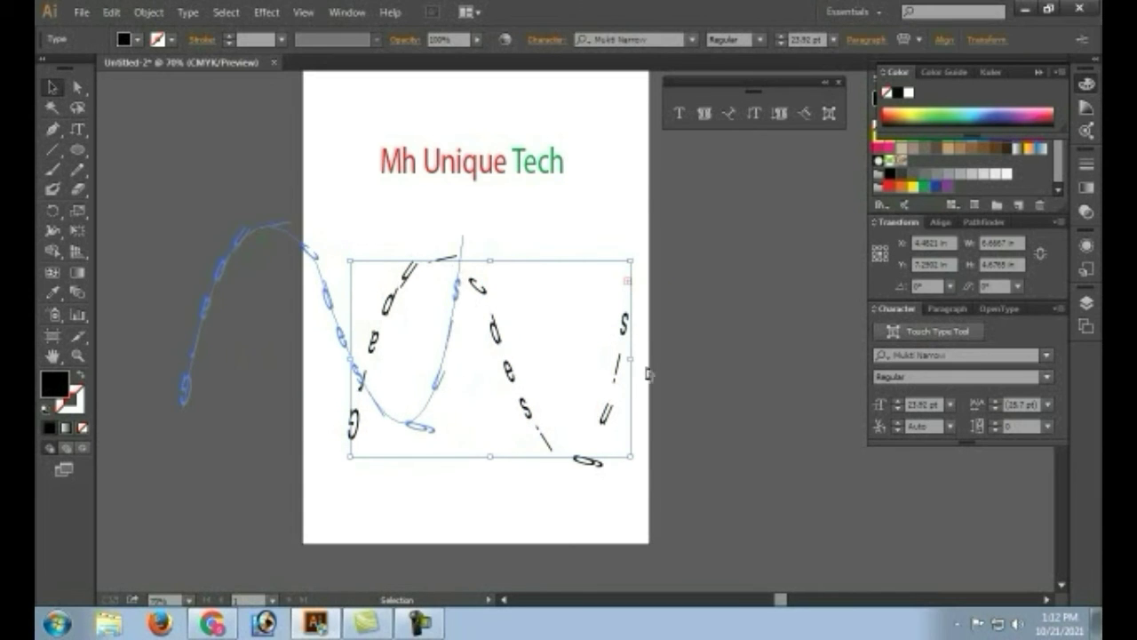
{"action": "left_click_drag", "start_coordinate": [648, 374], "coordinate": [648, 374]}
{"action": "left_click_drag", "start_coordinate": [507, 324], "coordinate": [706, 325]}
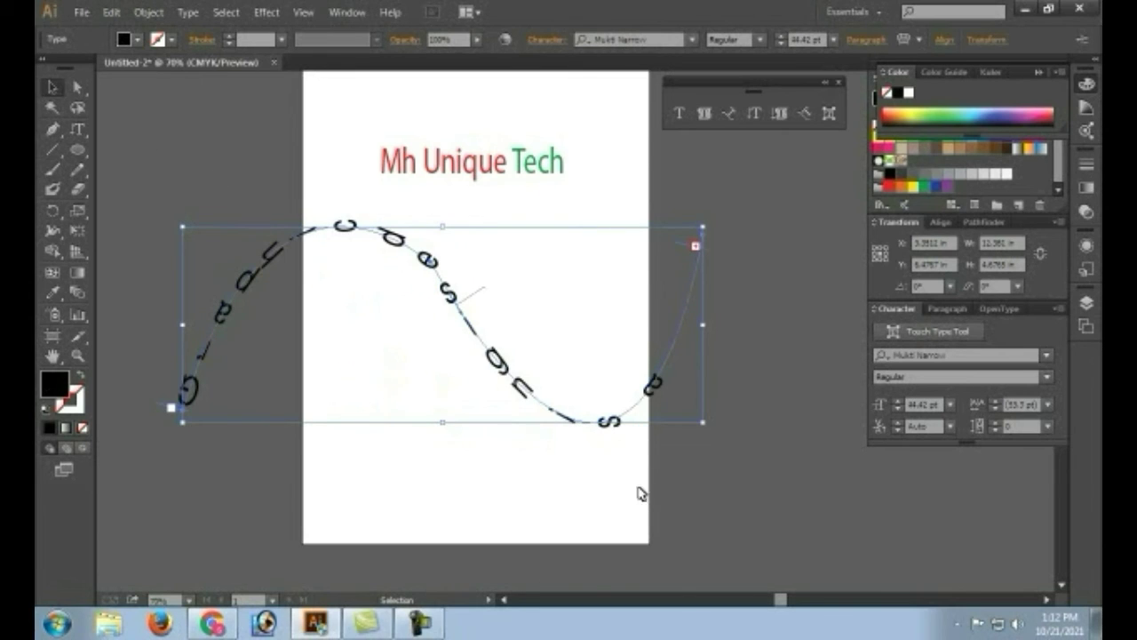
{"action": "left_click", "coordinate": [575, 478]}
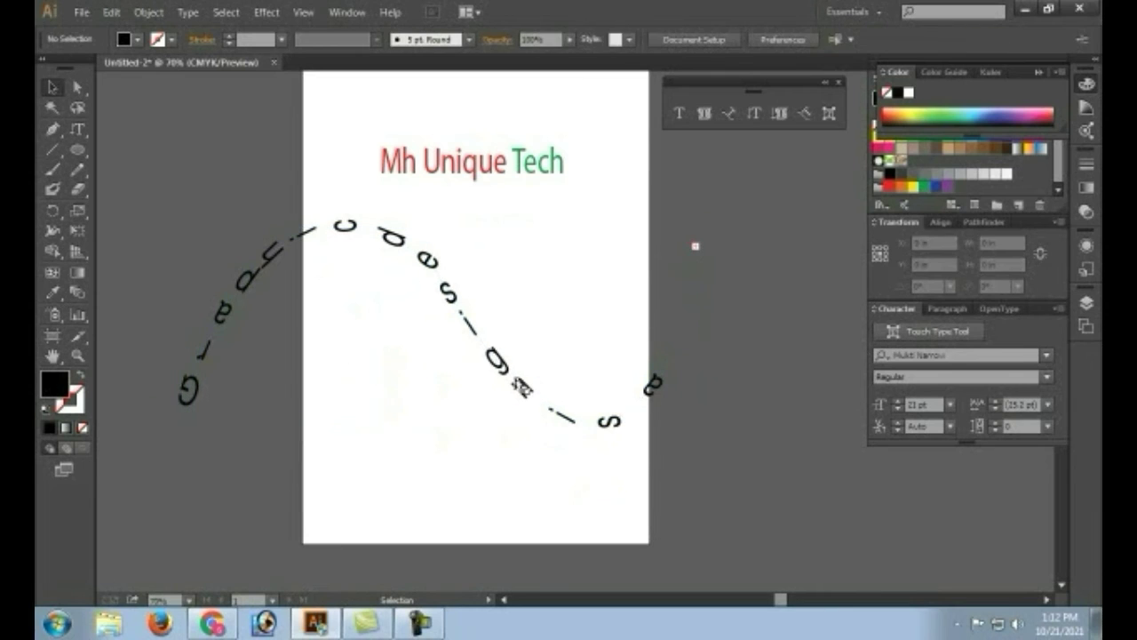
- Delete the vertical text on the wave path, then choose the Touch Type Tool
{"action": "left_click", "coordinate": [521, 388]}
{"action": "key", "text": "Delete"}
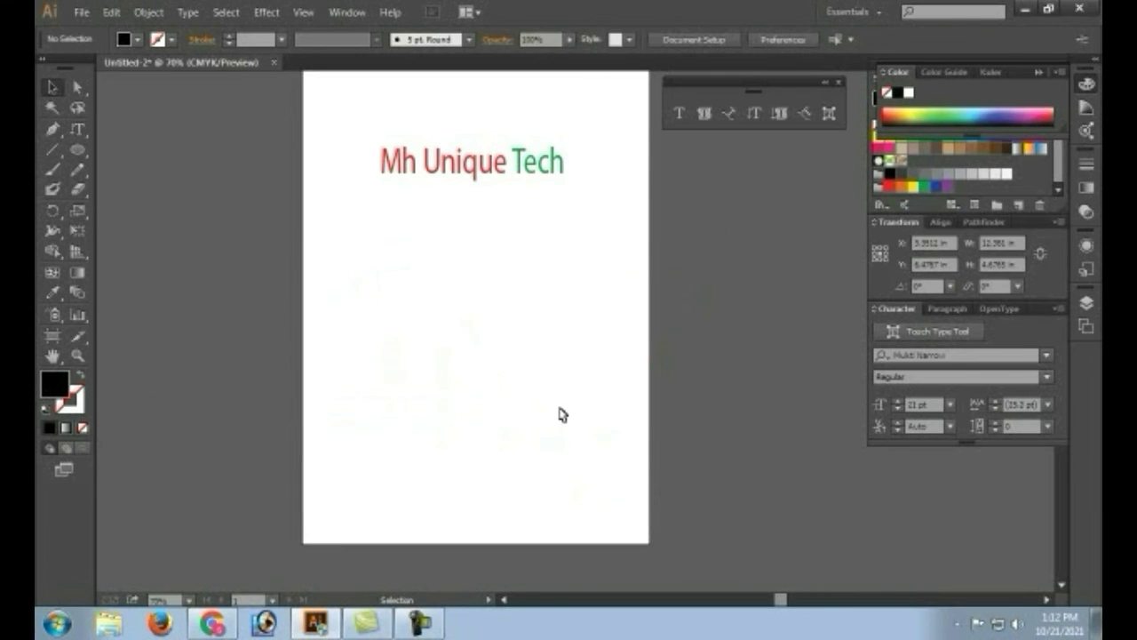
{"action": "left_click_drag", "start_coordinate": [77, 128], "coordinate": [151, 263]}
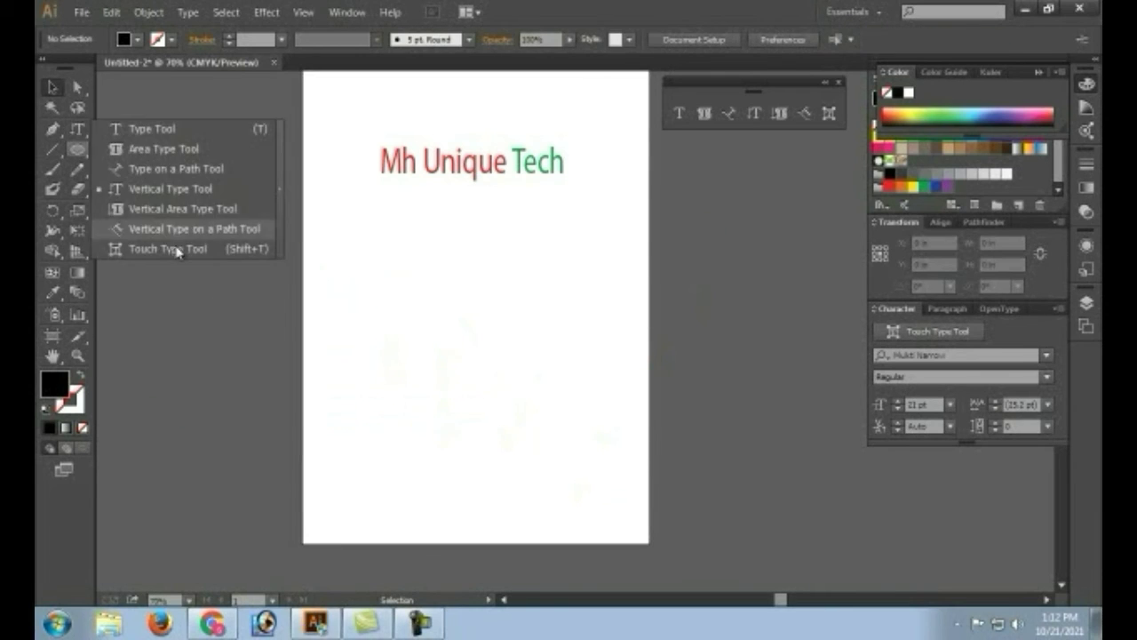
{"action": "left_click", "coordinate": [158, 254]}
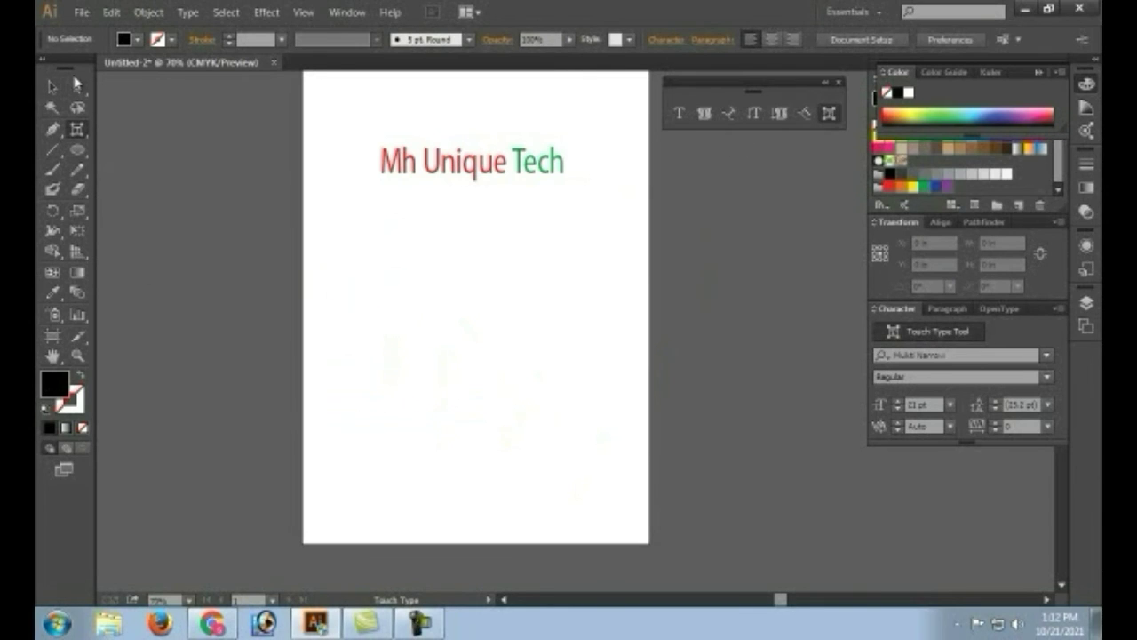
{"action": "left_click", "coordinate": [51, 87]}
{"action": "left_click", "coordinate": [79, 131]}
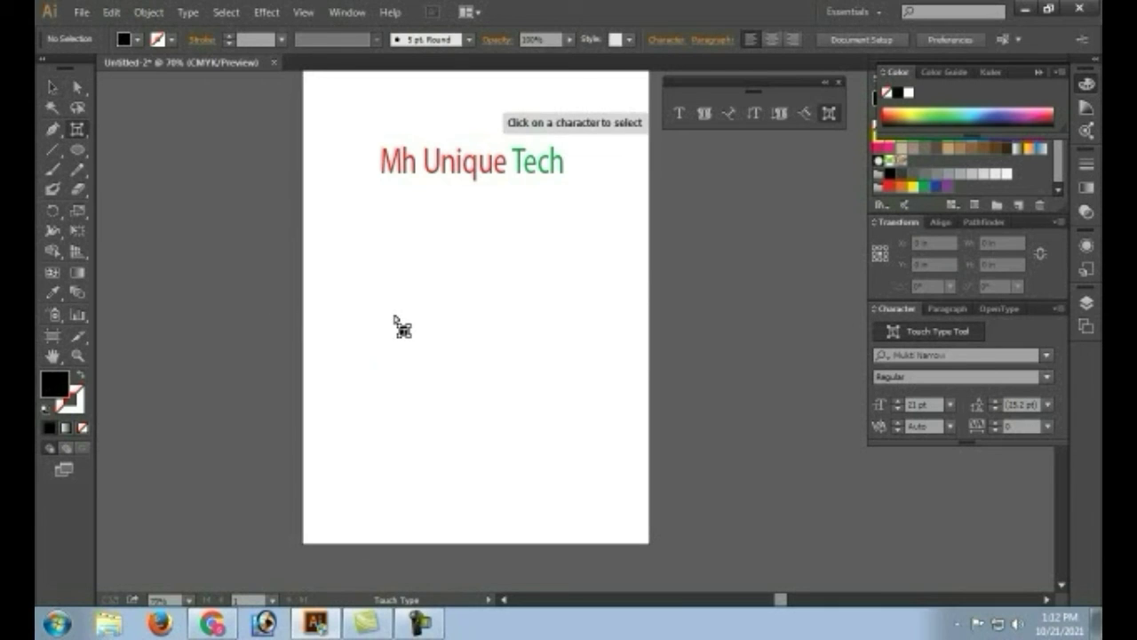
- Type A2 B3 below the heading, then select the 2 and 3 with Touch Type
{"action": "left_click", "coordinate": [78, 132]}
{"action": "left_click", "coordinate": [152, 128]}
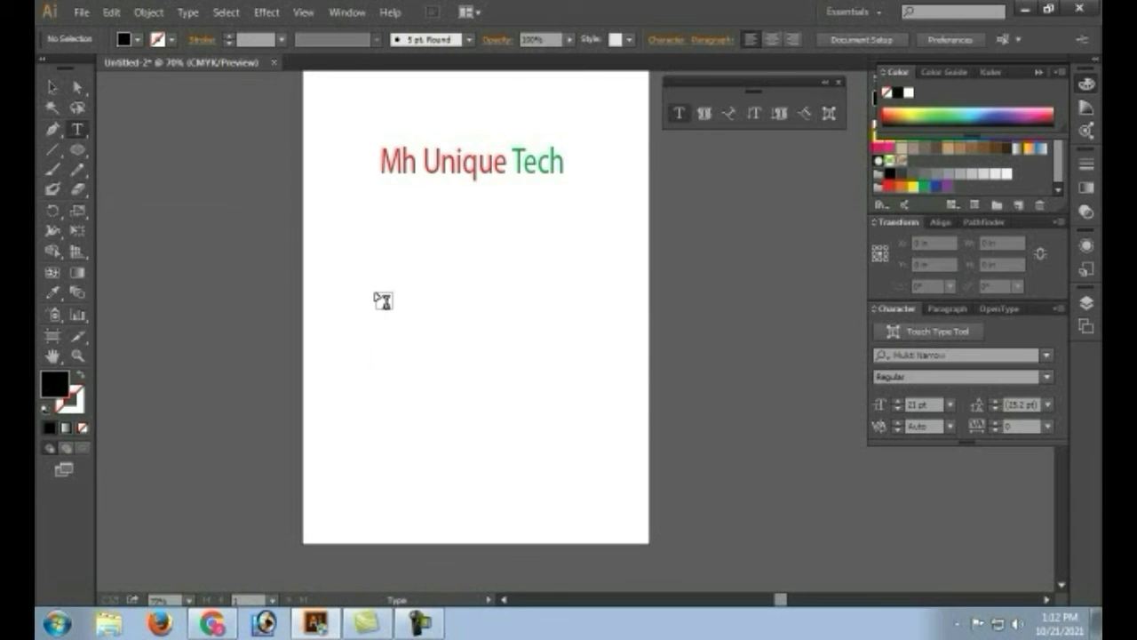
{"action": "left_click", "coordinate": [377, 293]}
{"action": "type", "text": "A2  B3"}
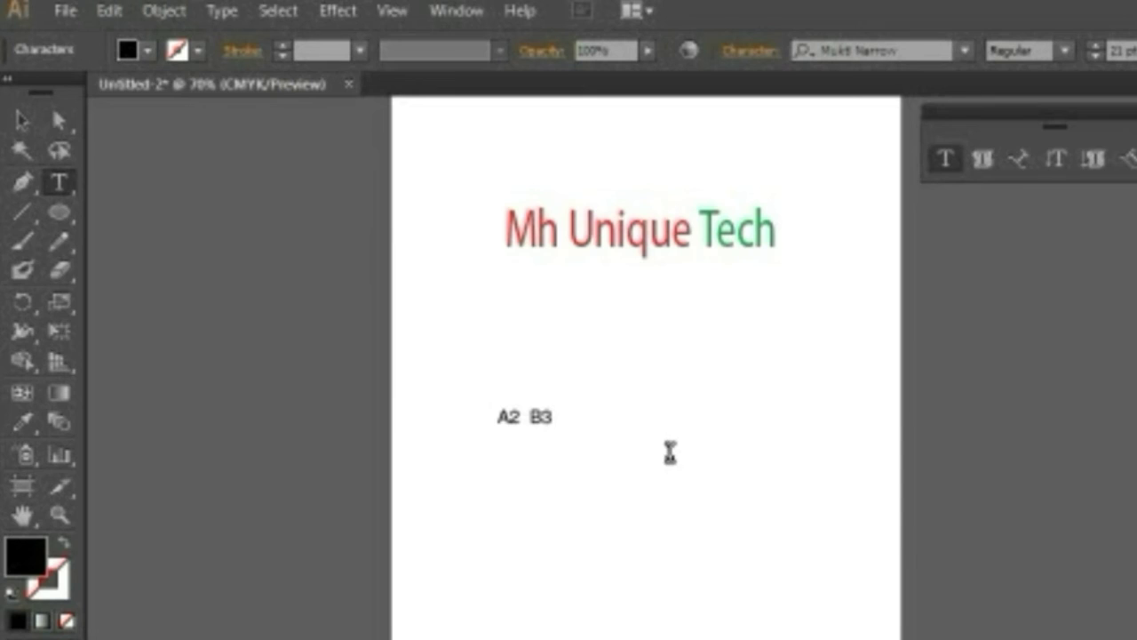
{"action": "left_click", "coordinate": [77, 129]}
{"action": "left_click", "coordinate": [192, 357]}
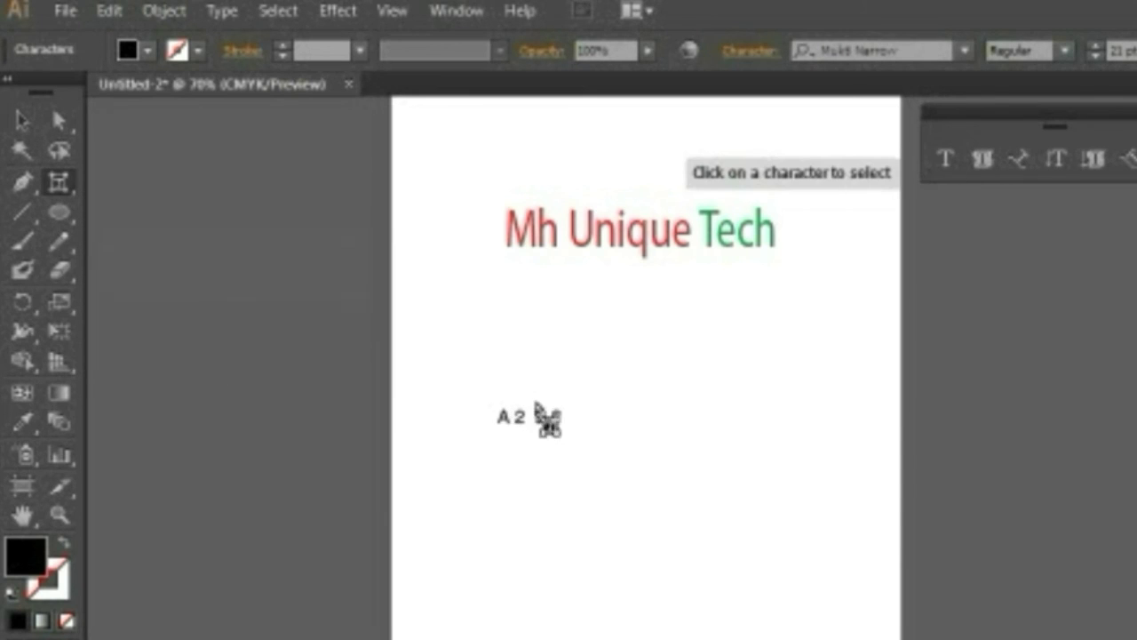
{"action": "left_click", "coordinate": [526, 418]}
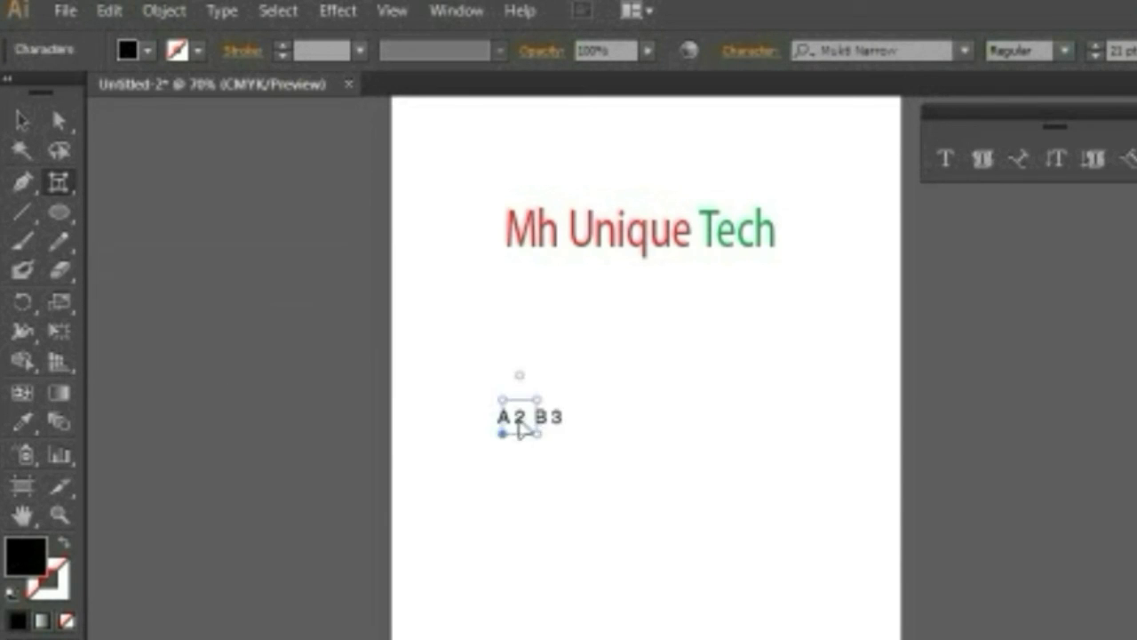
{"action": "left_click", "coordinate": [565, 424]}
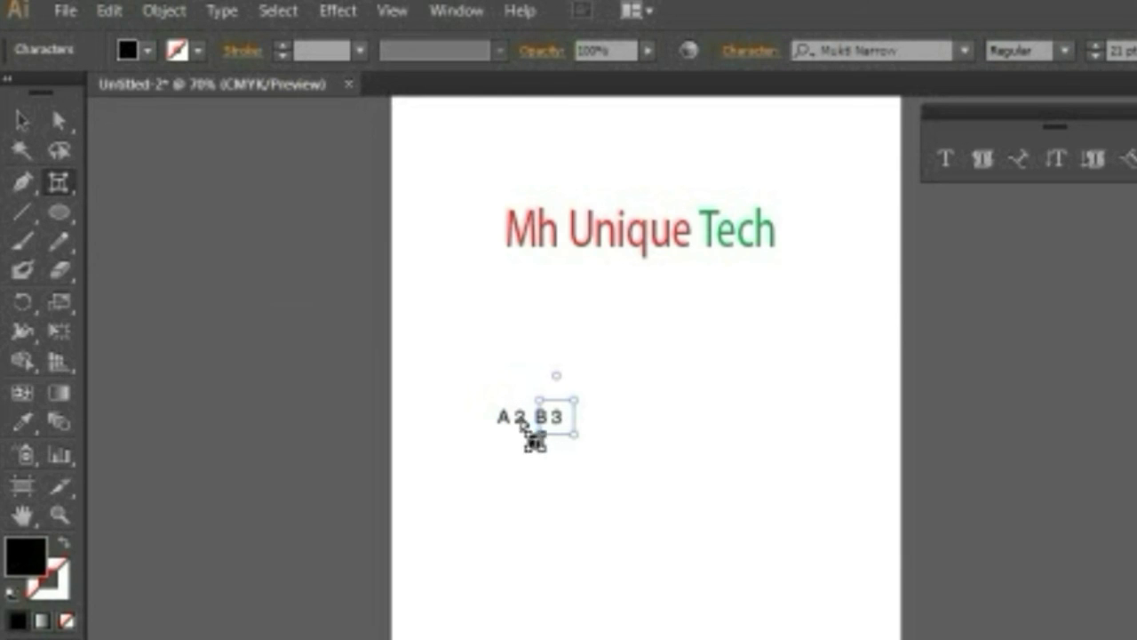
- Shrink the 2 and raise it into superscript position beside A
{"action": "left_click", "coordinate": [527, 423]}
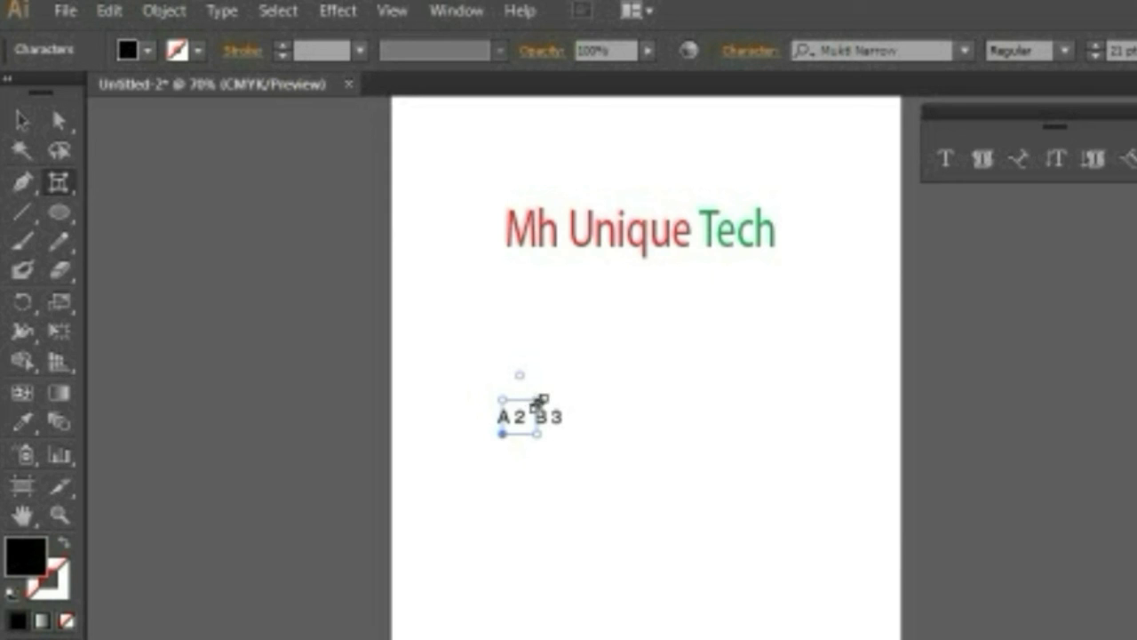
{"action": "mouse_move", "coordinate": [539, 400]}
{"action": "left_mouse_down"}
{"action": "mouse_move", "coordinate": [549, 376]}
{"action": "mouse_move", "coordinate": [532, 401]}
{"action": "left_mouse_up"}
{"action": "left_click", "coordinate": [566, 498]}
{"action": "left_click", "coordinate": [519, 423]}
{"action": "left_click_drag", "start_coordinate": [522, 428], "coordinate": [508, 412]}
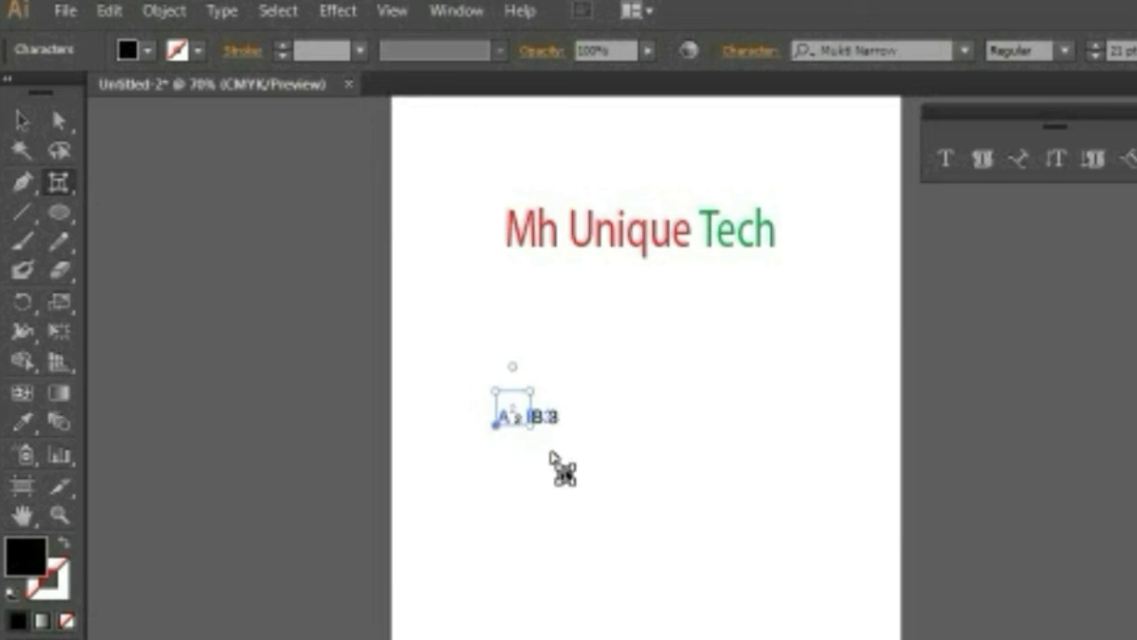
{"action": "left_click", "coordinate": [685, 470]}
- Shrink the 3 and raise it as a superscript after B
{"action": "left_click", "coordinate": [552, 418]}
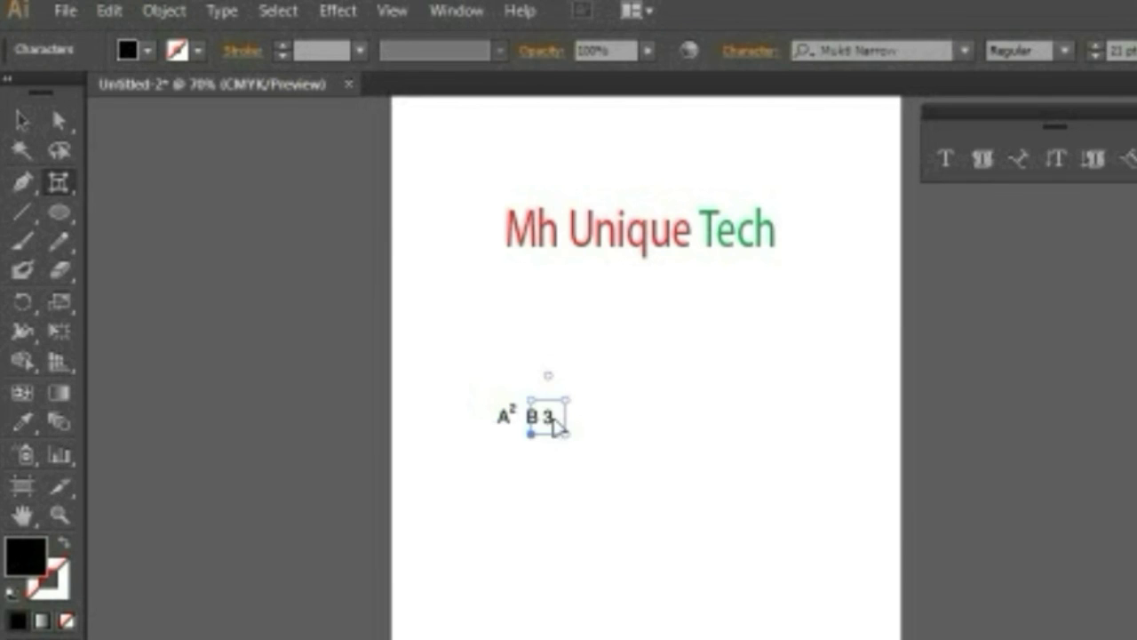
{"action": "left_click_drag", "start_coordinate": [564, 399], "coordinate": [559, 409]}
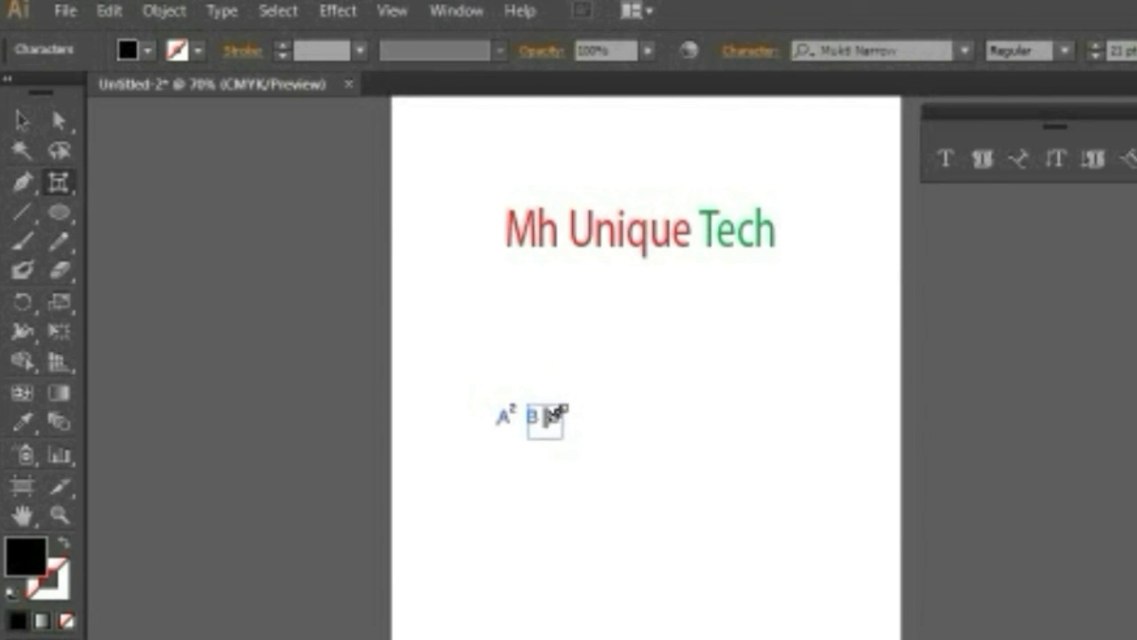
{"action": "left_click_drag", "start_coordinate": [588, 446], "coordinate": [560, 435]}
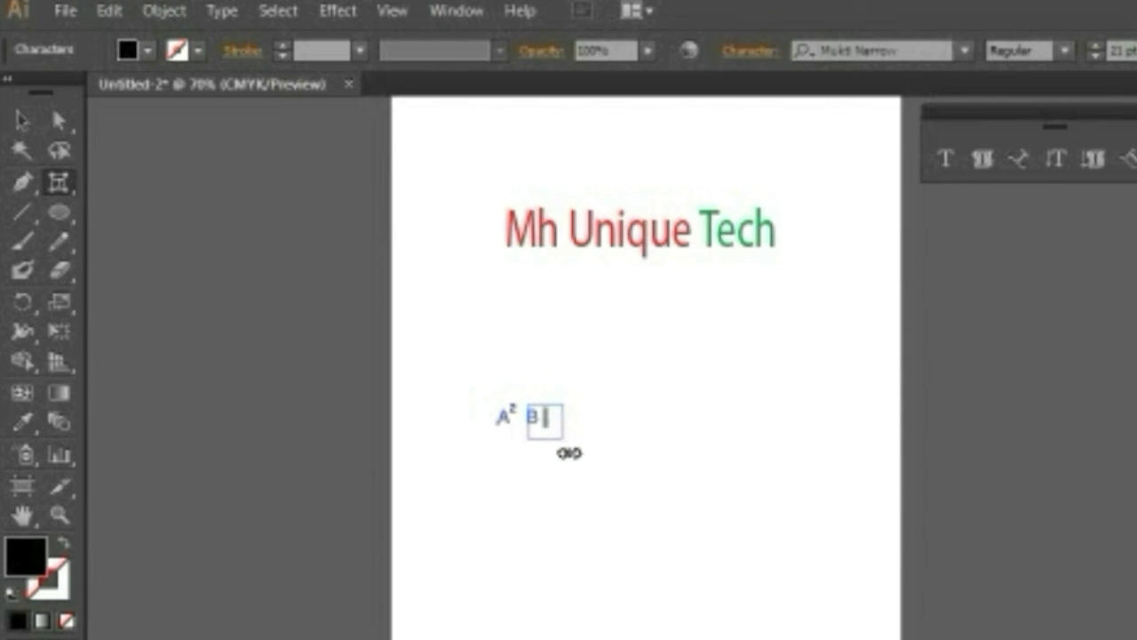
{"action": "left_click_drag", "start_coordinate": [565, 438], "coordinate": [563, 437]}
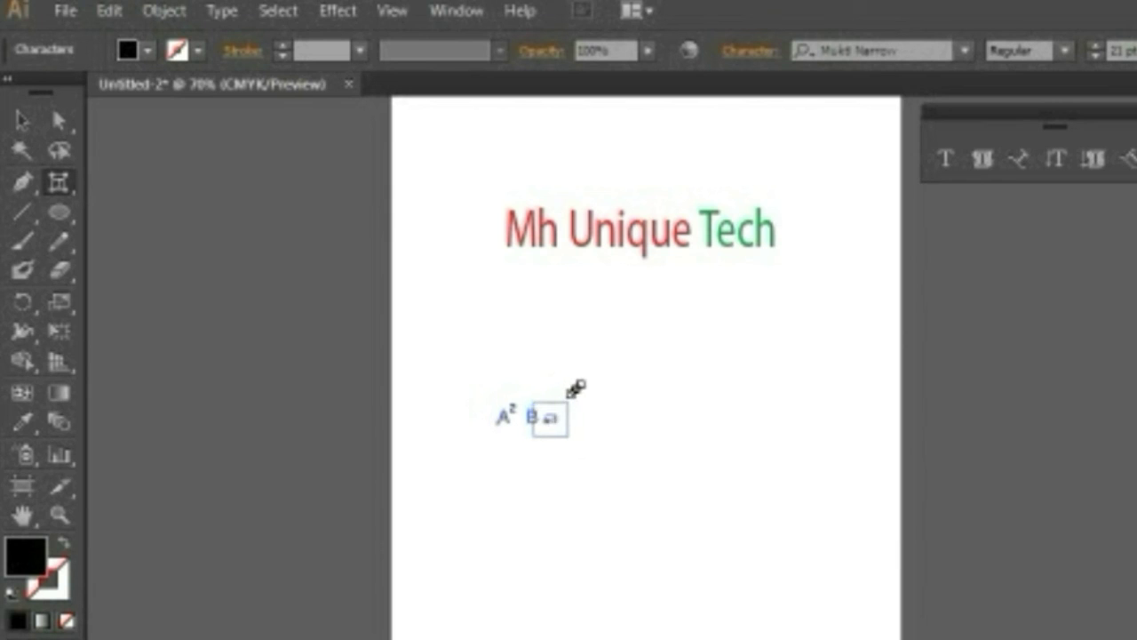
{"action": "left_click", "coordinate": [549, 418]}
{"action": "left_click", "coordinate": [576, 476]}
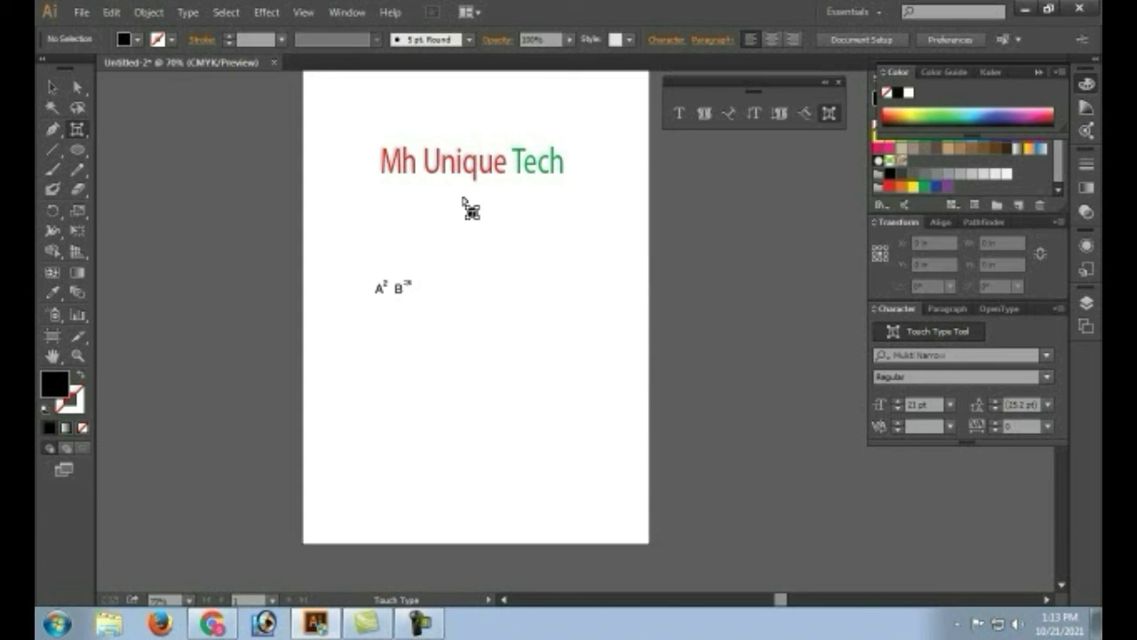
- At 100% zoom, enlarge the M of Mh in the heading with Touch Type
{"action": "key", "text": "z"}
{"action": "left_click", "coordinate": [496, 191]}
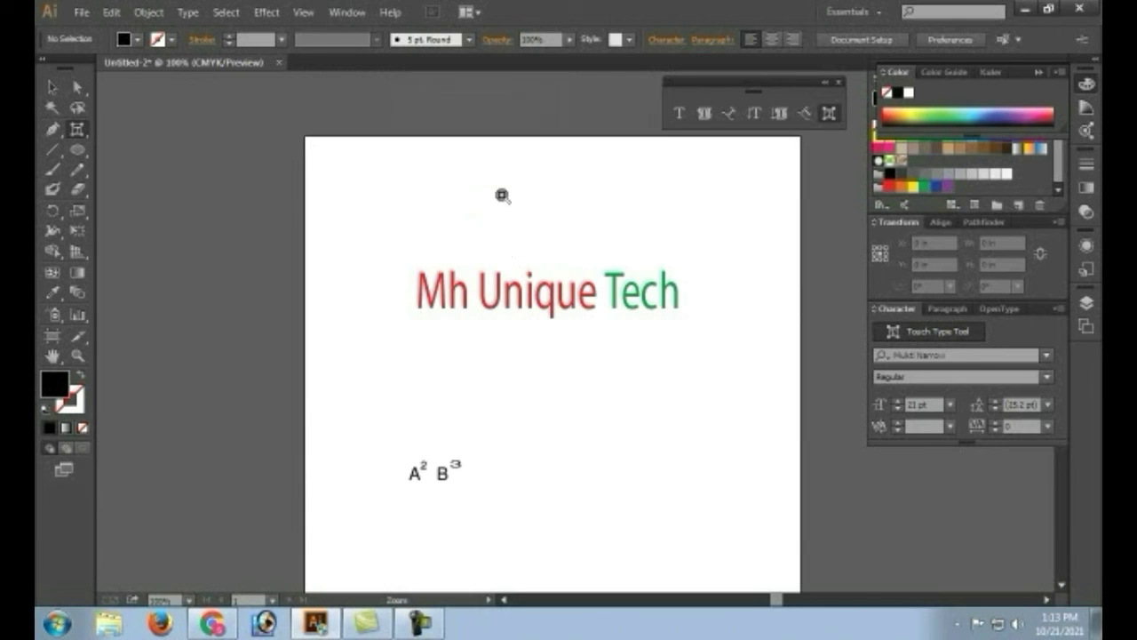
{"action": "left_click", "coordinate": [436, 297]}
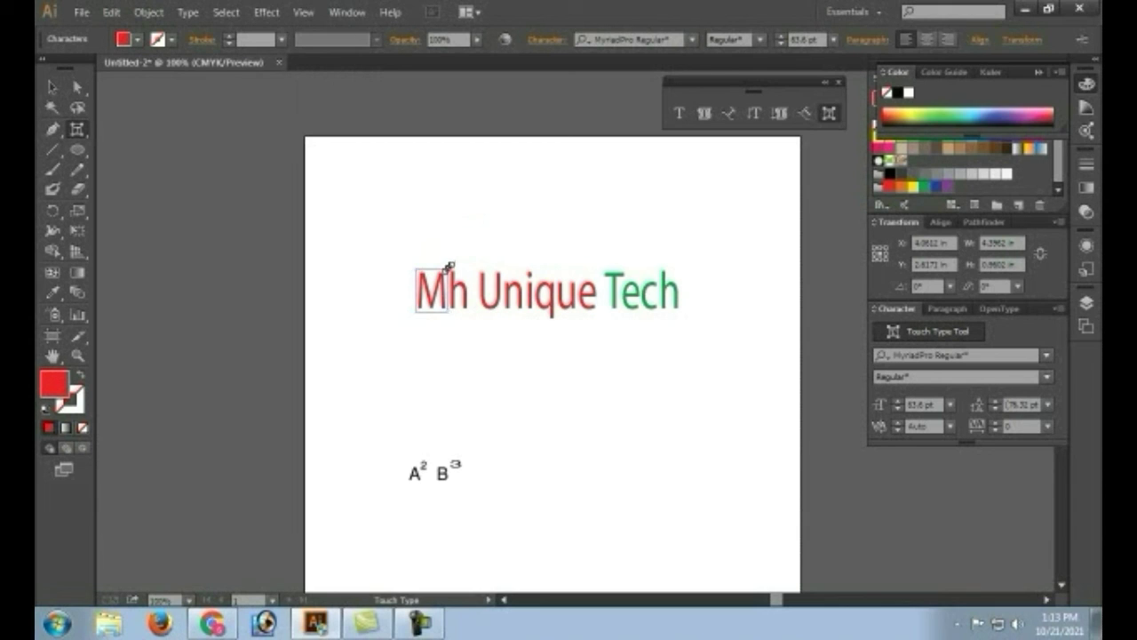
{"action": "left_click_drag", "start_coordinate": [448, 267], "coordinate": [461, 255]}
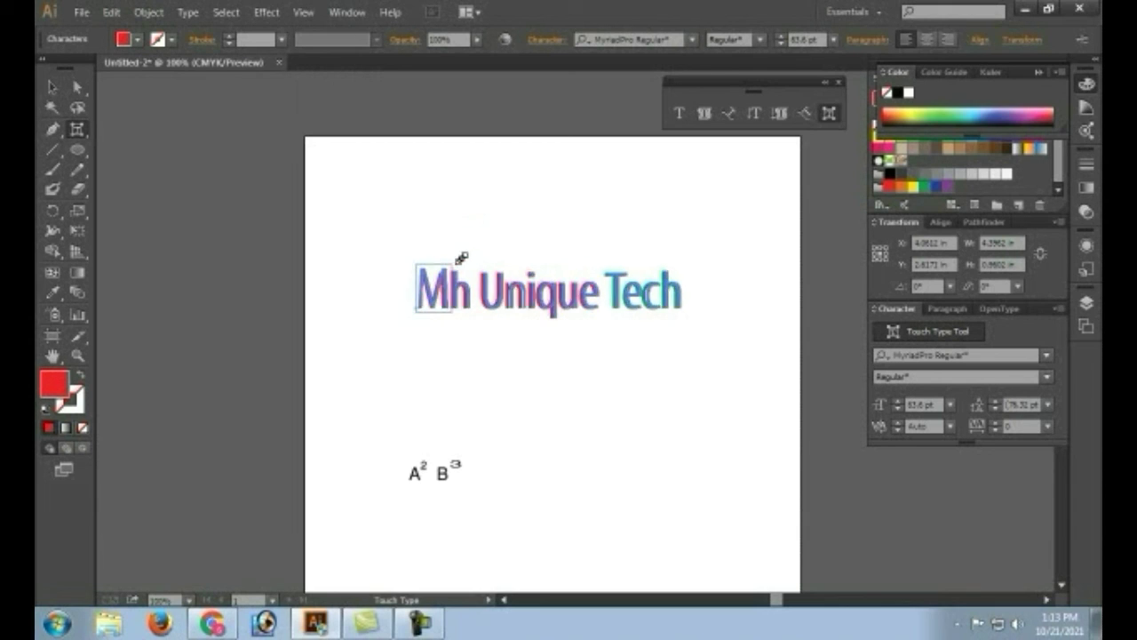
{"action": "left_click", "coordinate": [463, 342]}
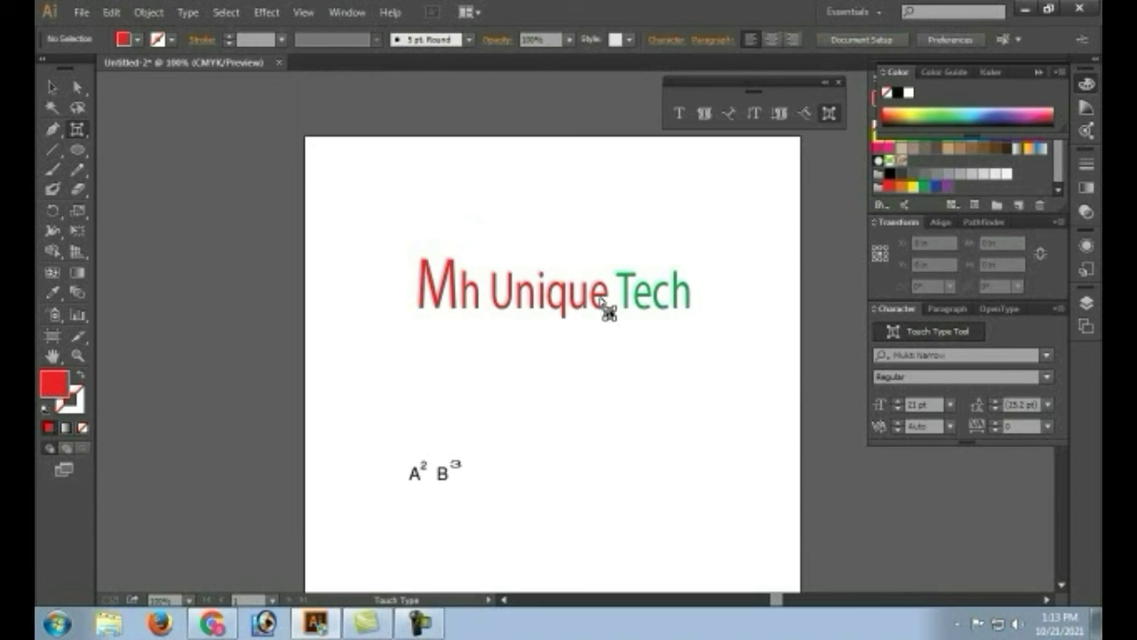
- Shrink the U of Unique in the heading
{"action": "left_click", "coordinate": [503, 311]}
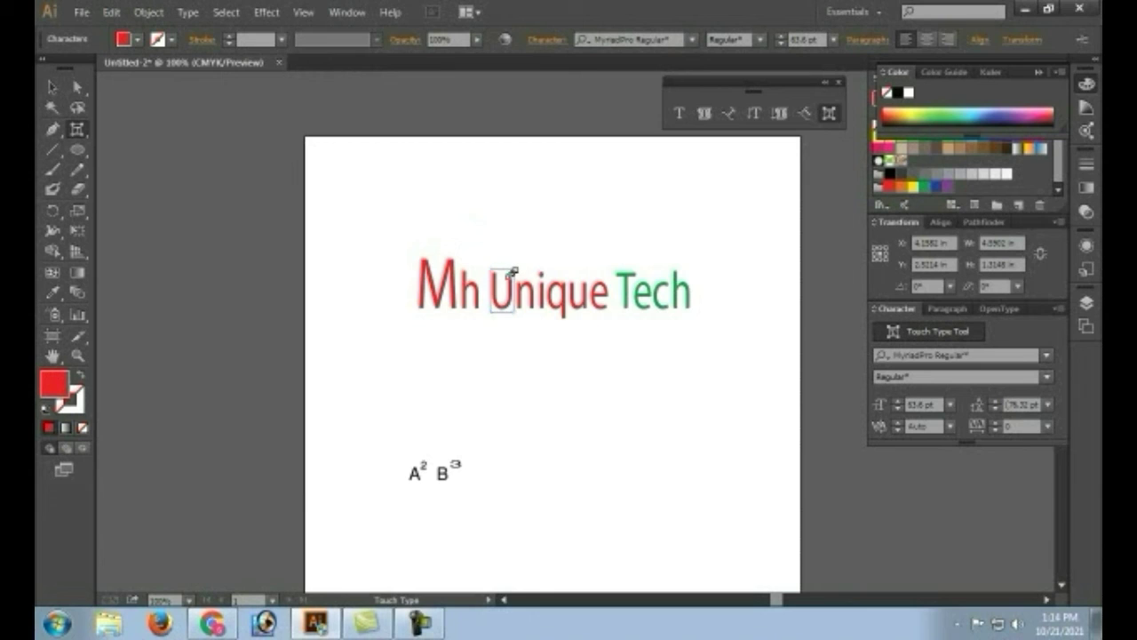
{"action": "left_click_drag", "start_coordinate": [512, 271], "coordinate": [532, 347]}
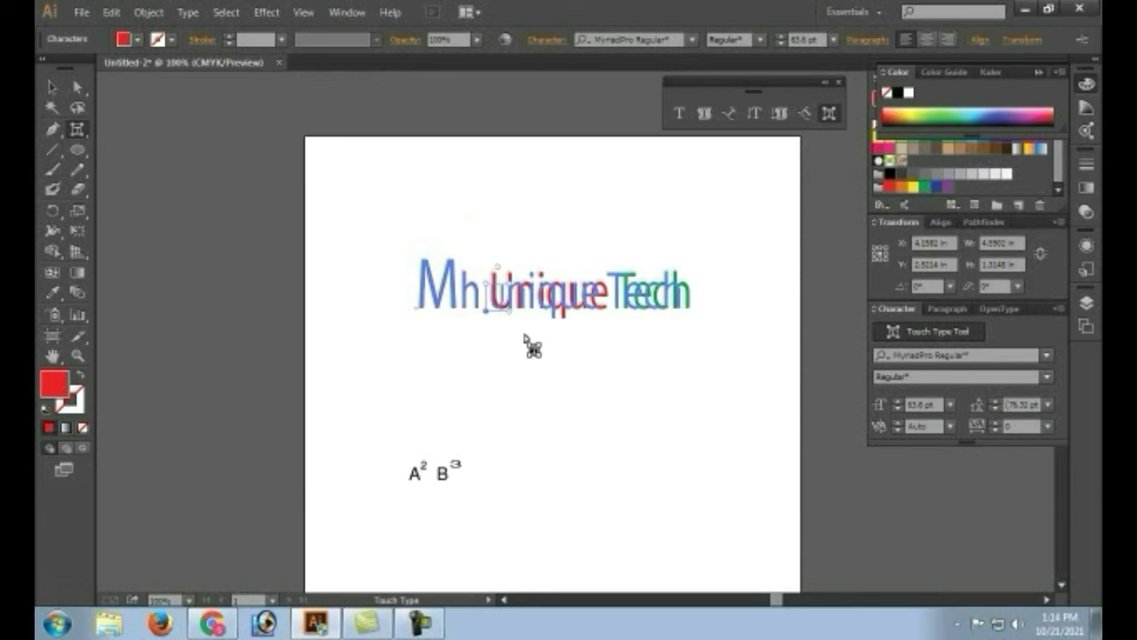
{"action": "left_click", "coordinate": [482, 325]}
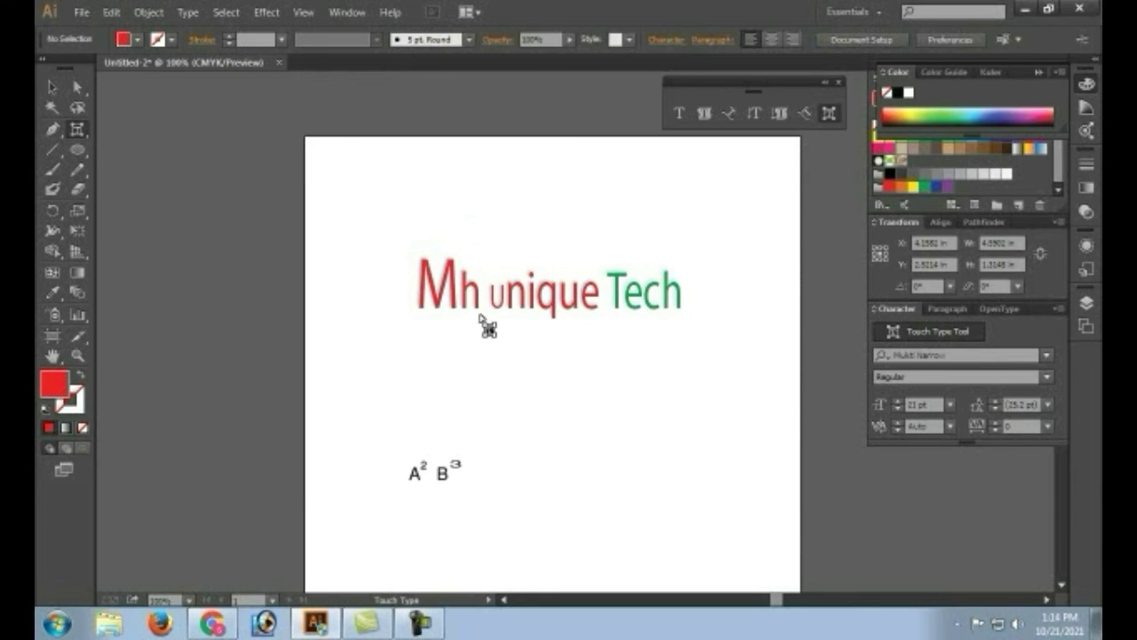
- Enlarge and raise the T of Tech so it towers above the other letters
{"action": "left_click", "coordinate": [622, 302]}
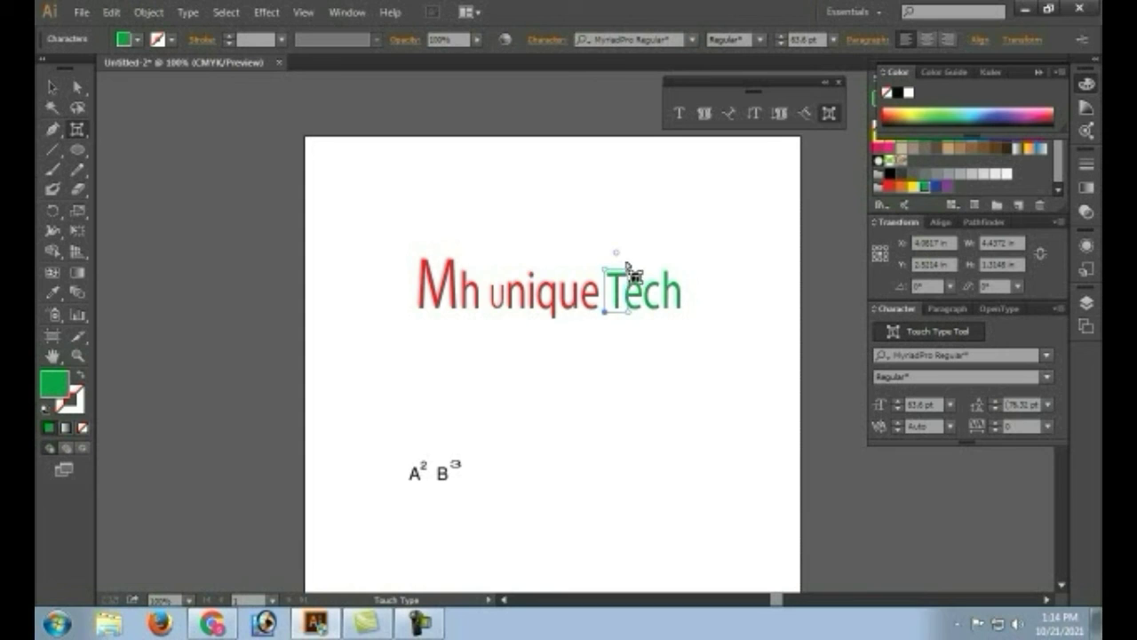
{"action": "left_click_drag", "start_coordinate": [630, 267], "coordinate": [685, 224]}
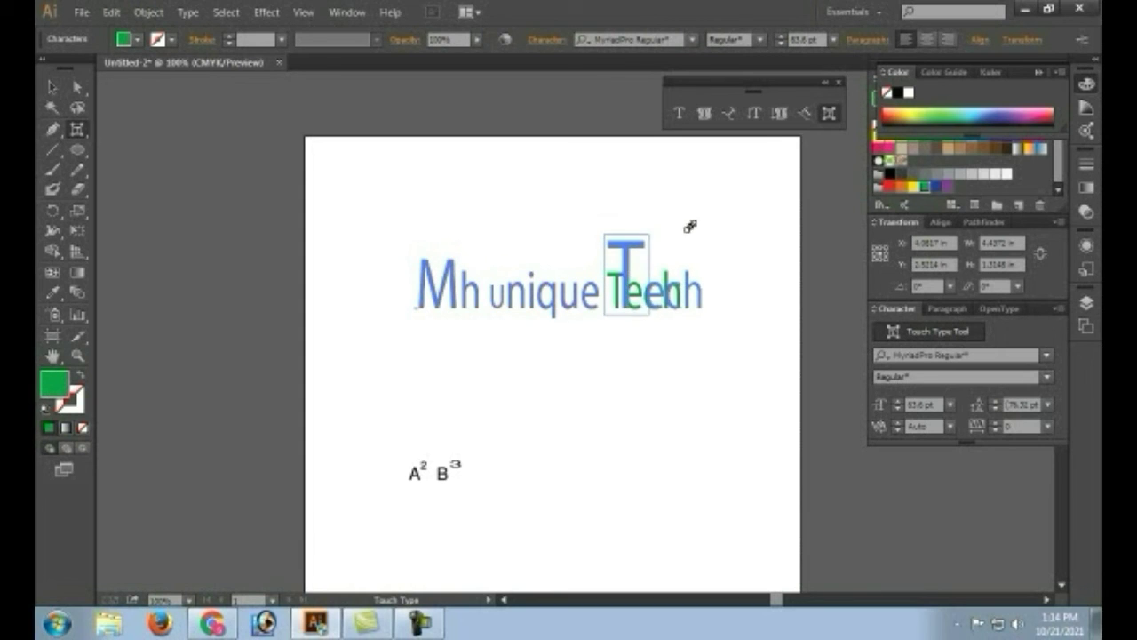
{"action": "left_click", "coordinate": [699, 375]}
{"action": "left_click", "coordinate": [729, 329]}
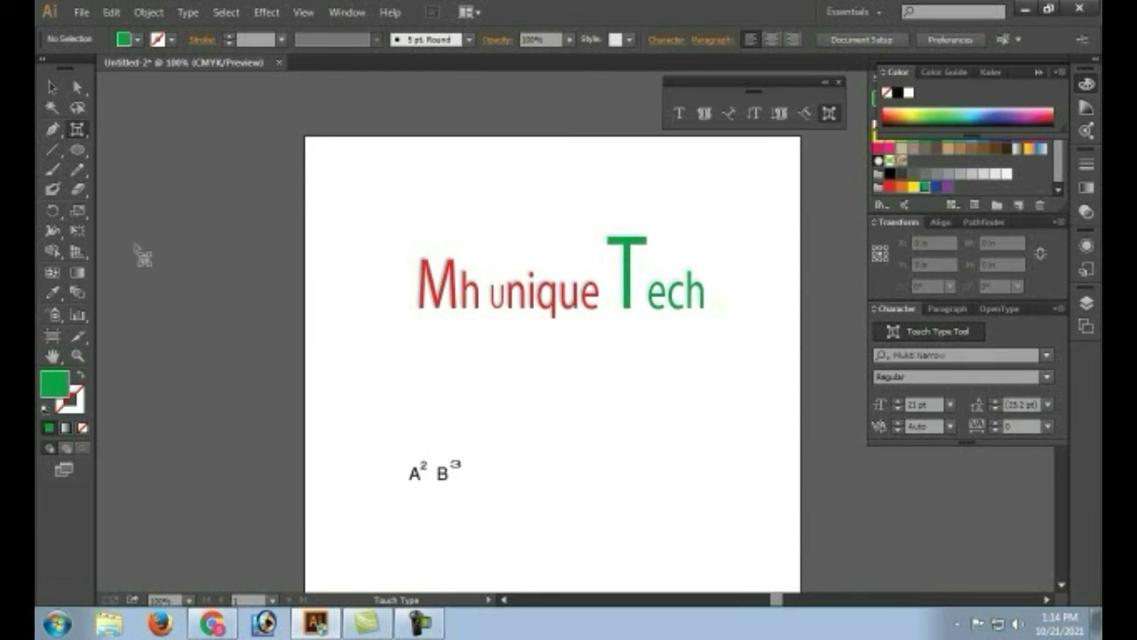
{"action": "left_click", "coordinate": [77, 129]}
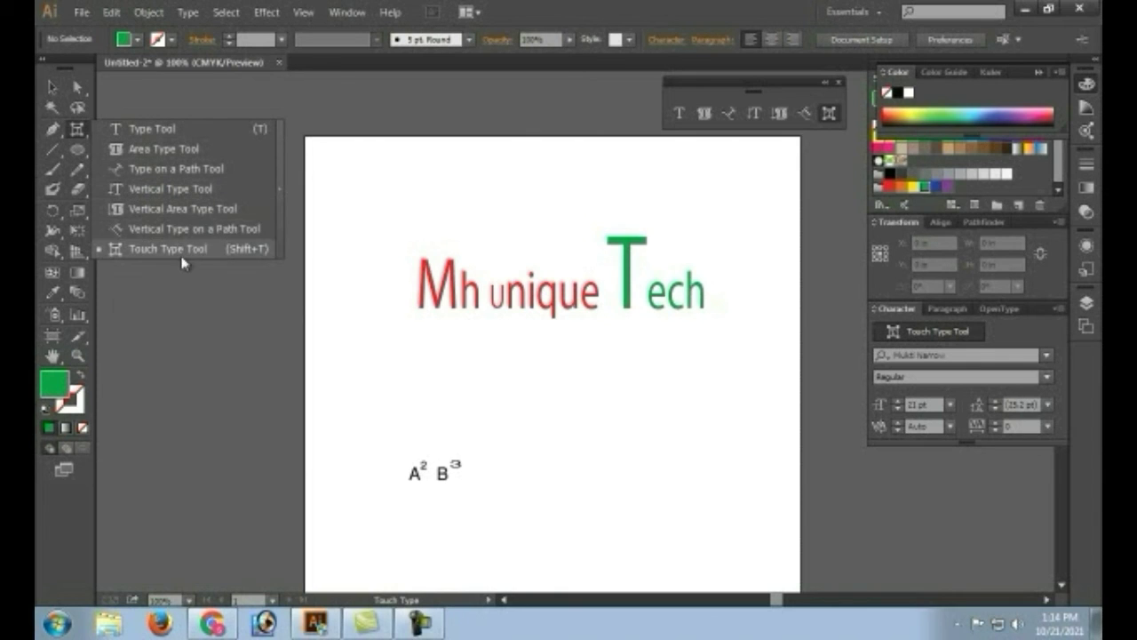
{"action": "left_click", "coordinate": [221, 302]}
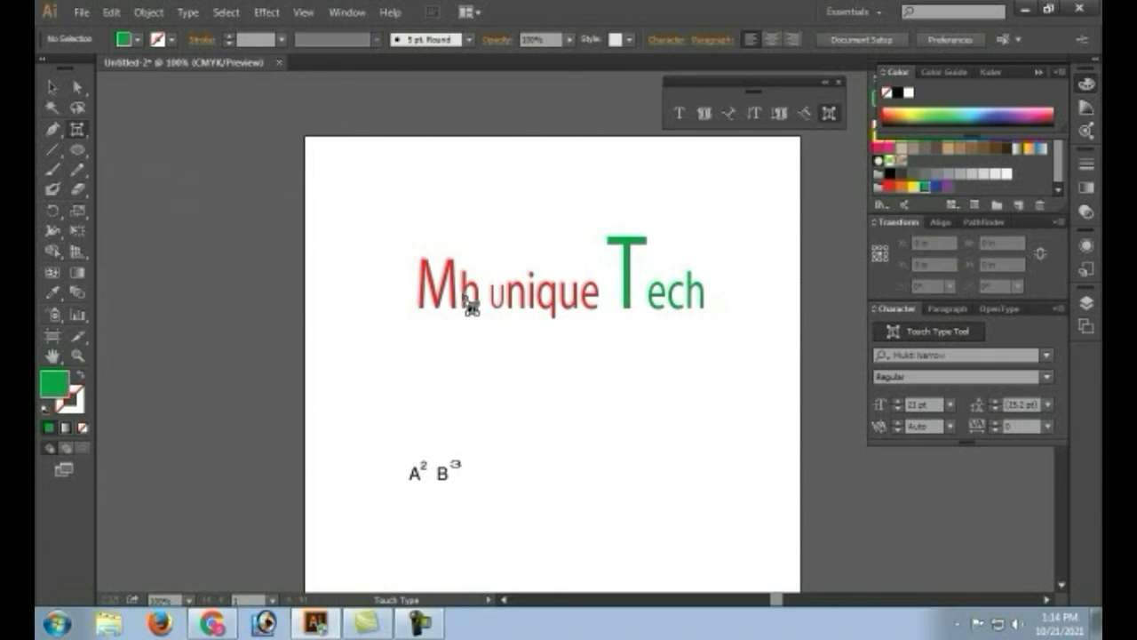